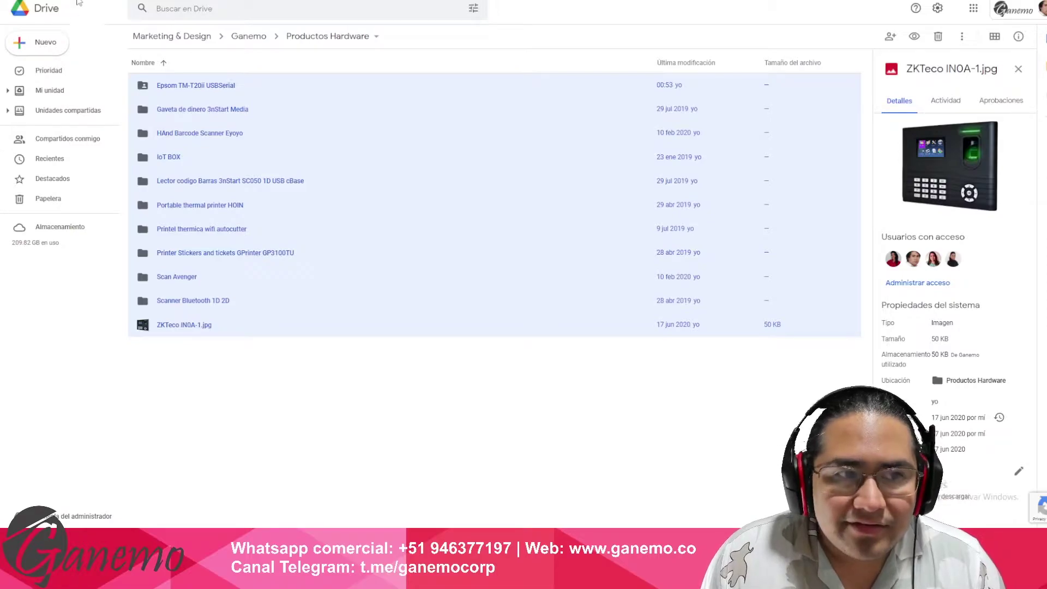
- Open and dismiss the Nuevo menu, then go to the Drive Prioridad home page
left_click(37, 42)
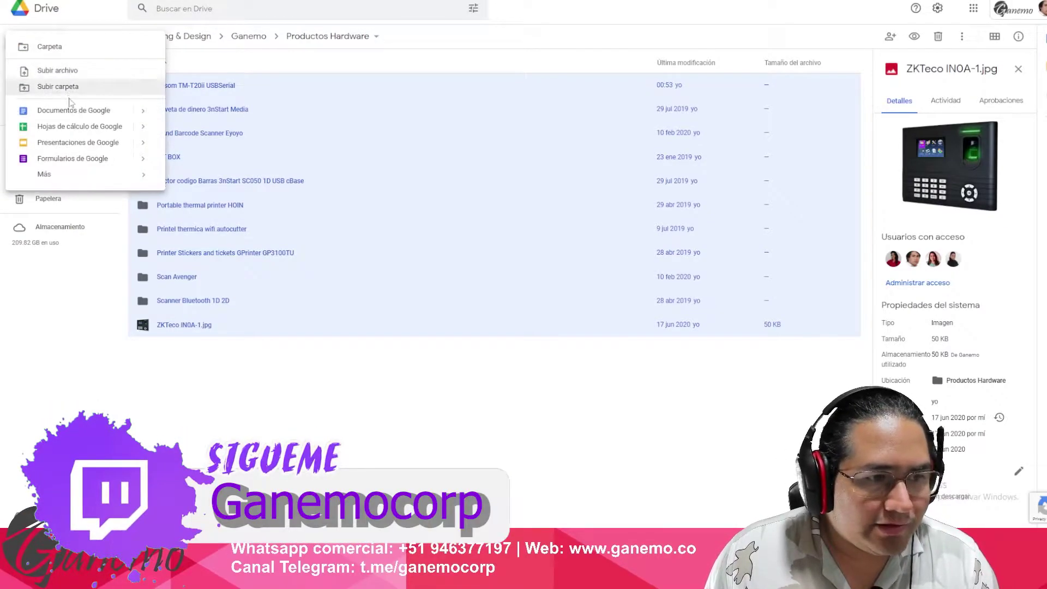
mouse_move(109, 174)
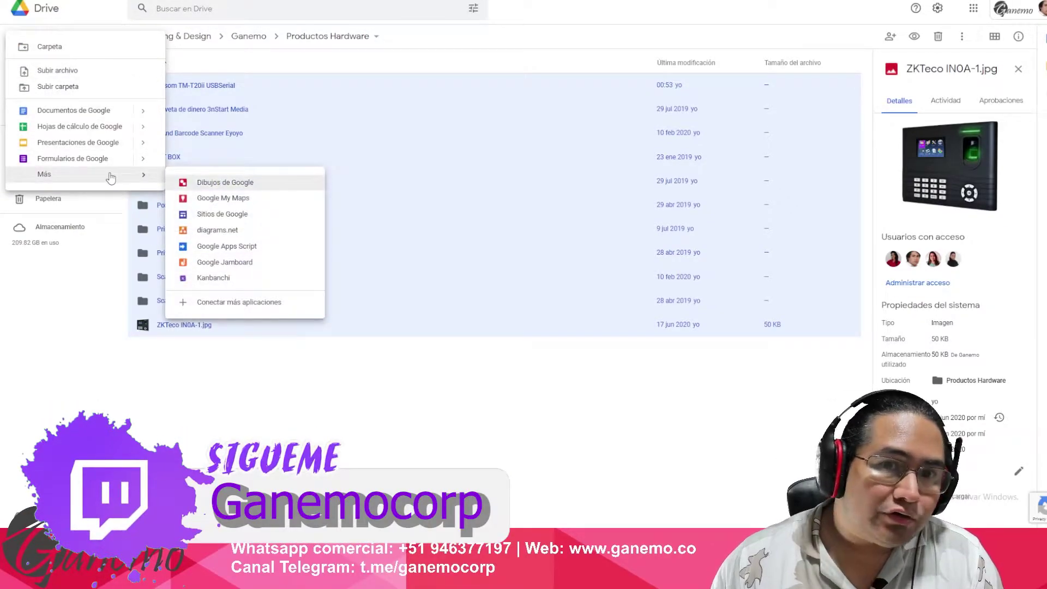
left_click(262, 391)
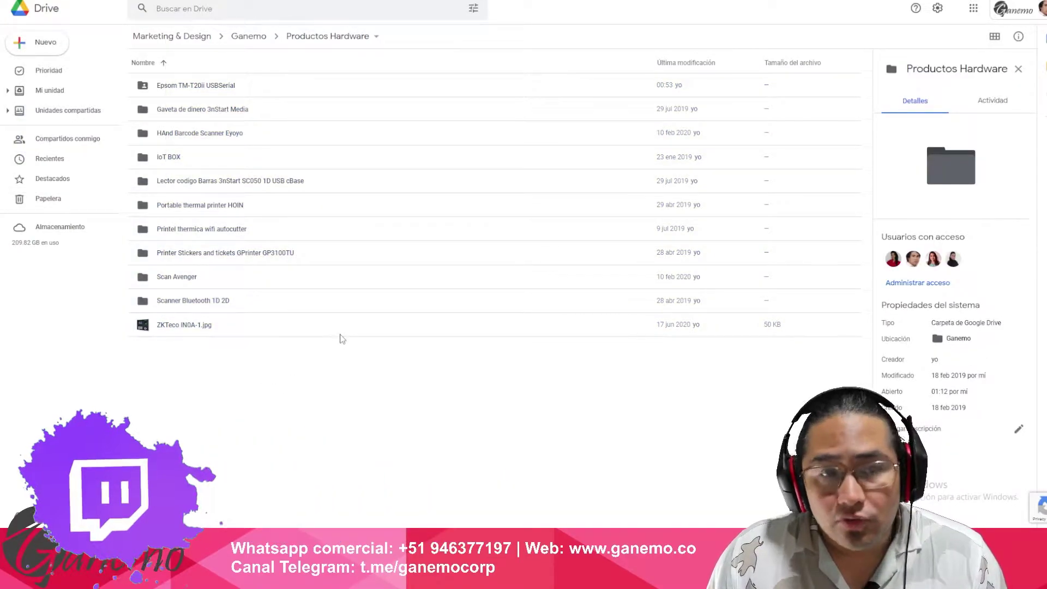
left_click(39, 12)
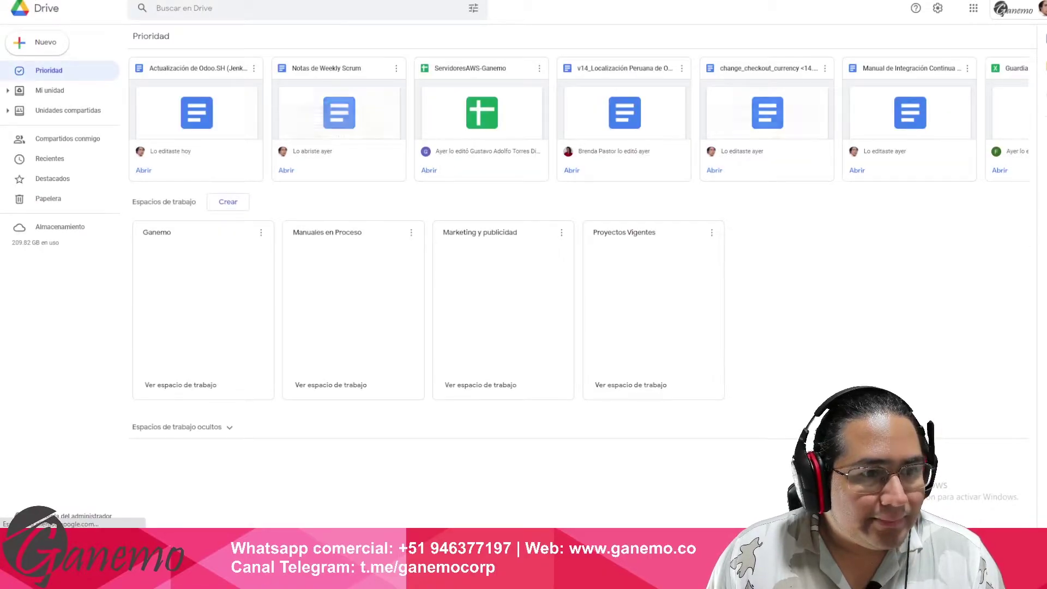
- Go back to the Productos Hardware folder with Alt+Left
key("alt+Left")
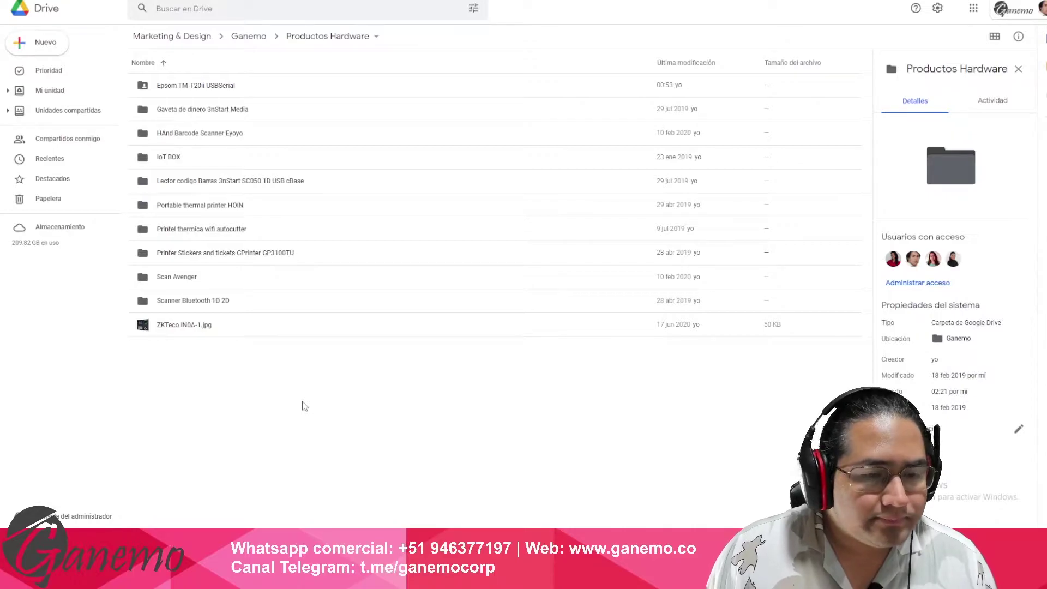
- Go up to the Ganemo folder and open the Unidades compartidas shared drives list
left_click(248, 37)
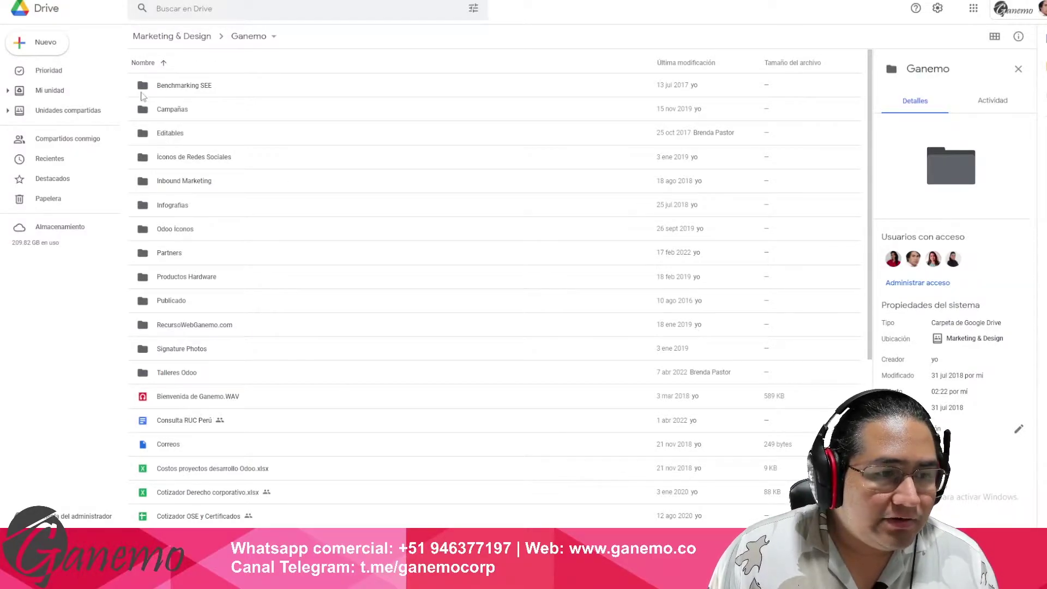
left_click(75, 111)
scroll(240, 157, "down", 10)
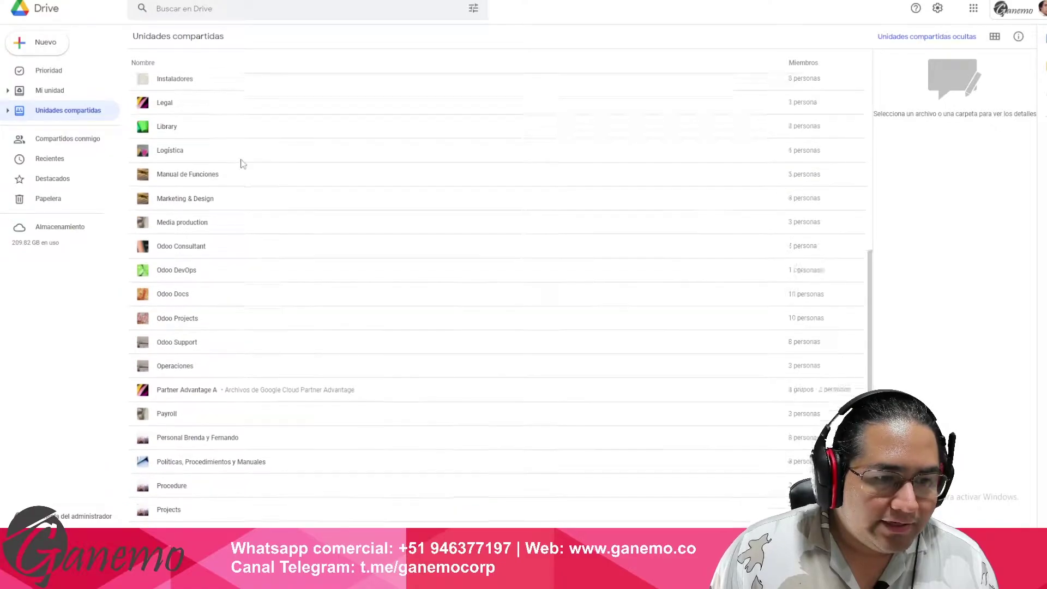
scroll(213, 275, "up", 10)
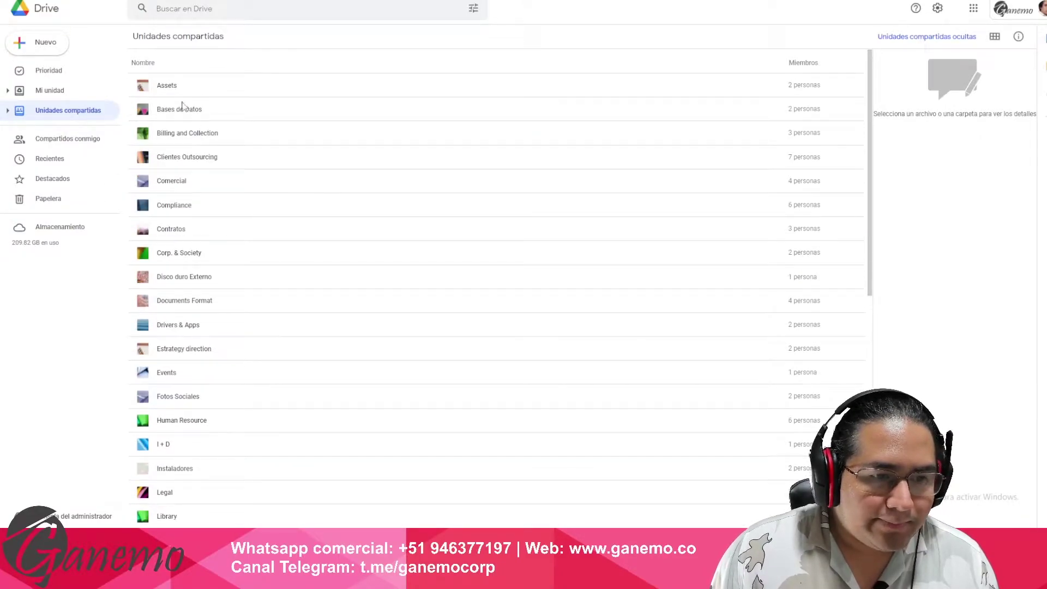
- View details of the Bases de Datos, Billing and Collection, Clientes Outsourcing, Compliance and Corp. & Society drives
left_click(212, 111)
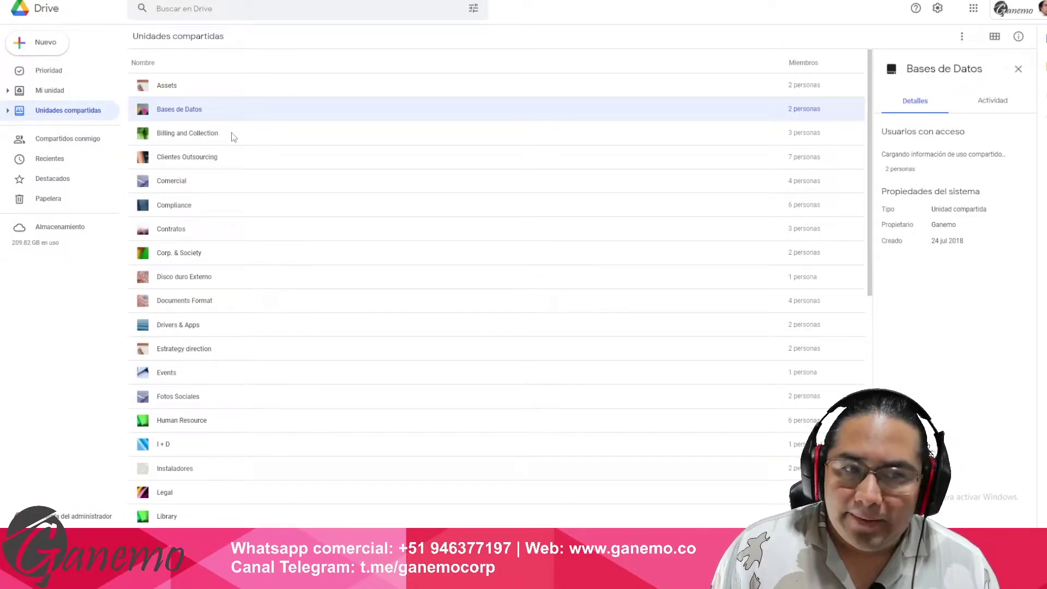
left_click(232, 132)
left_click(244, 162)
left_click(257, 205)
left_click(233, 262)
scroll(235, 273, "down", 6)
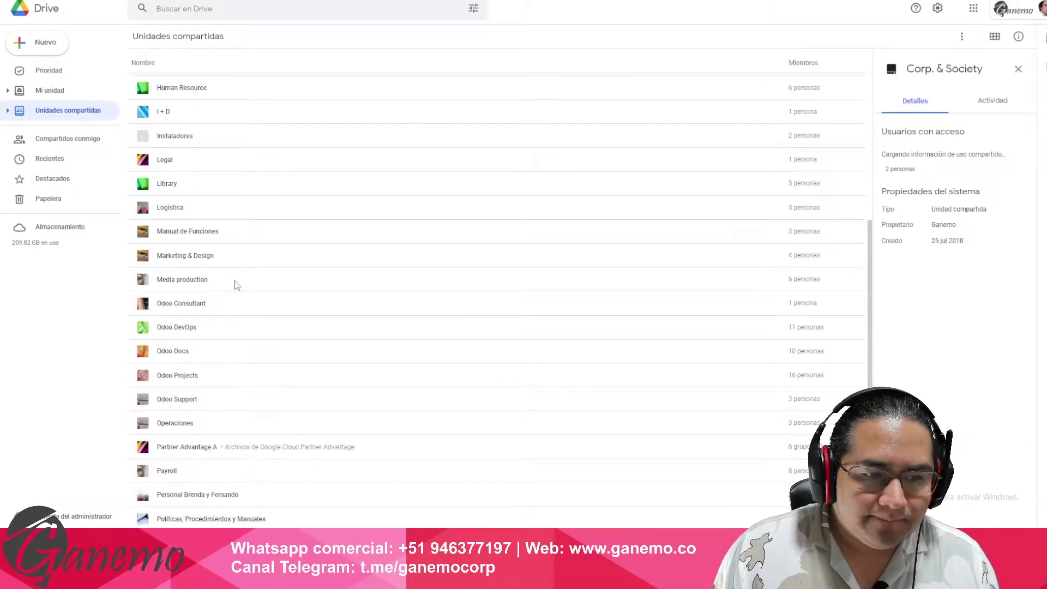
scroll(235, 301, "down", 2)
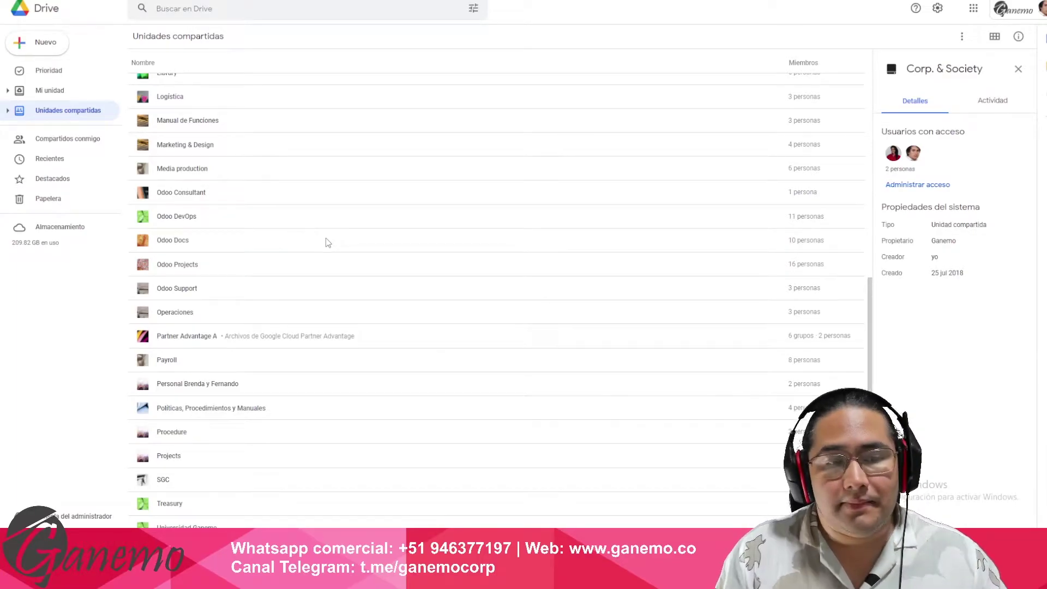
scroll(264, 164, "up", 8)
- View details of the Comercial, Contratos and Documents Format shared drives
left_click(222, 173)
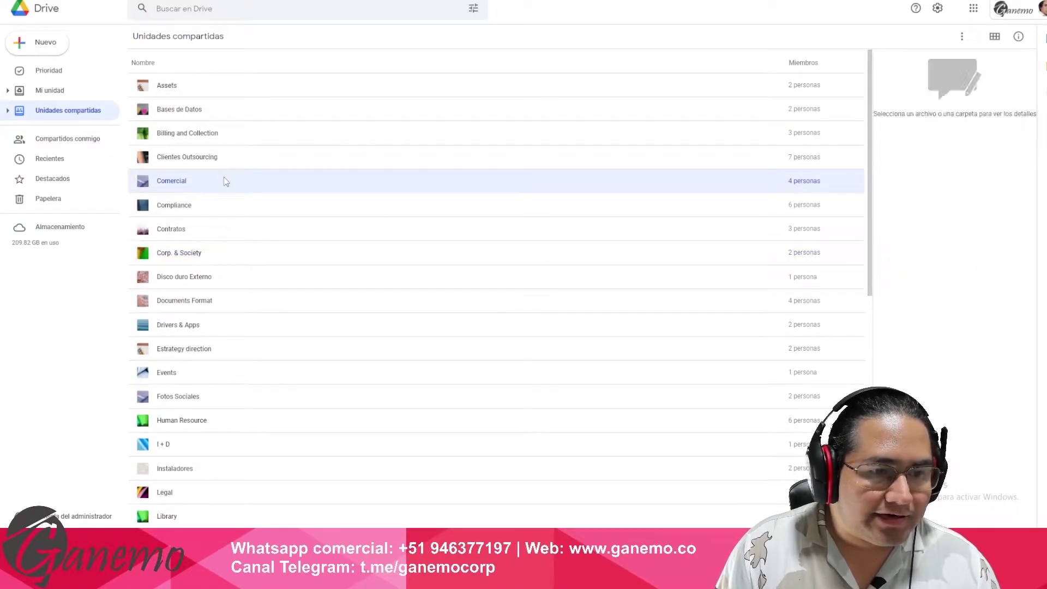
left_click(234, 223)
left_click(262, 302)
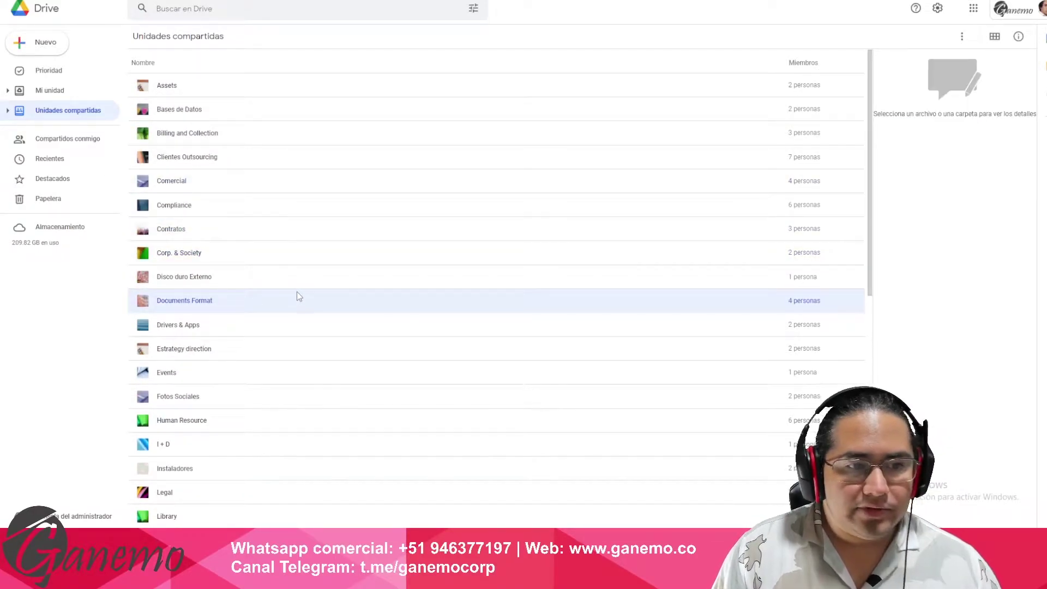
scroll(250, 310, "down", 4)
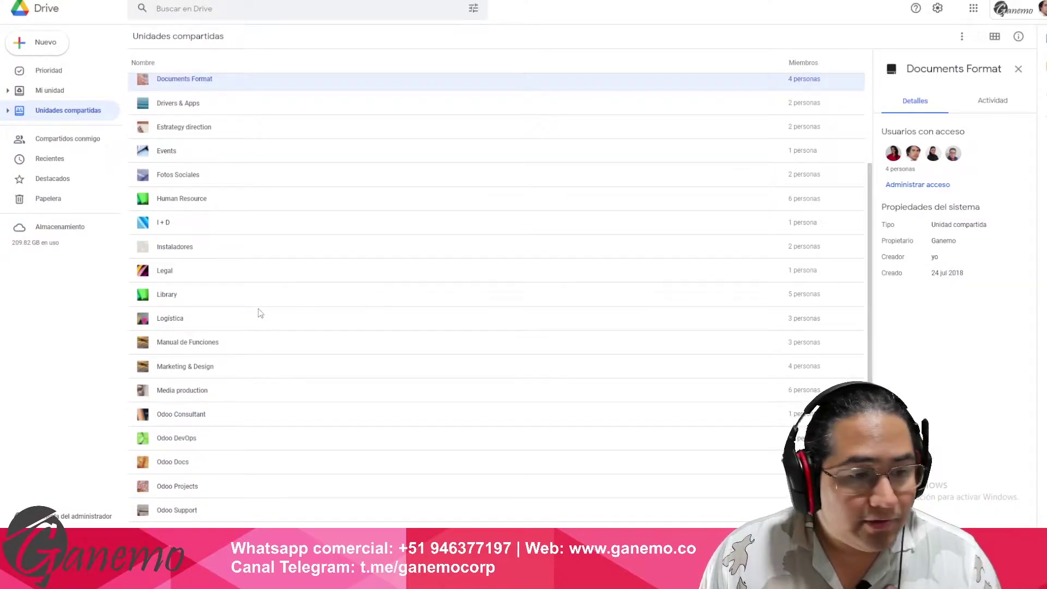
scroll(256, 319, "down", 2)
scroll(247, 292, "up", 2)
scroll(251, 286, "up", 1)
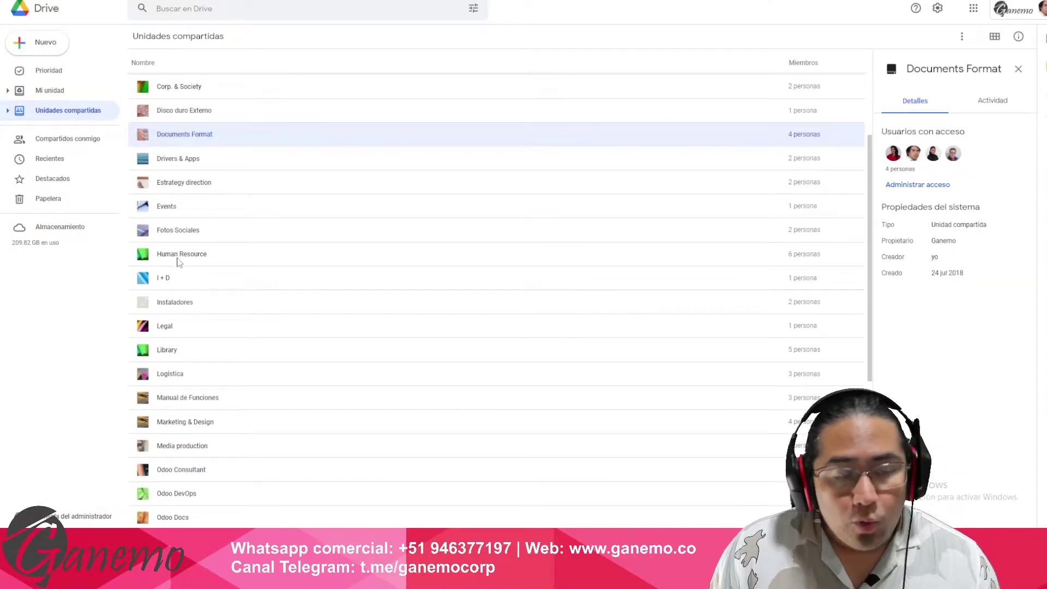
double_click(194, 185)
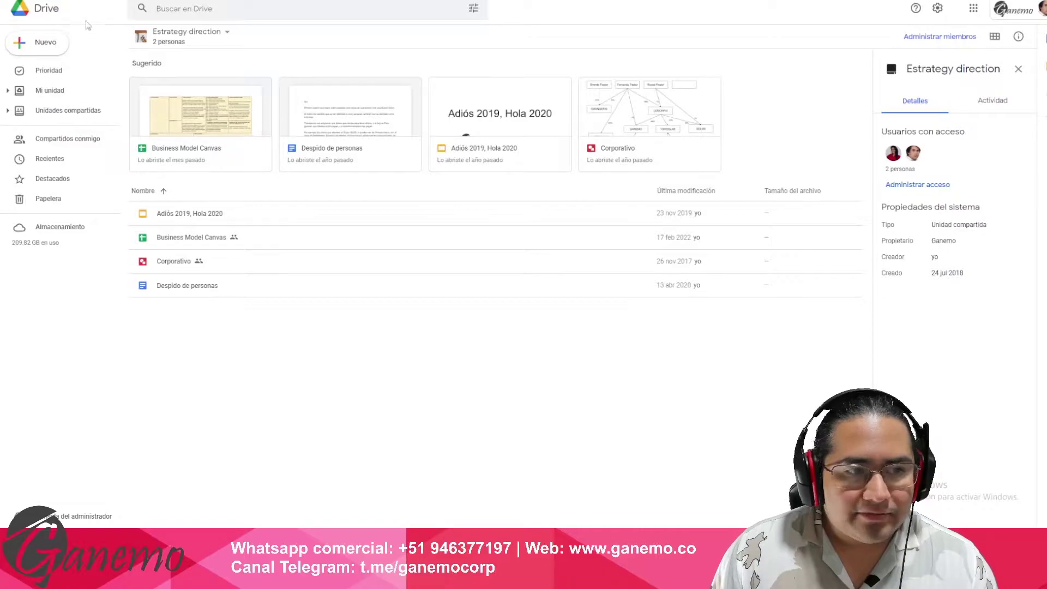
key("alt+Left")
scroll(236, 302, "down", 1)
scroll(232, 280, "up", 1)
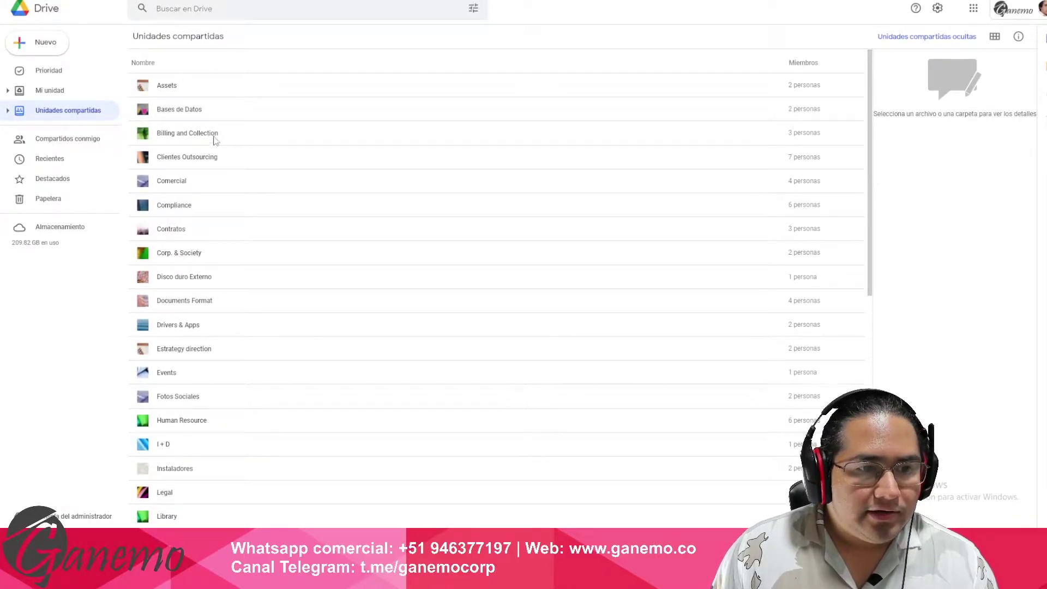
scroll(243, 187, "down", 4)
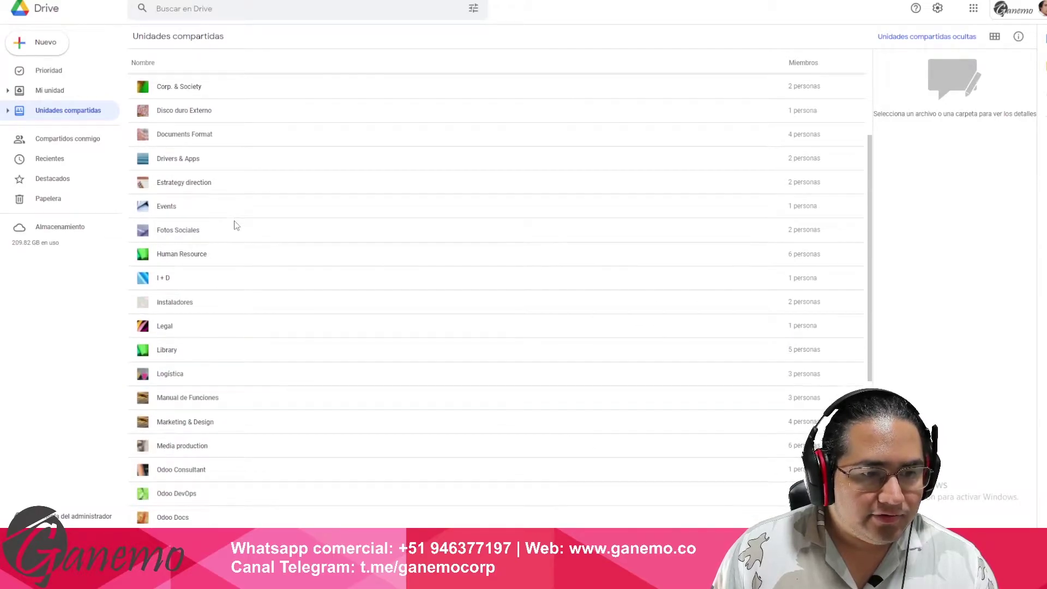
double_click(279, 212)
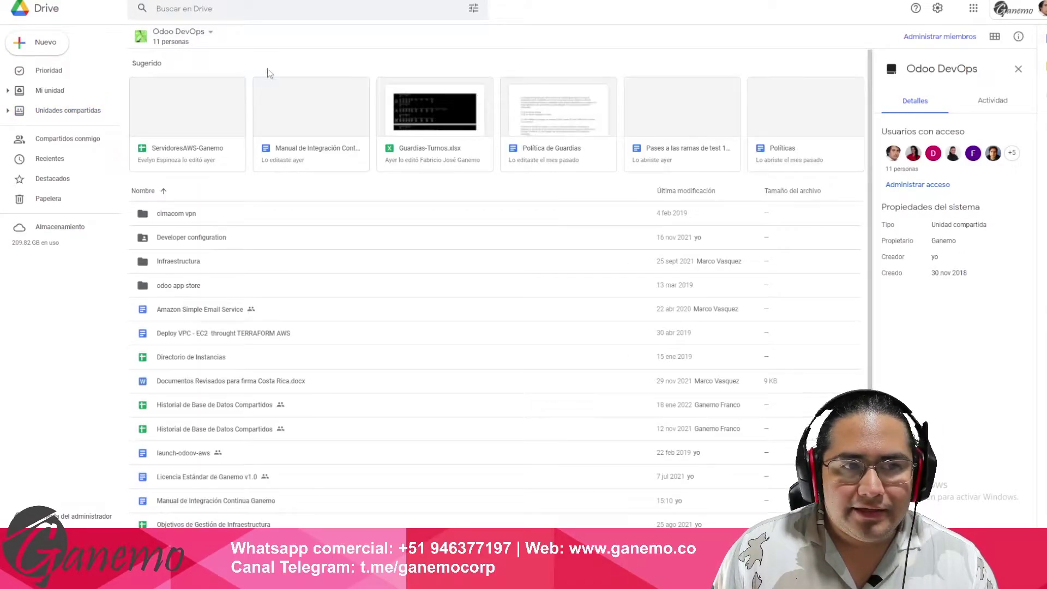
scroll(328, 306, "down", 3)
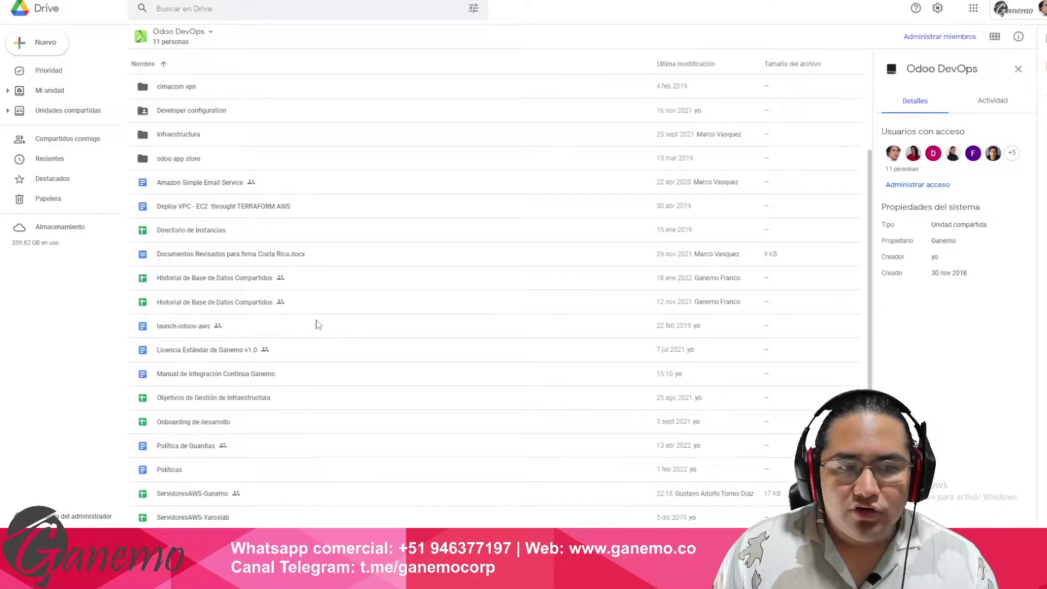
scroll(316, 322, "up", 3)
left_click(195, 217)
left_click(206, 262)
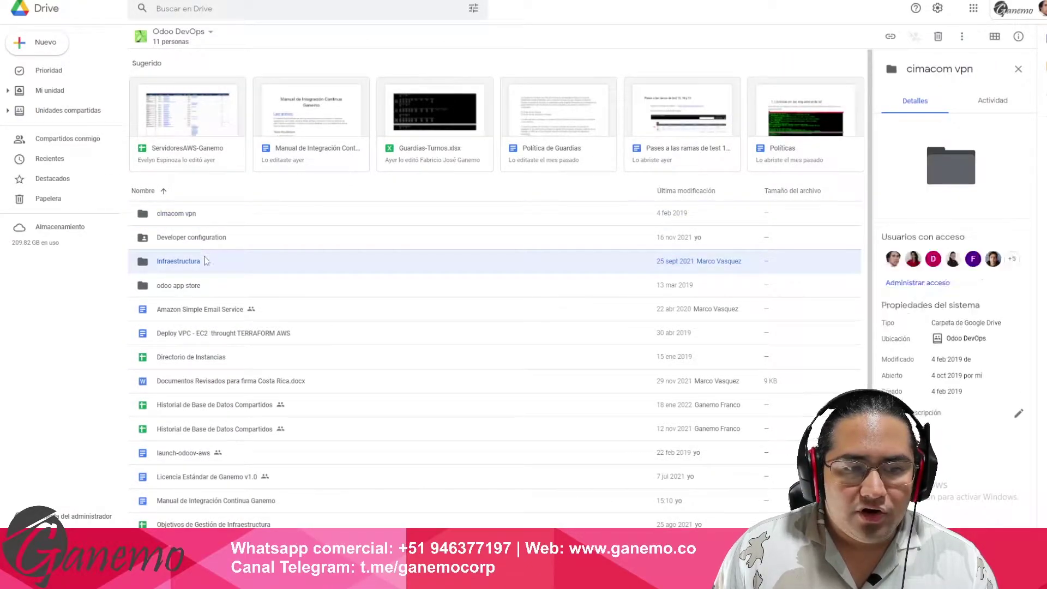
left_click(207, 287)
key("alt+Left")
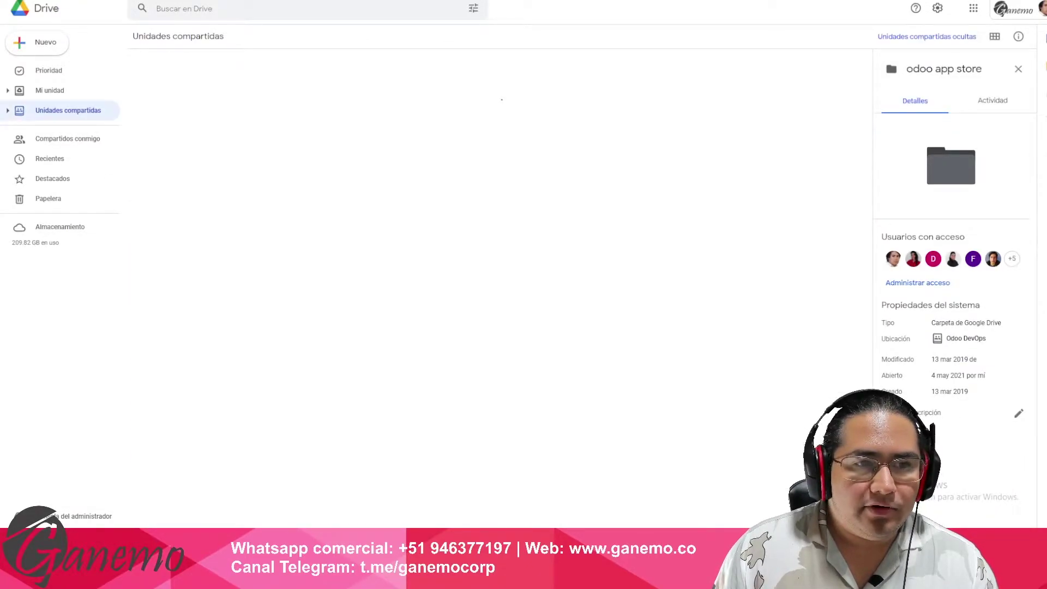
scroll(262, 313, "down", 7)
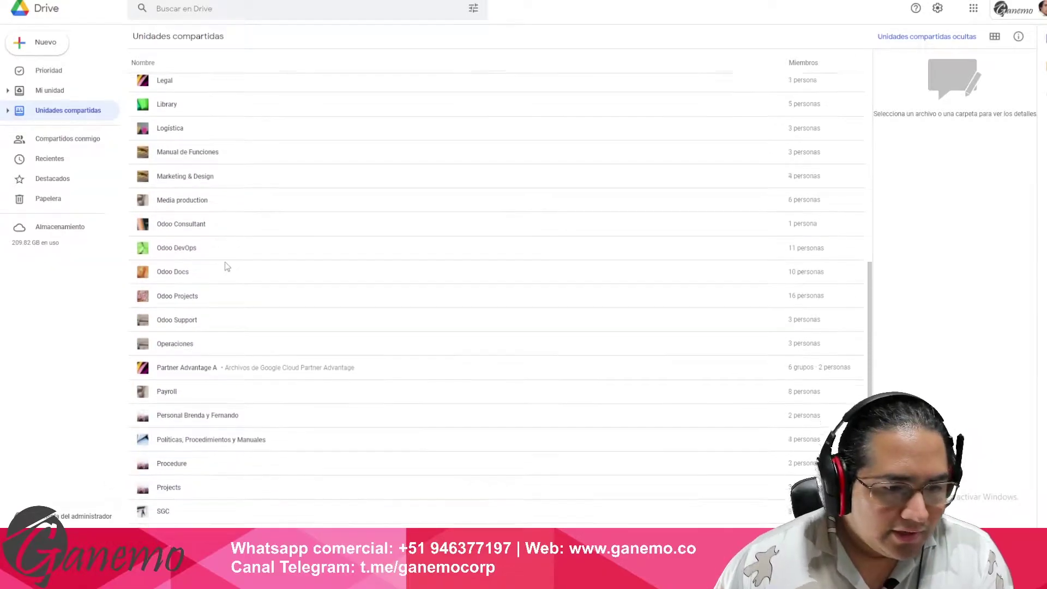
scroll(207, 295, "up", 9)
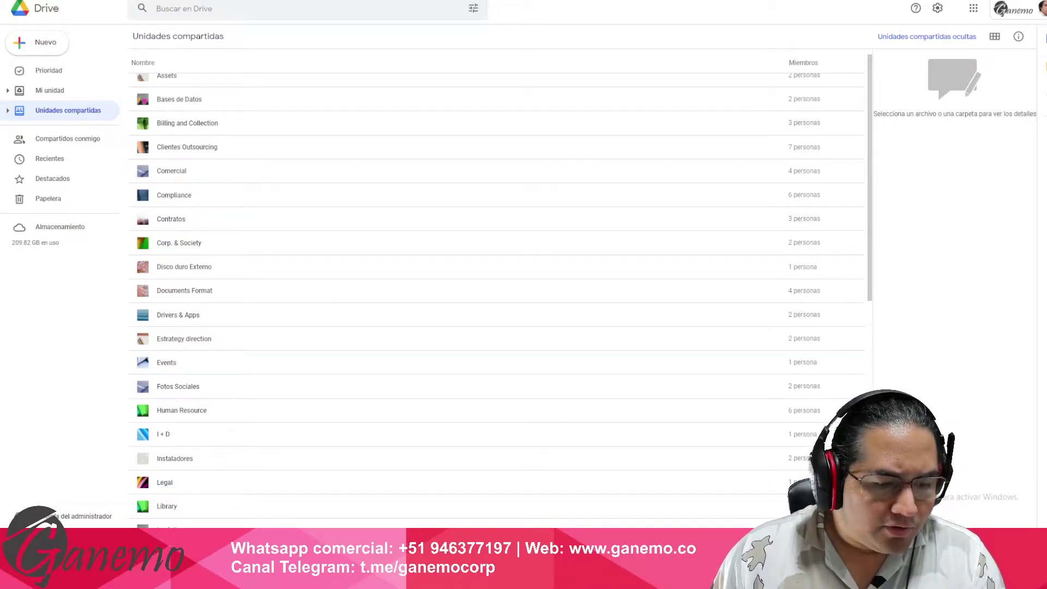
- Close File Explorer and view the Documents Format, Instaladores and Manual de Funciones drive details
key("alt+Tab")
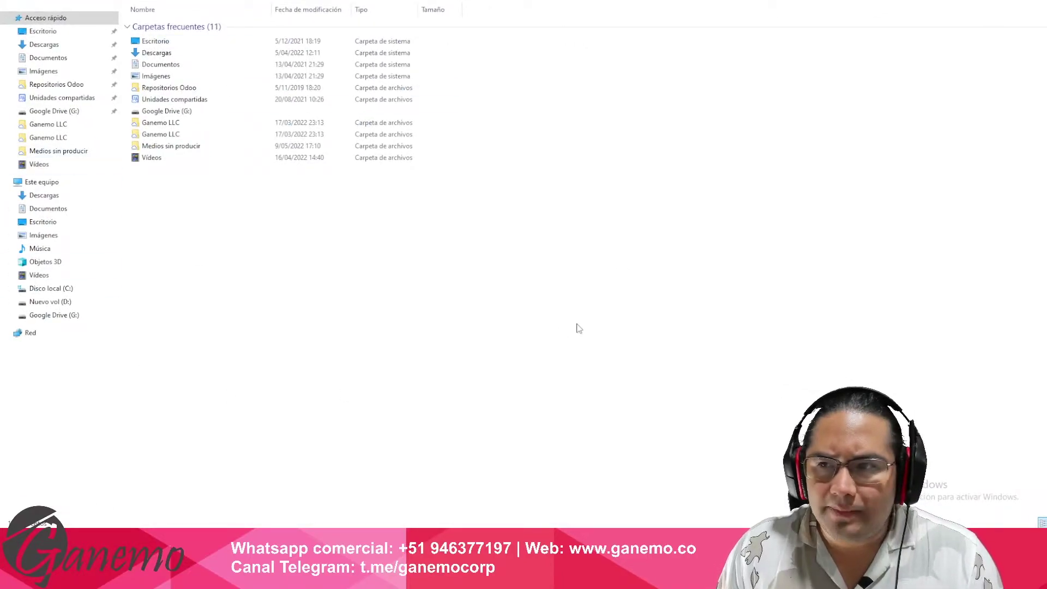
key("alt+F4")
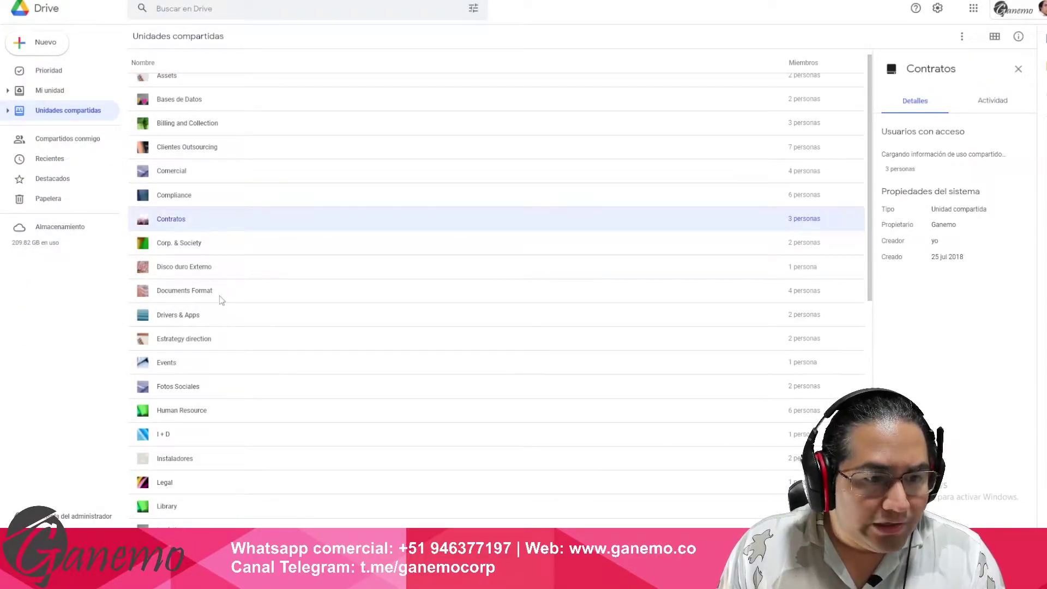
left_click(220, 297)
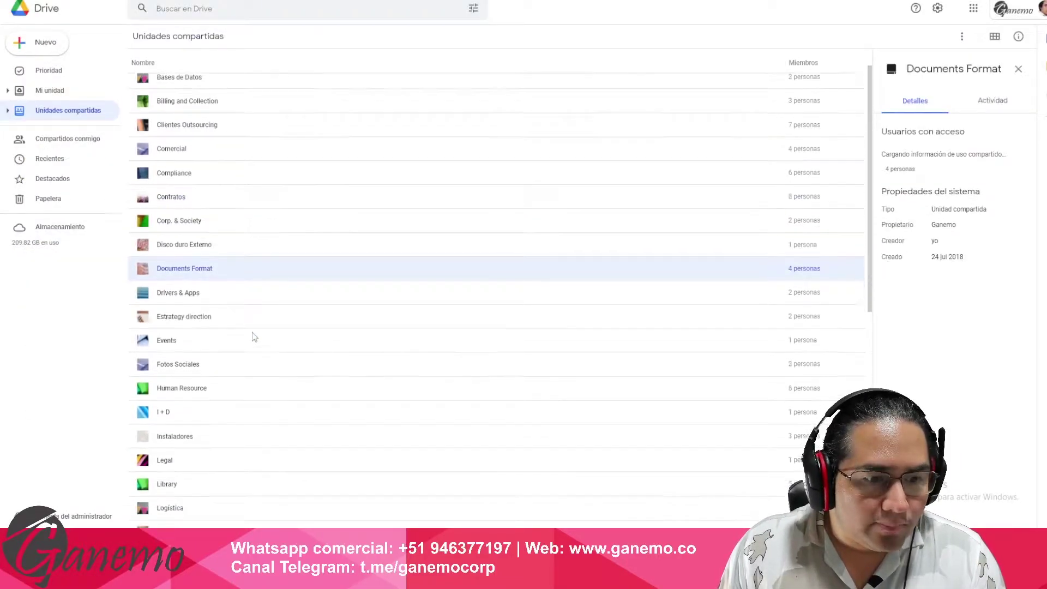
scroll(207, 246, "down", 5)
left_click(205, 189)
left_click(206, 278)
- View the Odoo Projects, Odoo Docs, Odoo DevOps and Media production drive details, then bring File Explorer forward
scroll(229, 295, "down", 2)
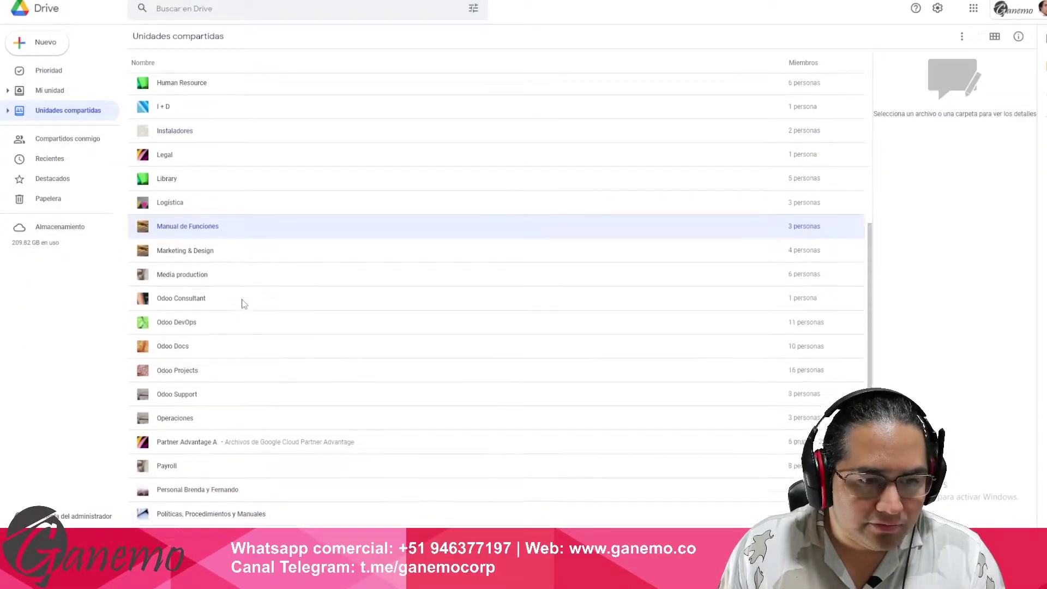
left_click(238, 311)
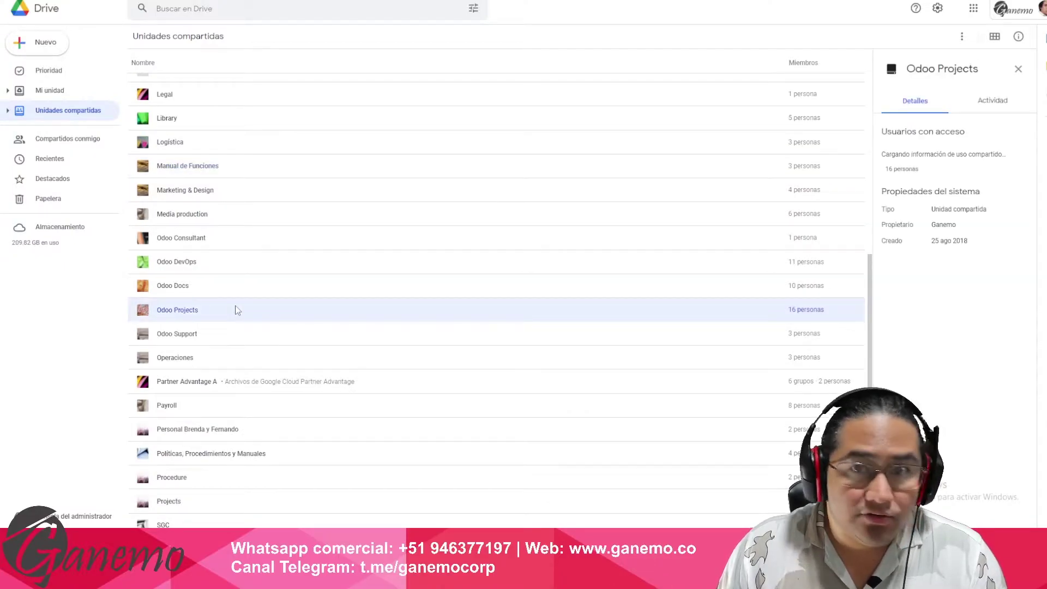
left_click(234, 285)
left_click(240, 261)
left_click(242, 214)
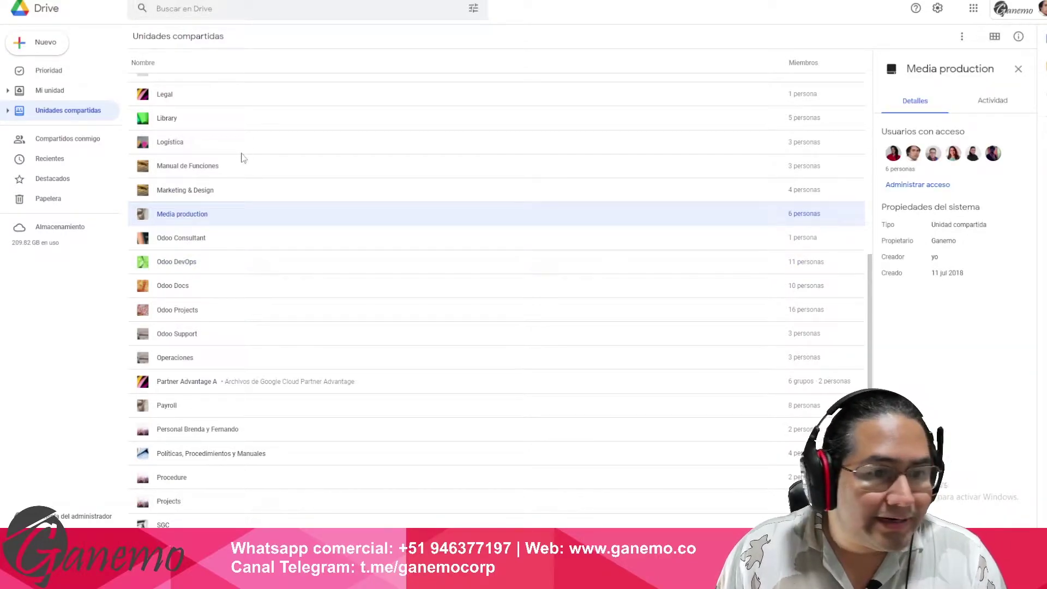
left_click(217, 173)
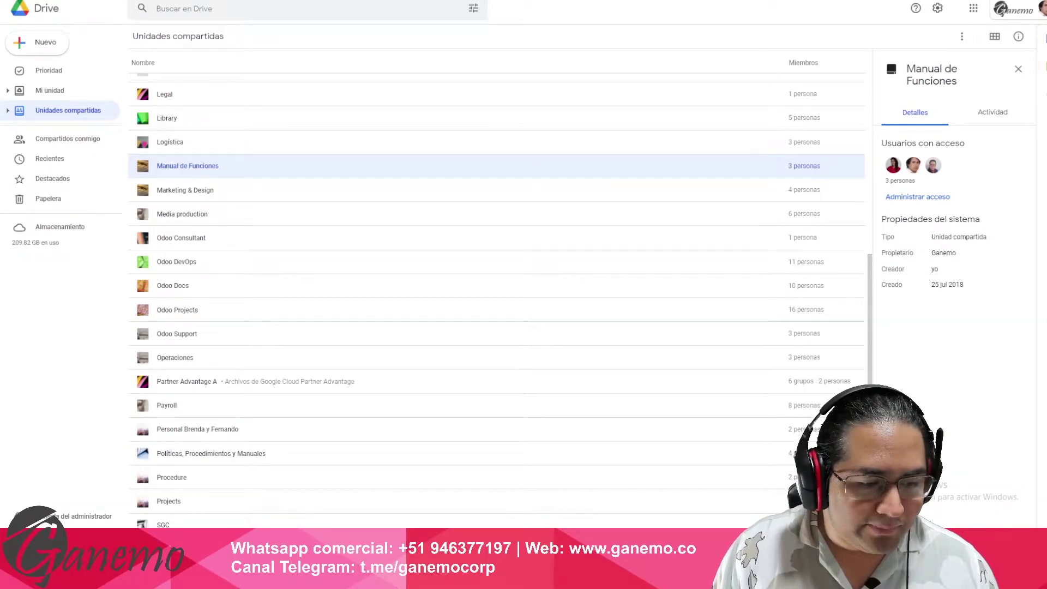
left_click(60, 579)
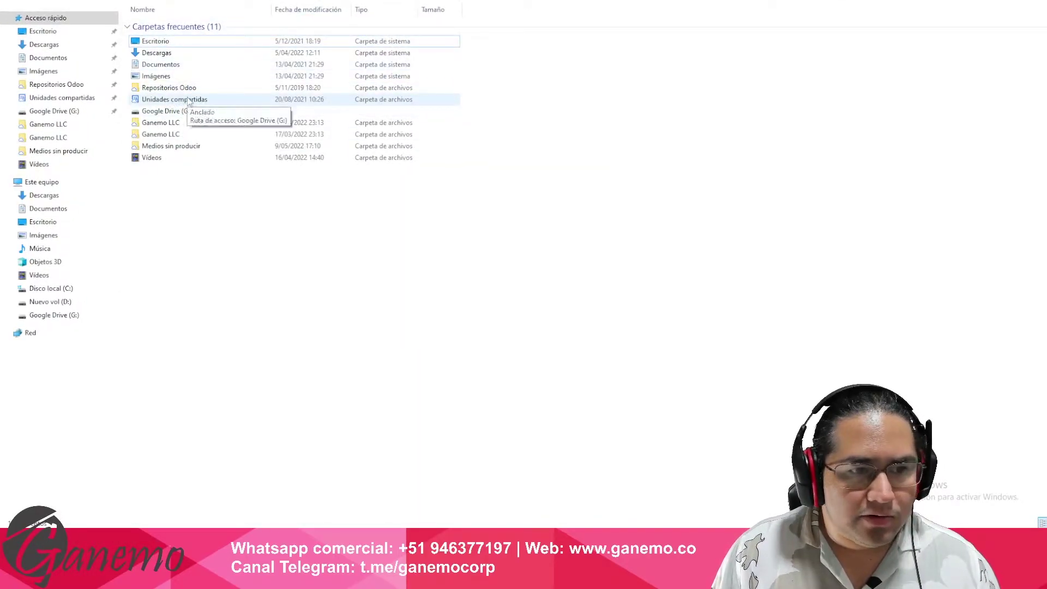
- Open the synced Unidades compartidas folder, then view Medios sin producir and Google Drive (G:)
double_click(188, 102)
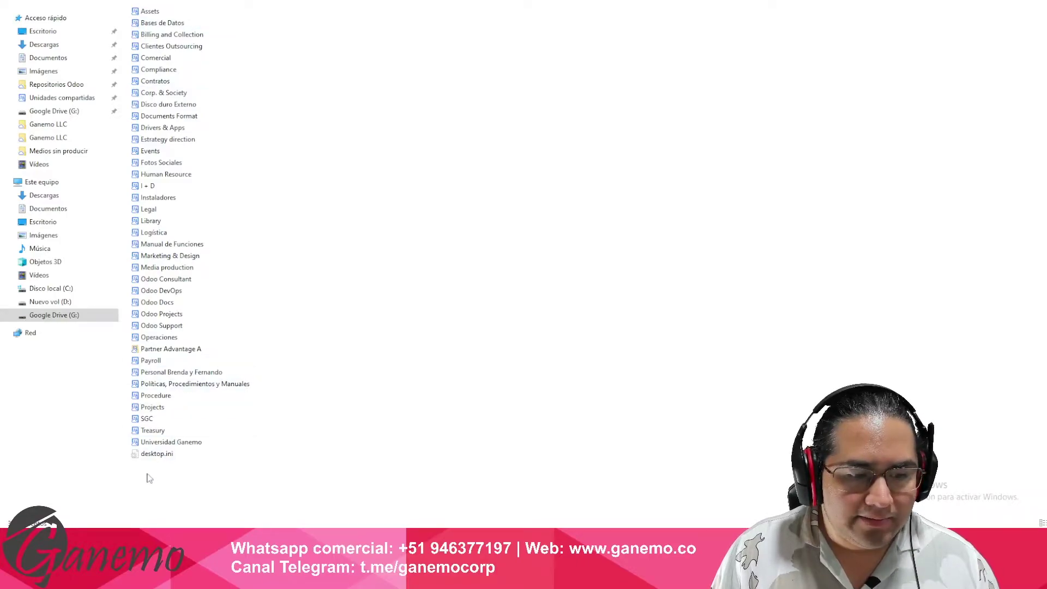
key("Down")
key("Down")
key("Down")
key("Down")
key("Down")
key("Down")
key("Down")
key("Down")
key("Down")
key("Down")
key("Down")
key("Down")
key("Down")
key("Down")
key("Down")
key("Down")
key("Down")
key("Down")
key("Down")
key("Down")
key("Down")
key("Down")
key("Down")
key("Down")
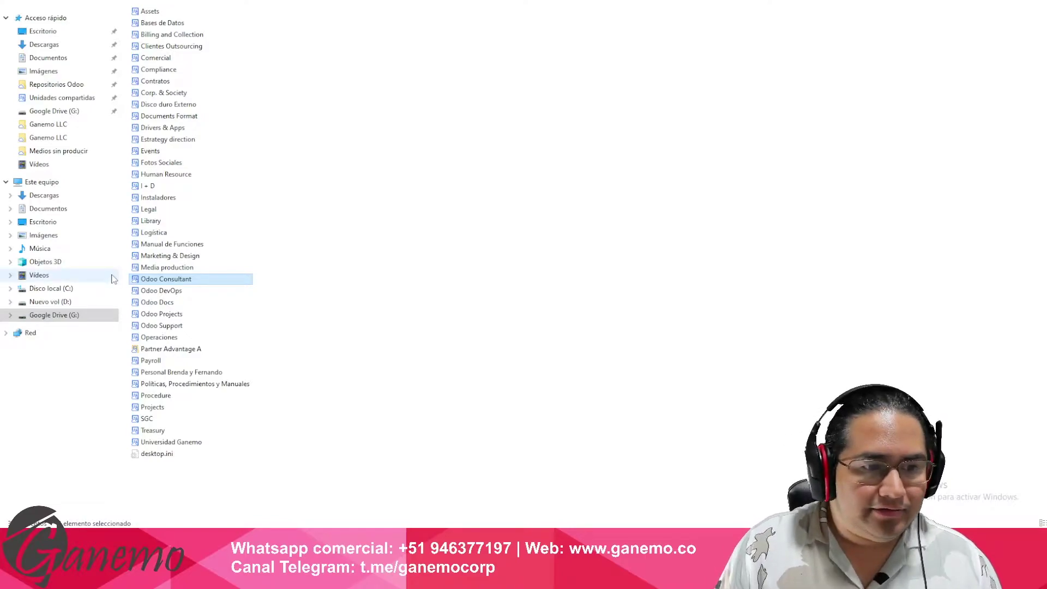
left_click(170, 350)
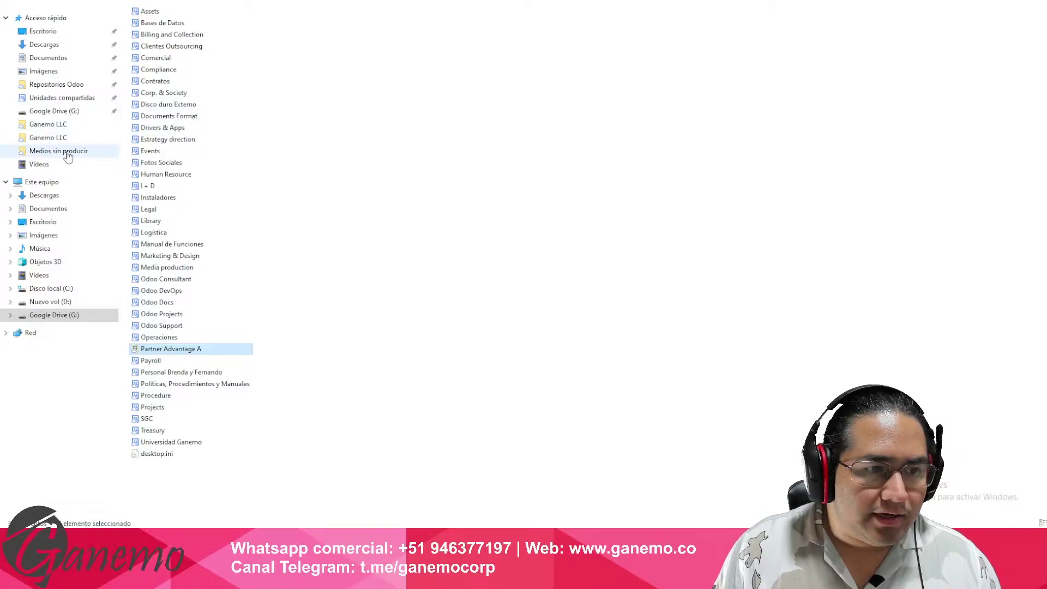
left_click(67, 154)
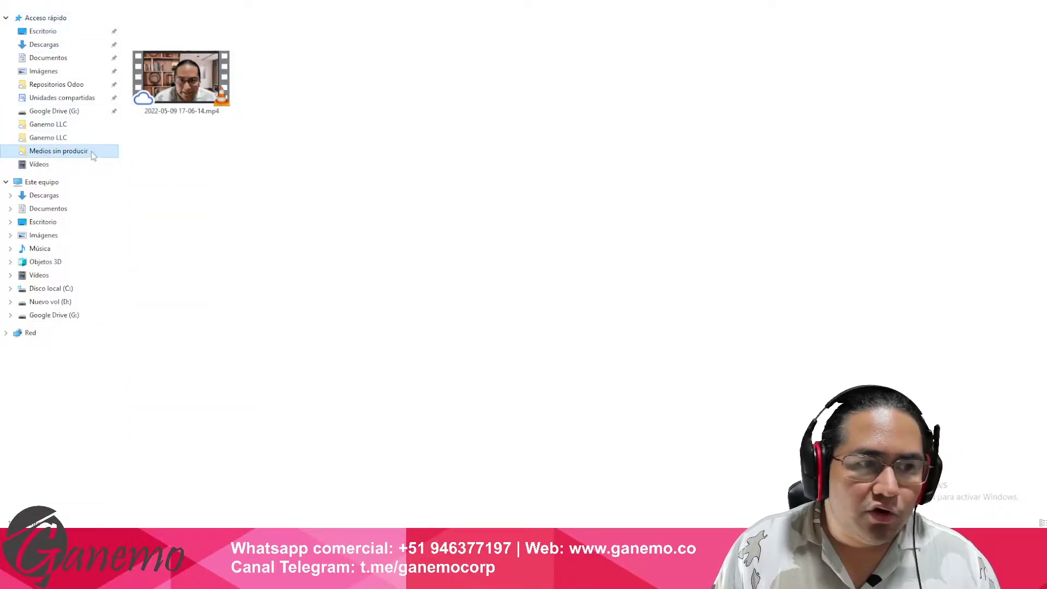
left_click(54, 315)
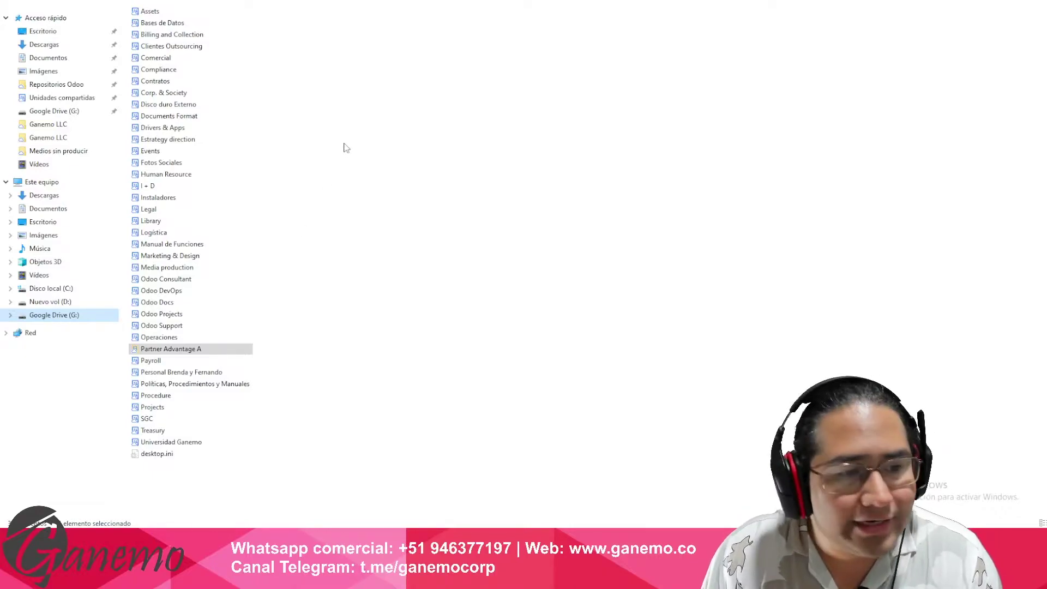
- Open the Media production shared drive, select Medios sin producir, and return to Chrome
left_click(78, 156)
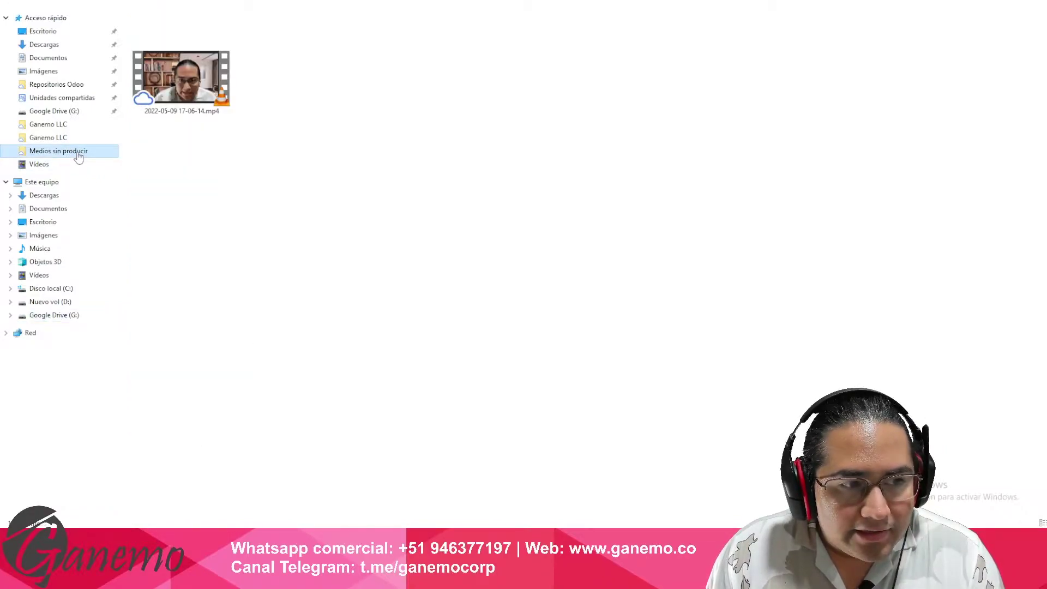
left_click(72, 102)
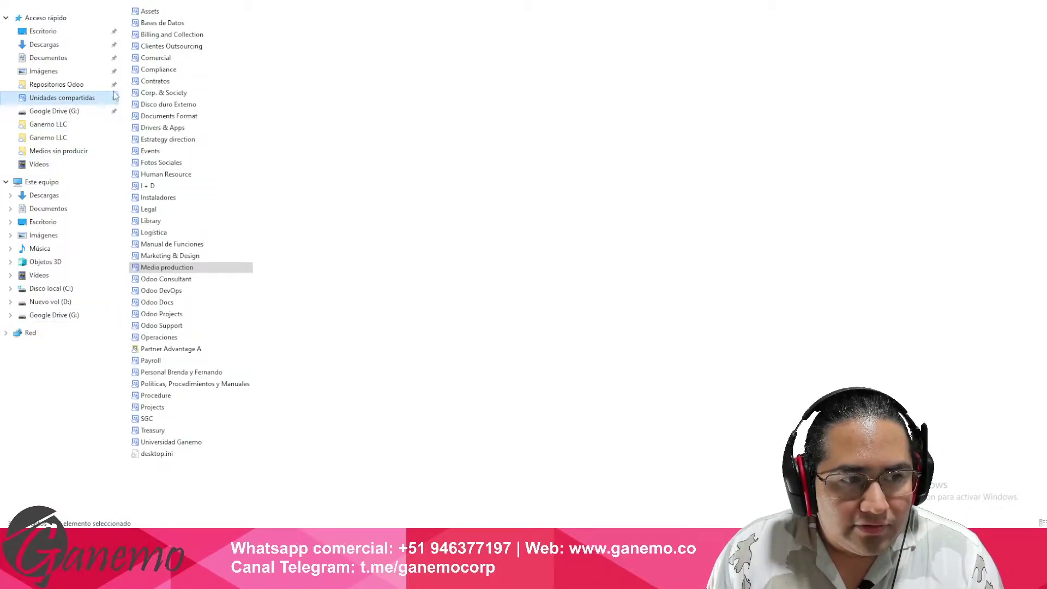
double_click(194, 268)
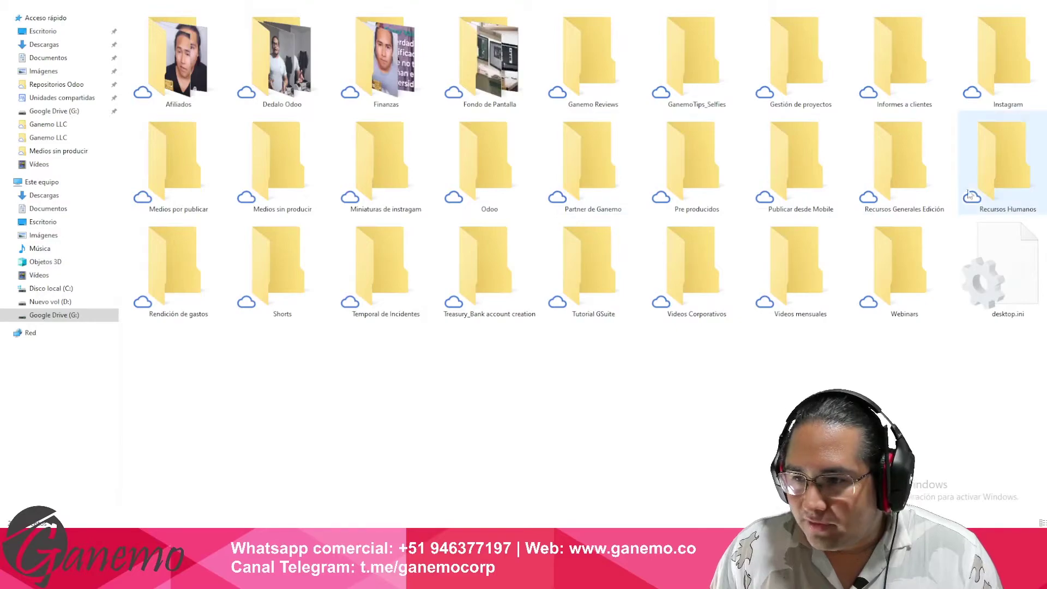
left_click(288, 171)
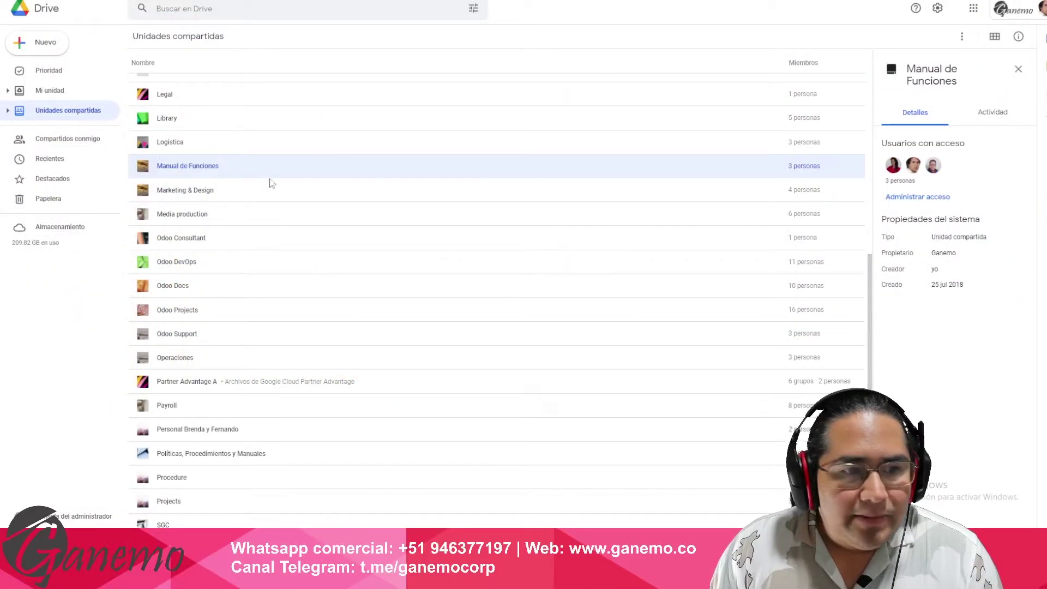
left_click(66, 377)
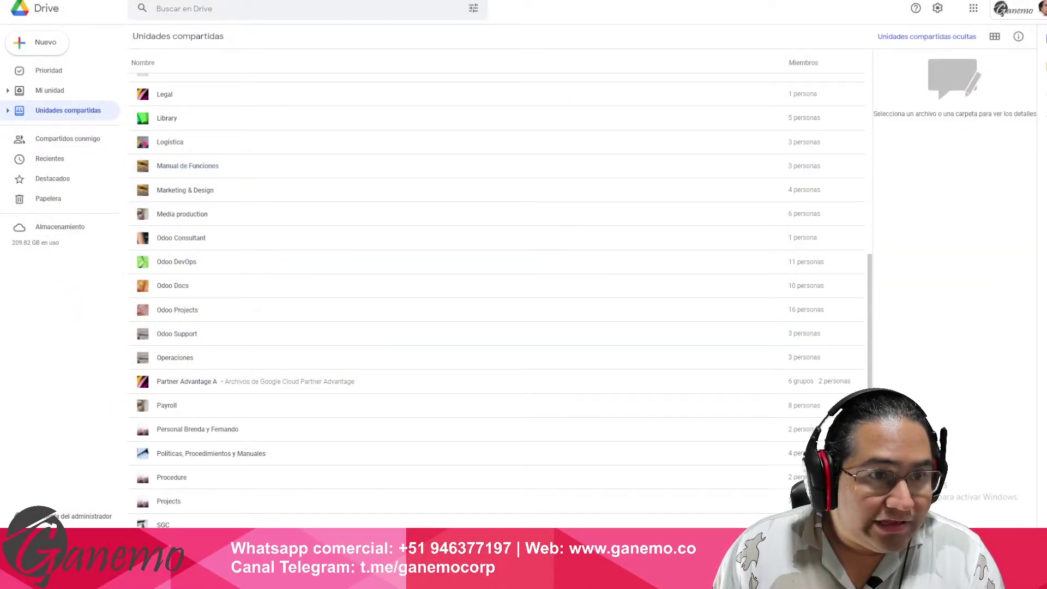
- Check the Chrome zoom level on the shared drives page
scroll(361, 235, "down", 1)
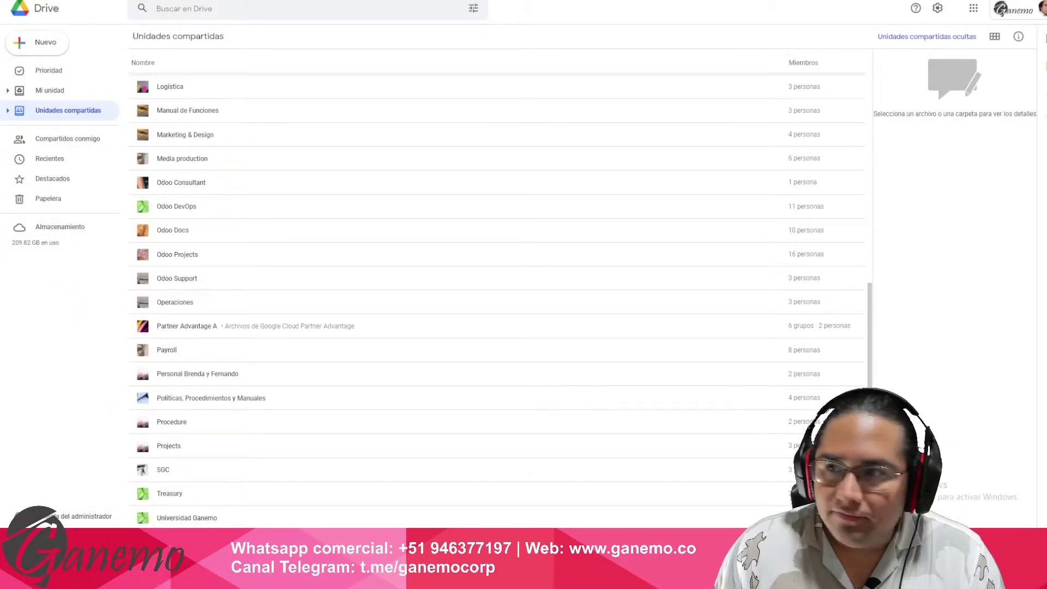
key("alt+f")
left_click(1018, 85)
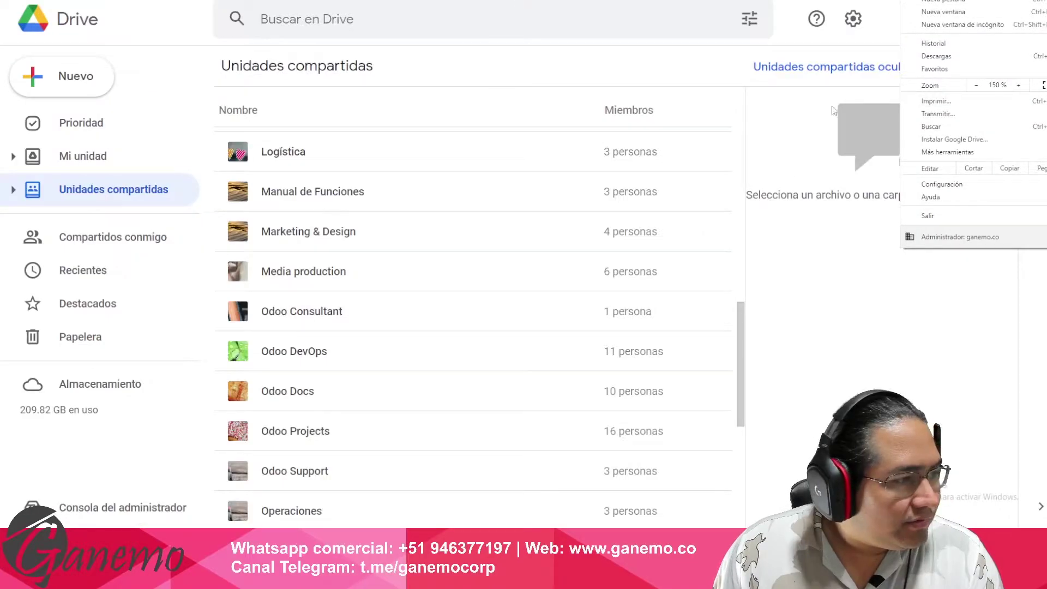
left_click(502, 63)
scroll(374, 240, "down", 3)
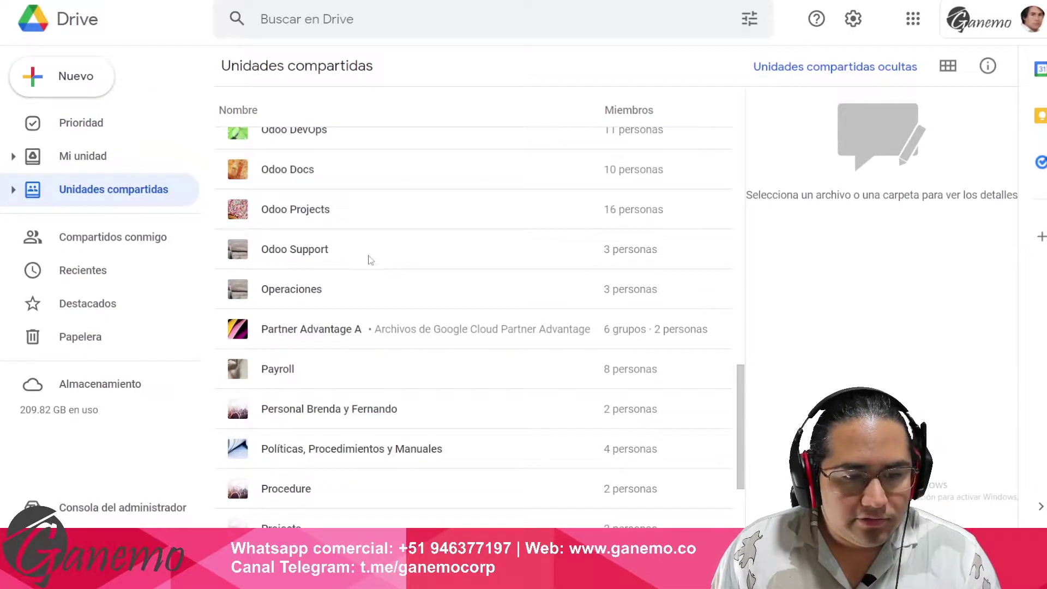
scroll(346, 257, "down", 3)
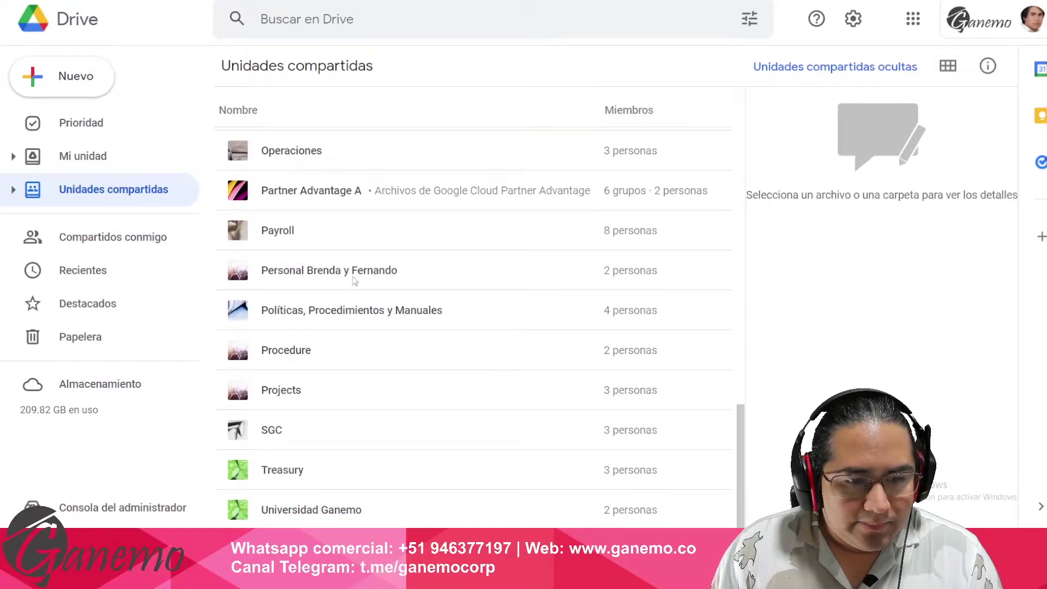
scroll(352, 278, "up", 5)
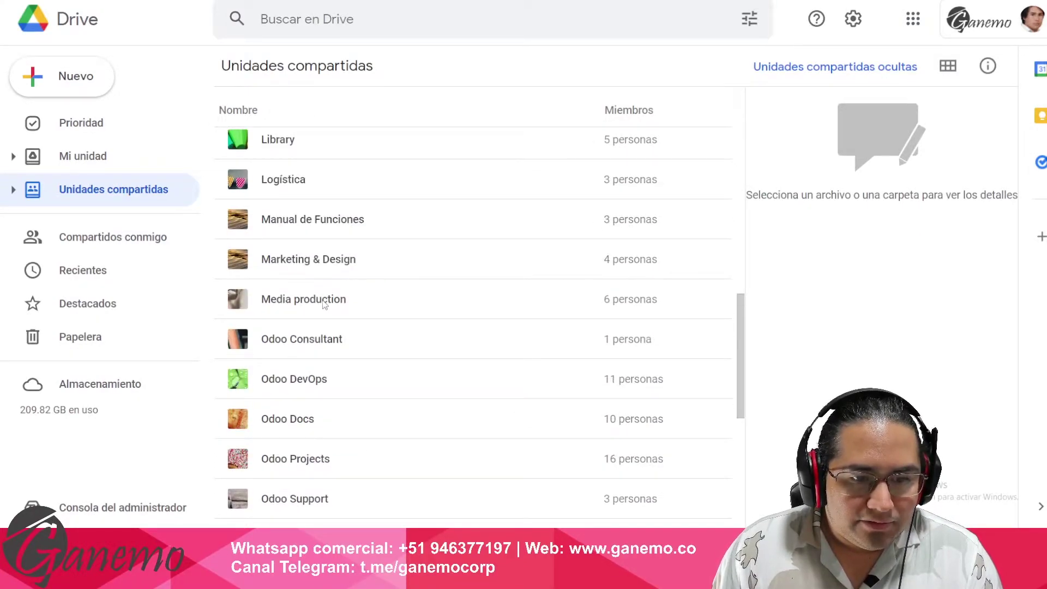
- Open the Media production shared drive and go back to the shared drives list
double_click(325, 305)
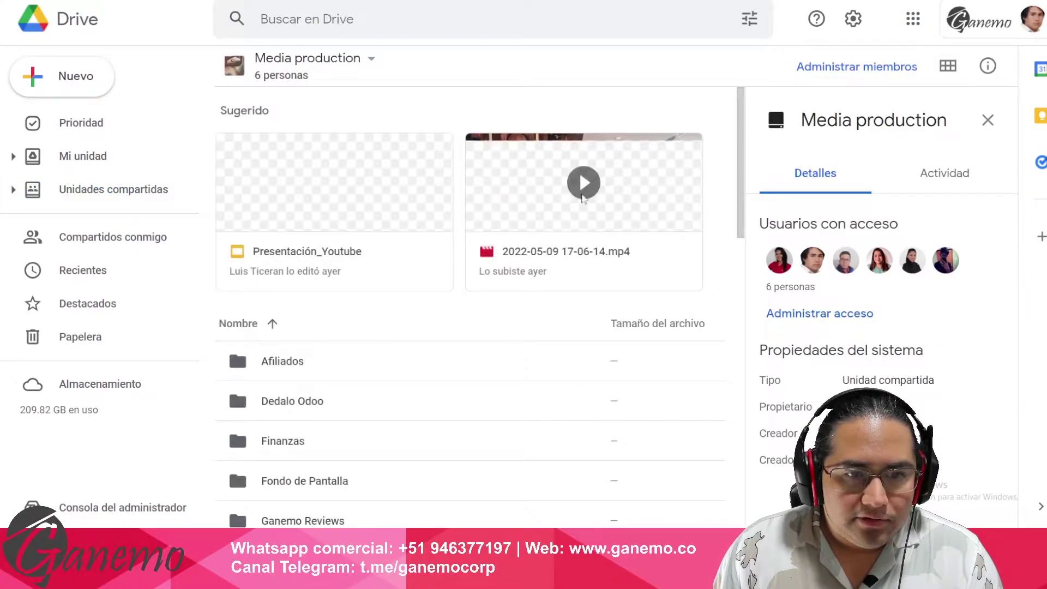
scroll(439, 257, "down", 9)
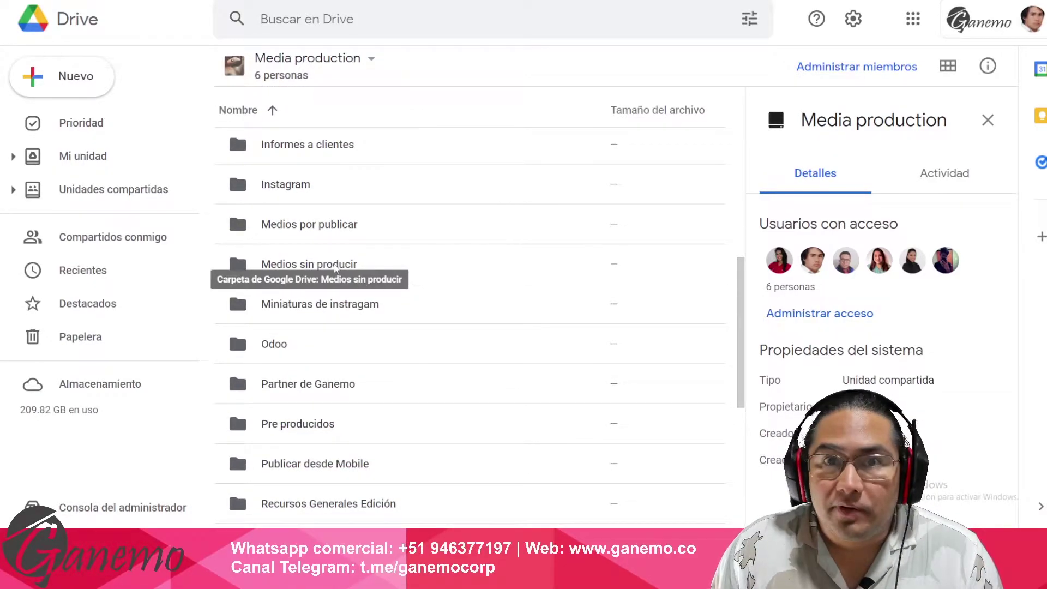
left_click(109, 189)
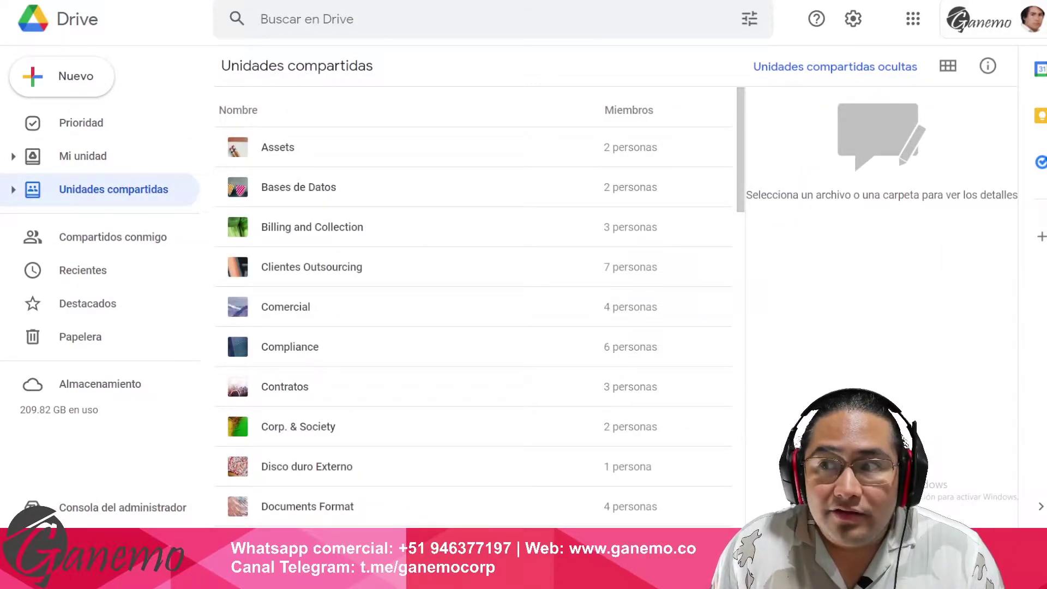
- Zoom the Drive page to 125% and switch to File Explorer
left_click(1039, 1)
left_click(977, 85)
left_click(735, 40)
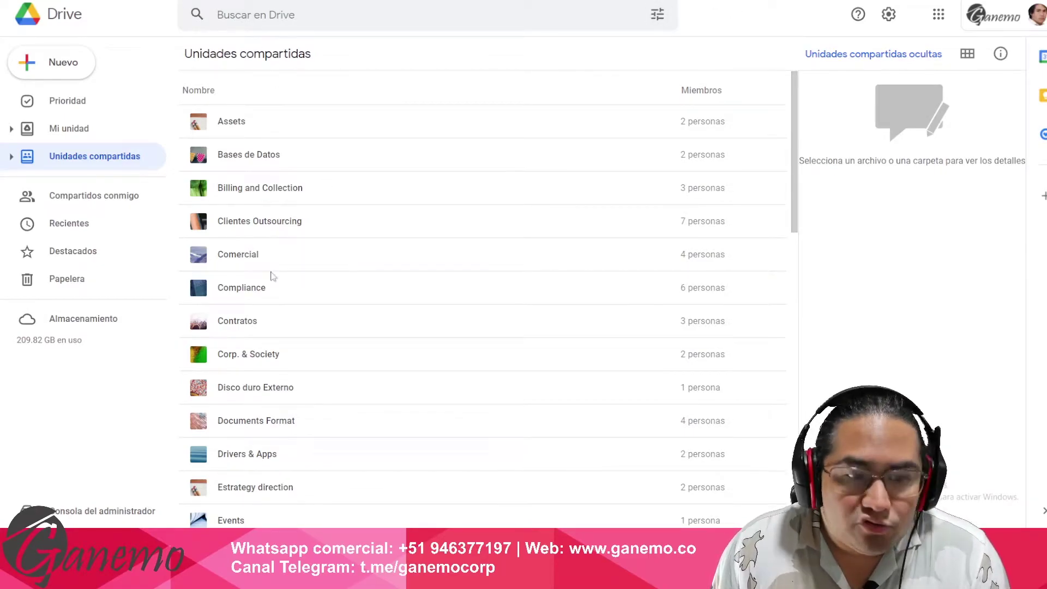
key("alt+Tab")
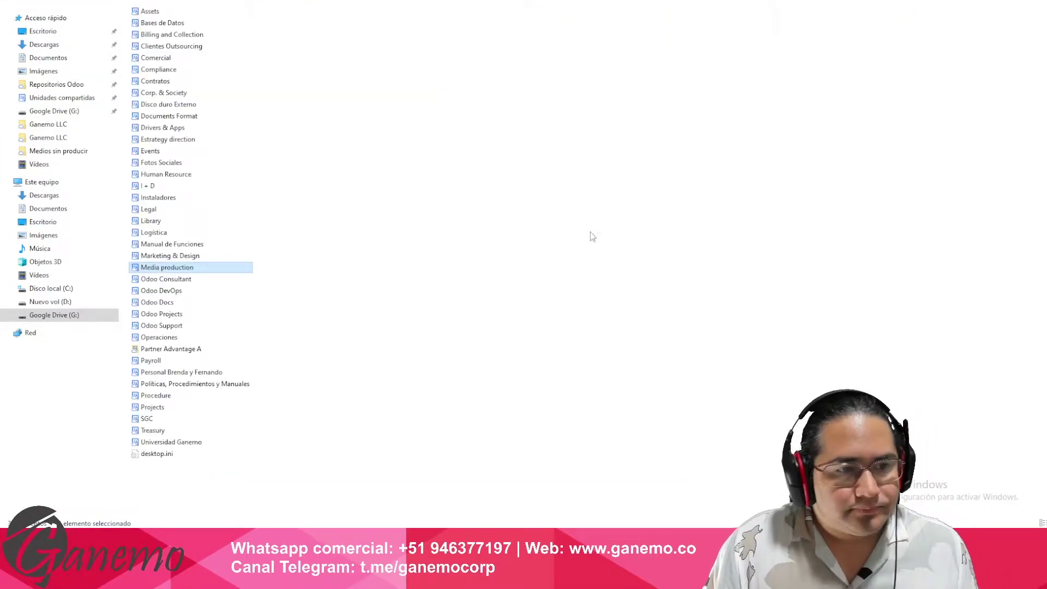
- Show the File Explorer shared drive folders as medium icons, select and deselect them, then return to Chrome
scroll(540, 238, "up", 1)
scroll(540, 239, "up", 4)
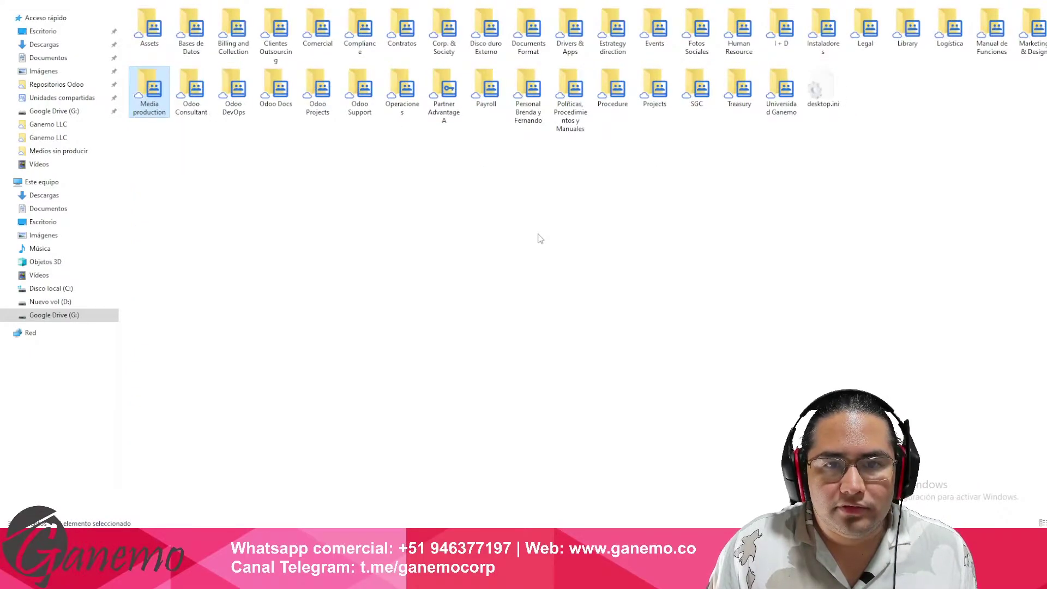
scroll(540, 239, "down", 2)
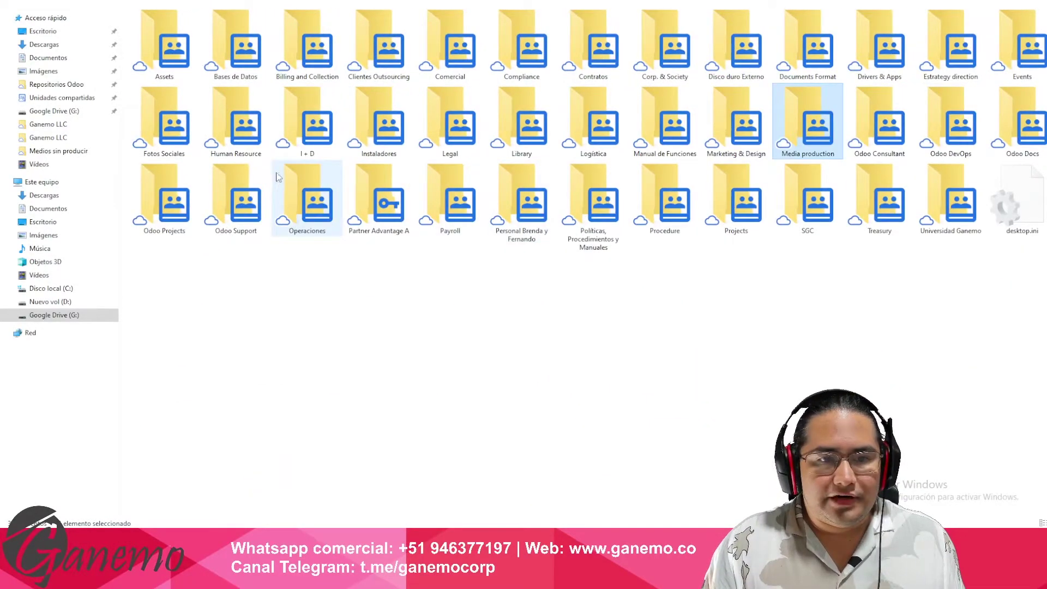
left_click_drag(159, 303, 1044, 3)
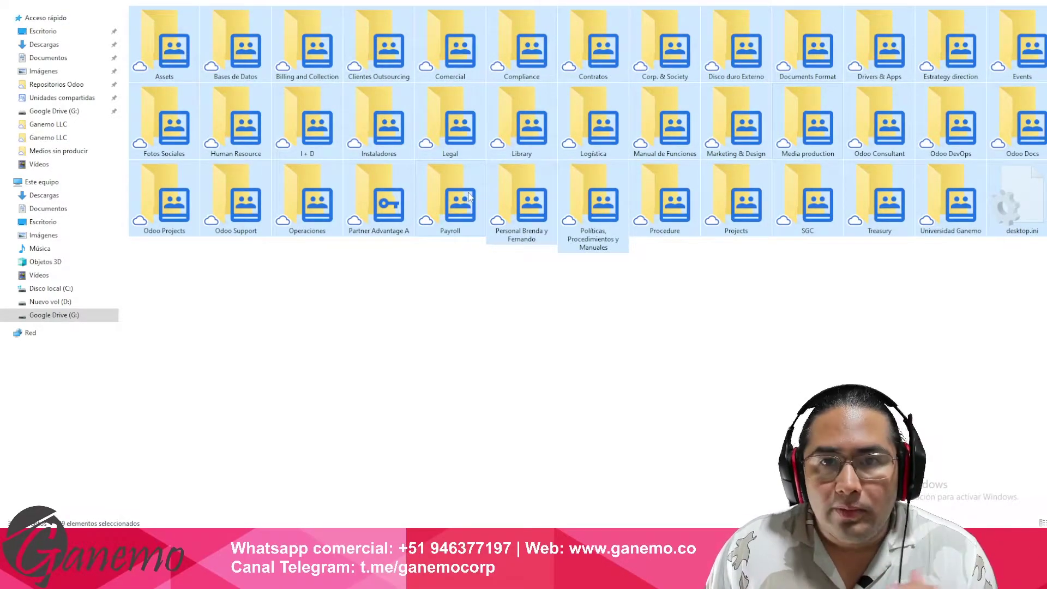
left_click(726, 352)
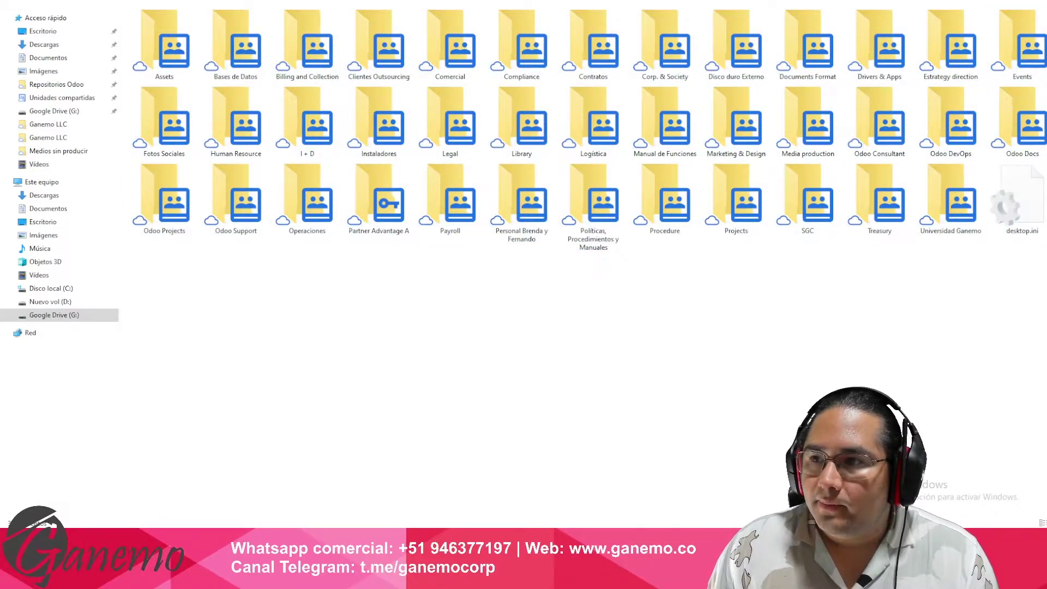
key("alt+Tab")
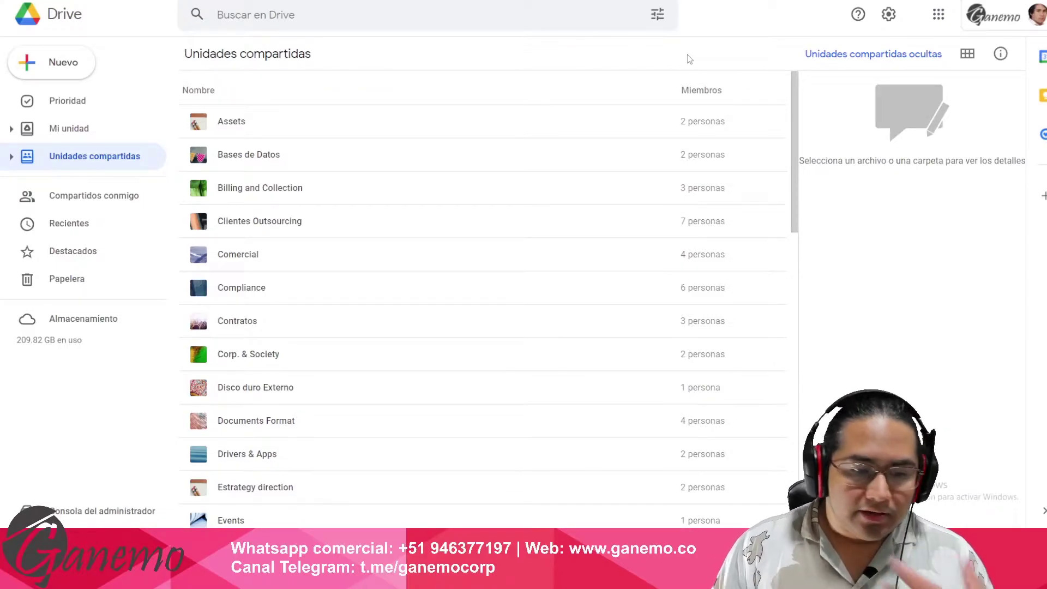
- Open the Marketing & Design shared drive and its Ganemo folder
scroll(365, 240, "down", 10)
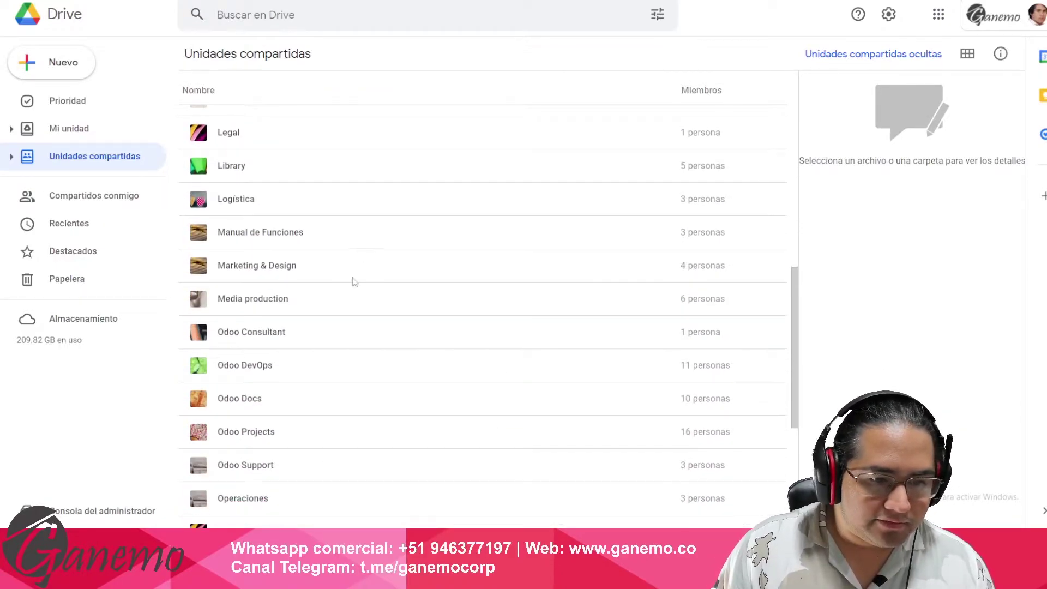
double_click(296, 268)
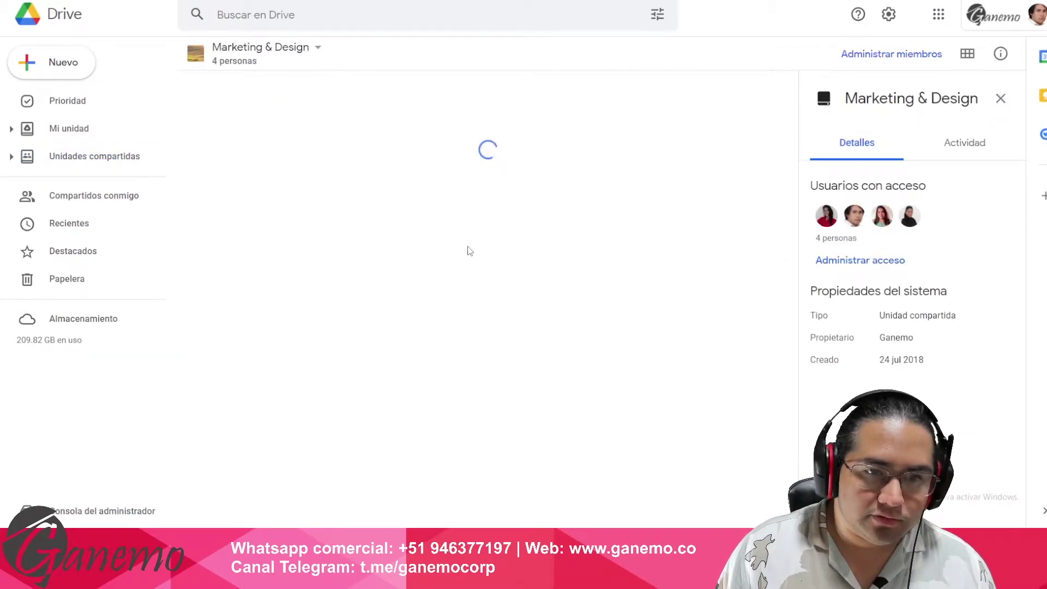
scroll(336, 240, "down", 1)
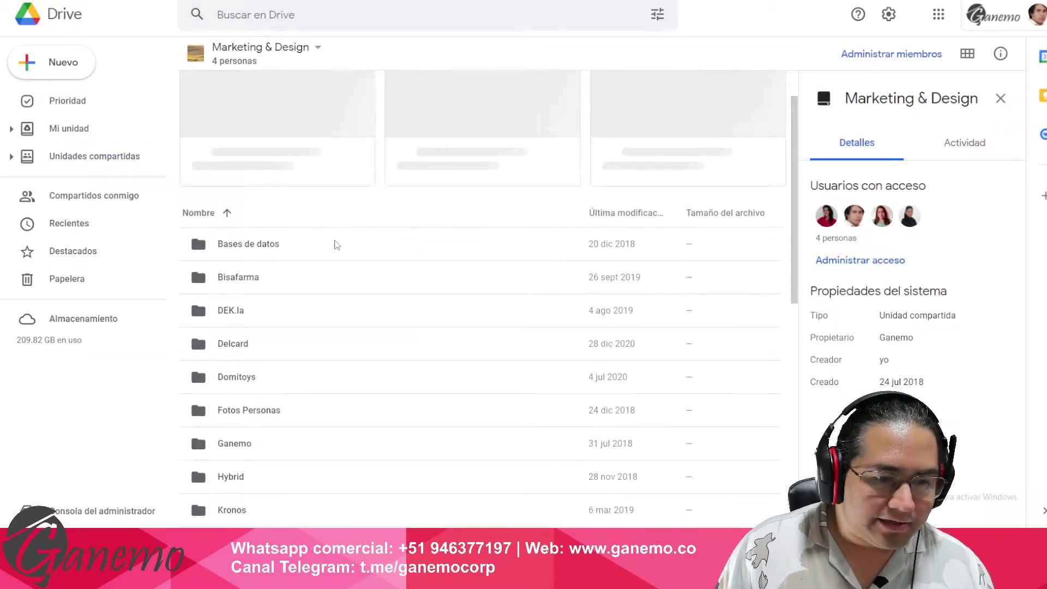
scroll(332, 244, "down", 3)
left_click(269, 287)
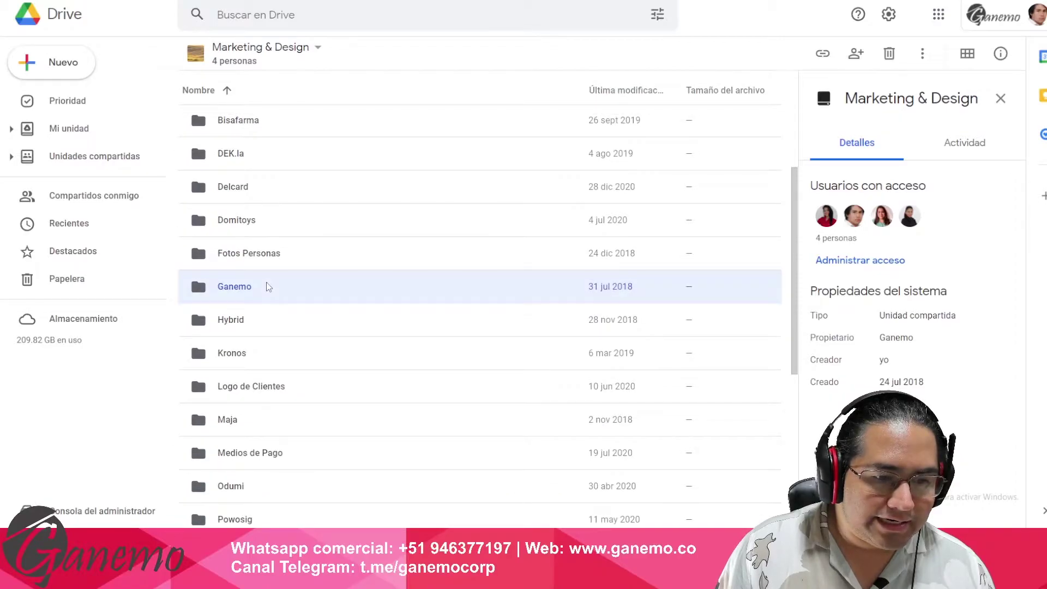
double_click(269, 287)
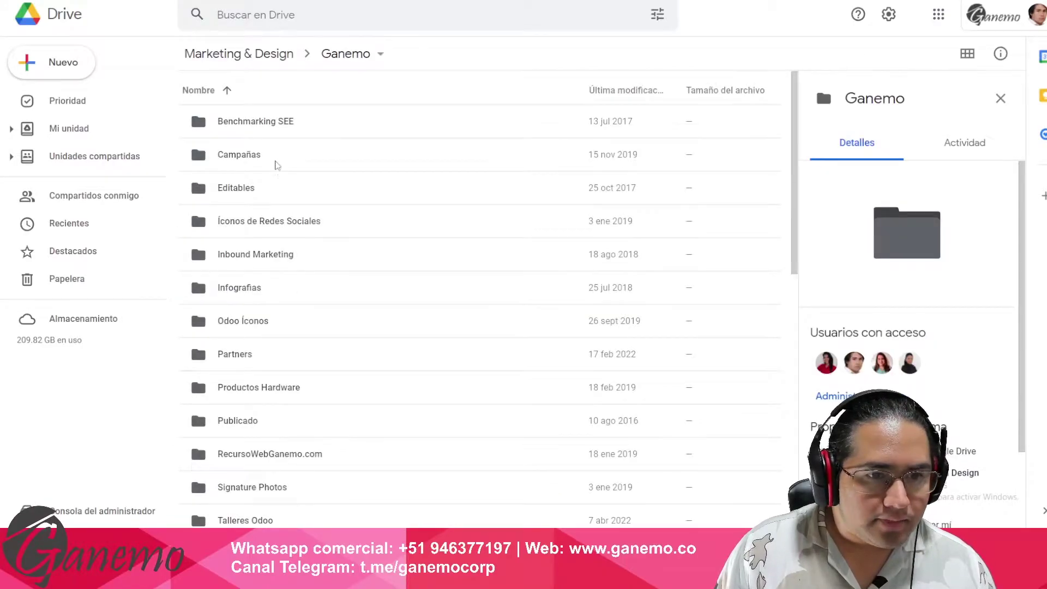
- Open Productos Hardware and then its Epsom TM-T20ii USBSerial folder
scroll(361, 289, "down", 6)
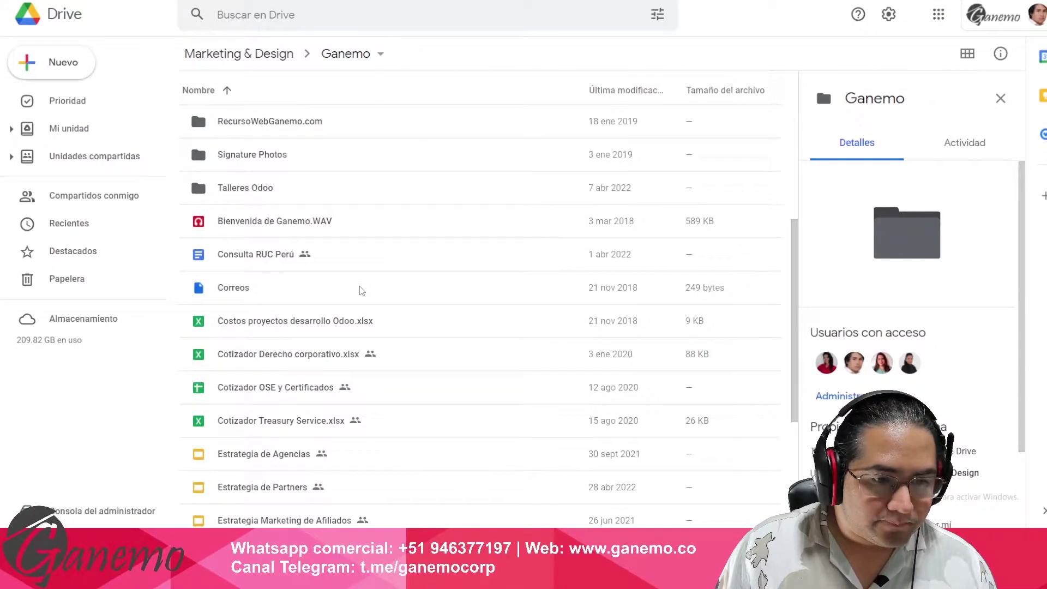
scroll(360, 291, "down", 3)
scroll(358, 290, "up", 9)
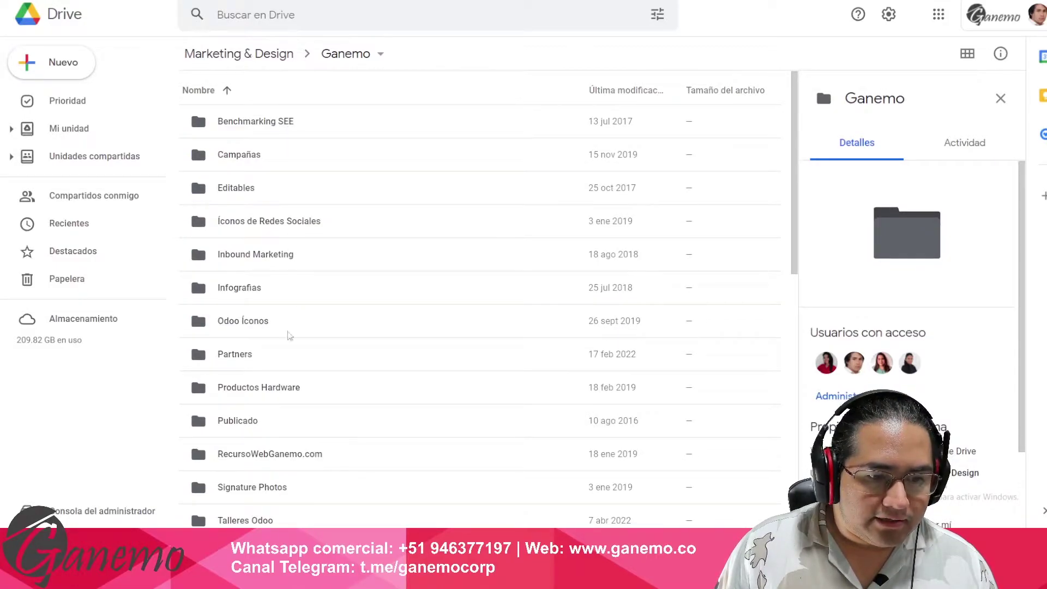
double_click(265, 384)
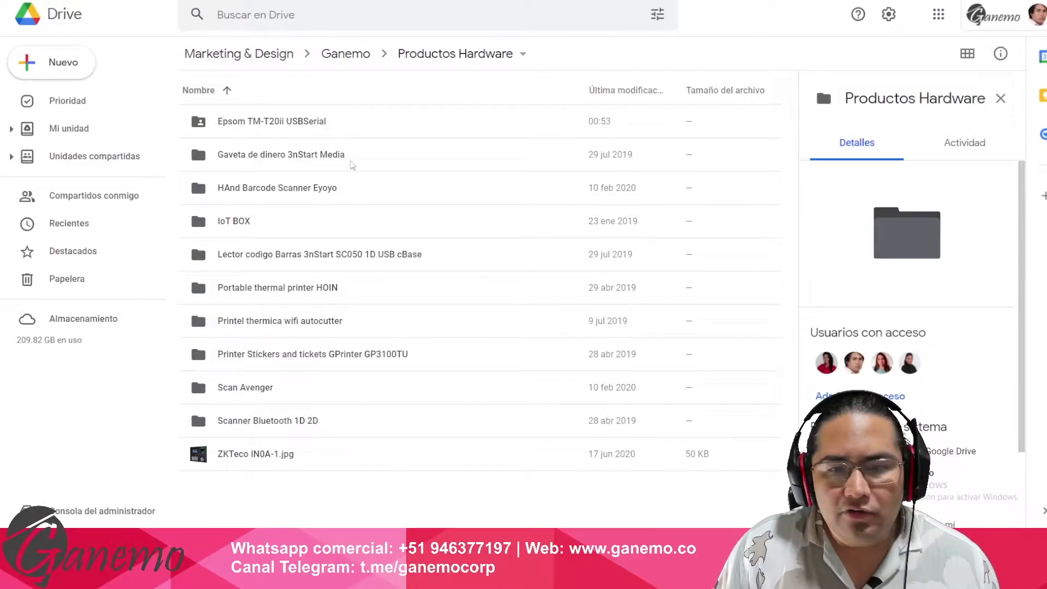
double_click(312, 124)
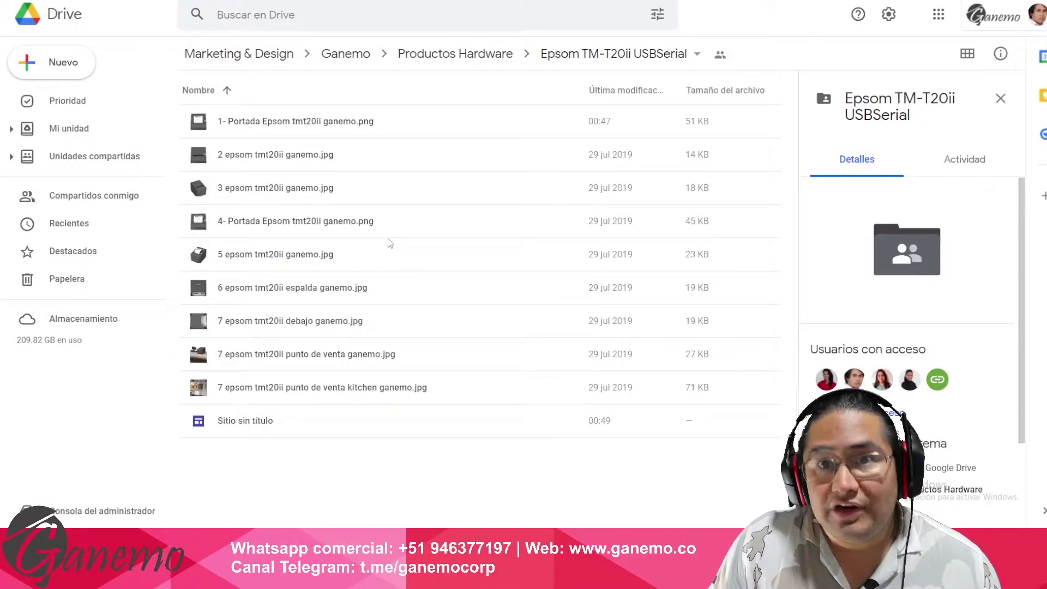
double_click(282, 122)
left_click(319, 266)
double_click(317, 235)
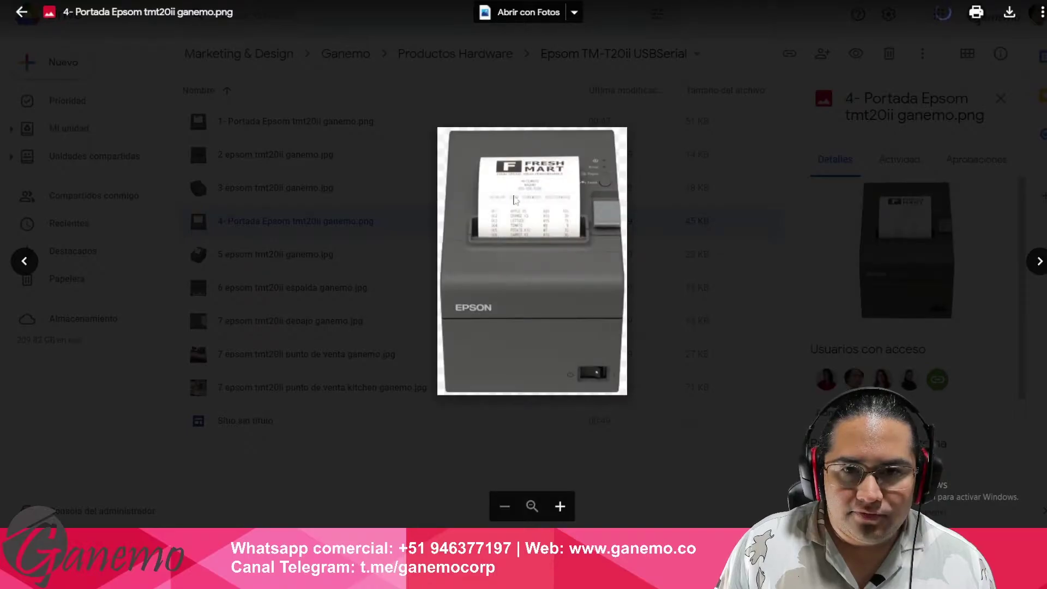
left_click(308, 280)
double_click(246, 321)
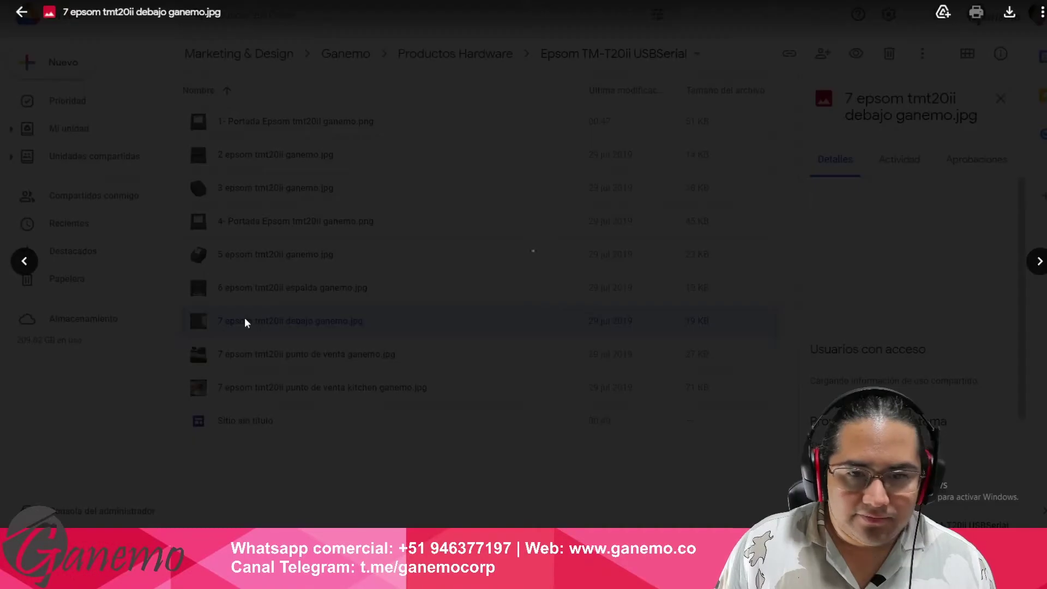
left_click(281, 284)
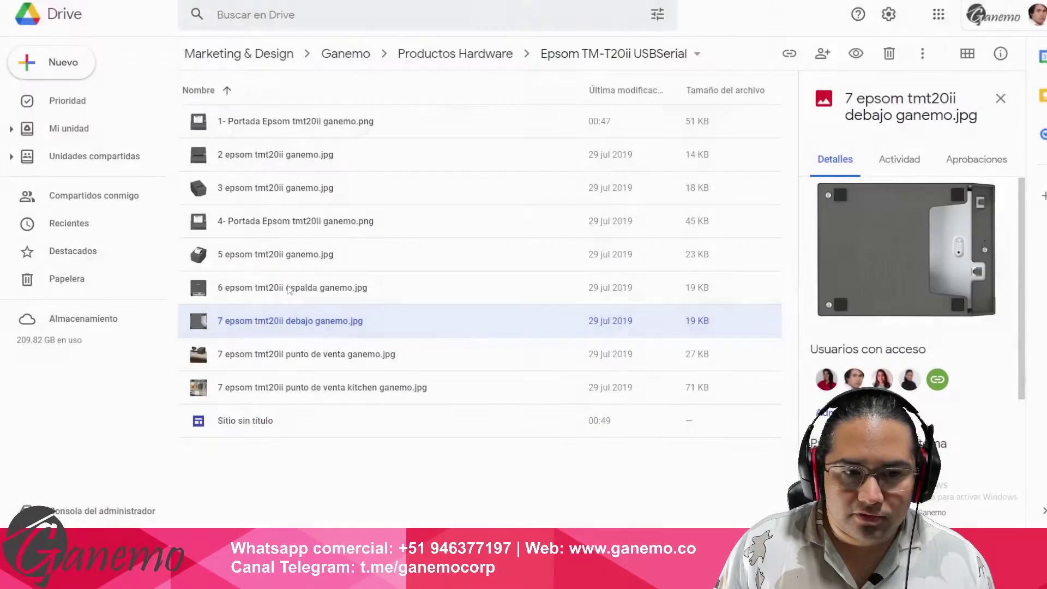
double_click(245, 356)
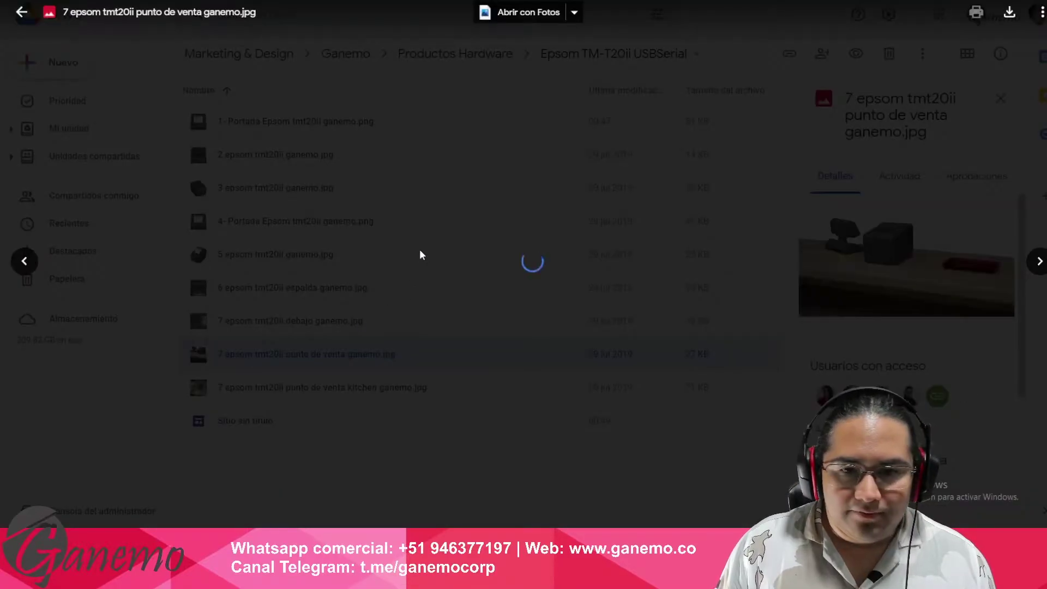
left_click(191, 302)
left_click(286, 387)
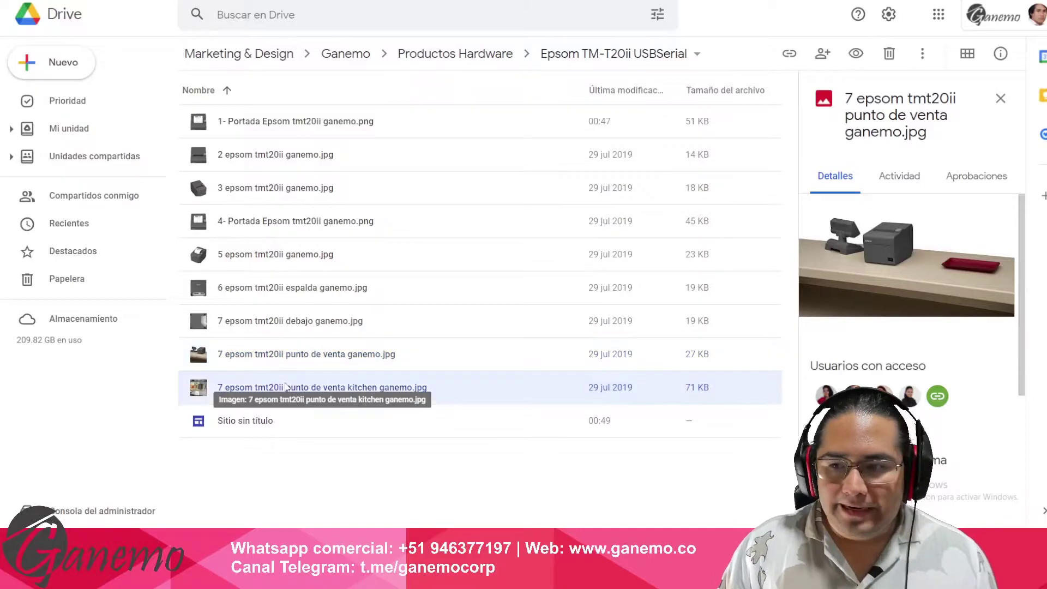
double_click(286, 386)
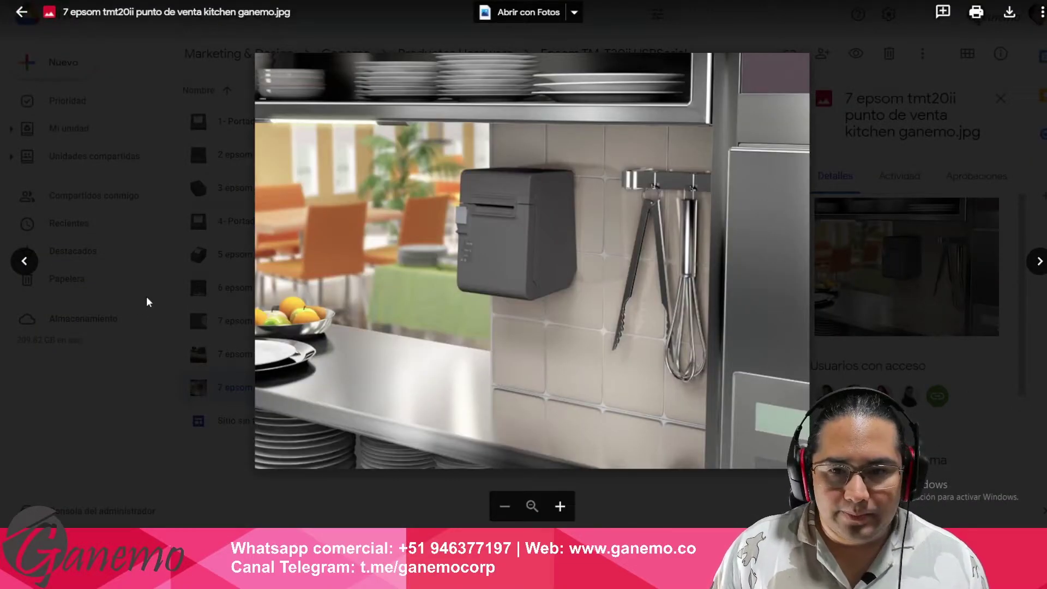
left_click(146, 296)
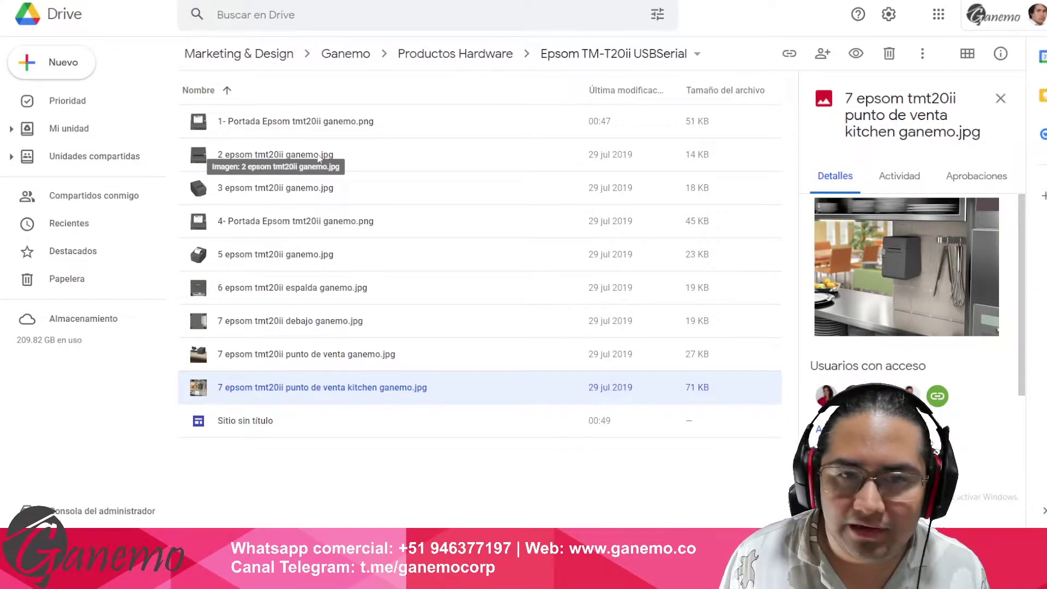
- Return to the Productos Hardware folder via its breadcrumb
left_click(487, 58)
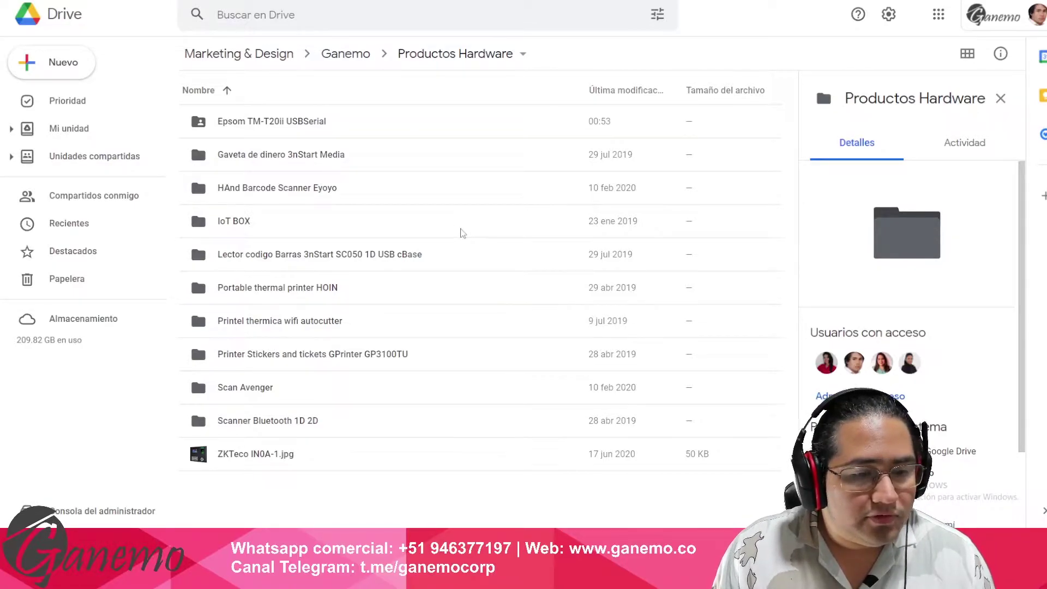
- Reopen Productos Hardware from Ganemo and create a blank spreadsheet via Nuevo > Hojas de cálculo de Google
left_click(336, 120)
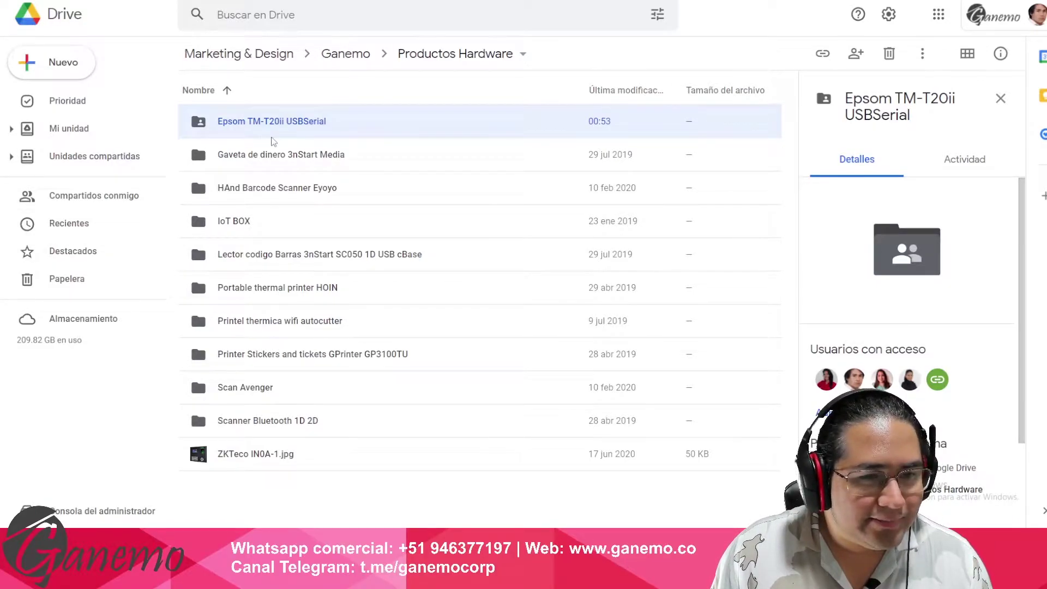
left_click(453, 54)
left_click(348, 55)
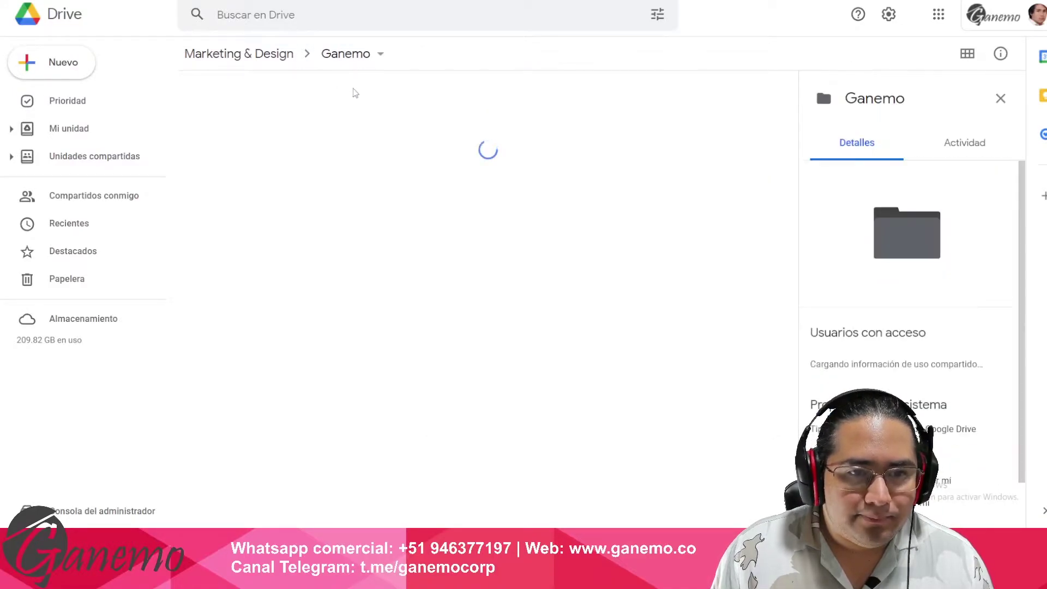
double_click(261, 394)
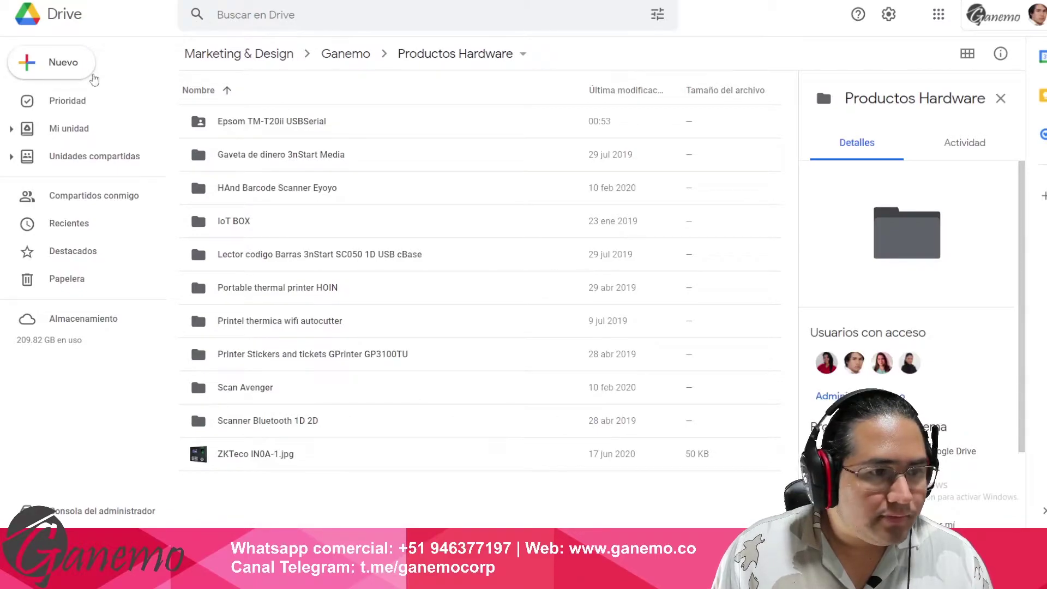
left_click(64, 64)
left_click(105, 180)
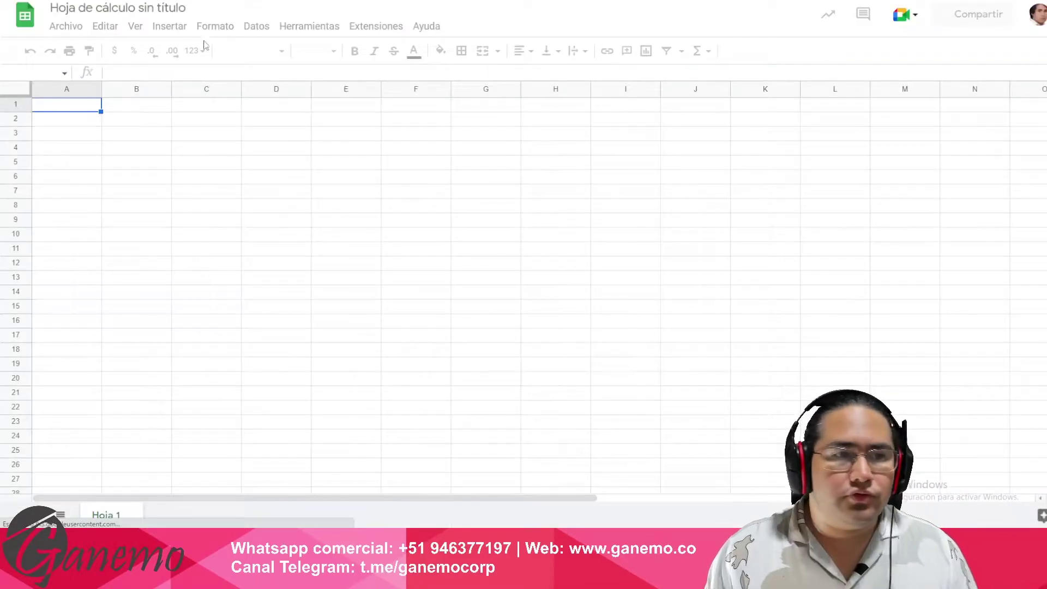
- Title the untitled spreadsheet 'BD de Productos'
left_click(162, 7)
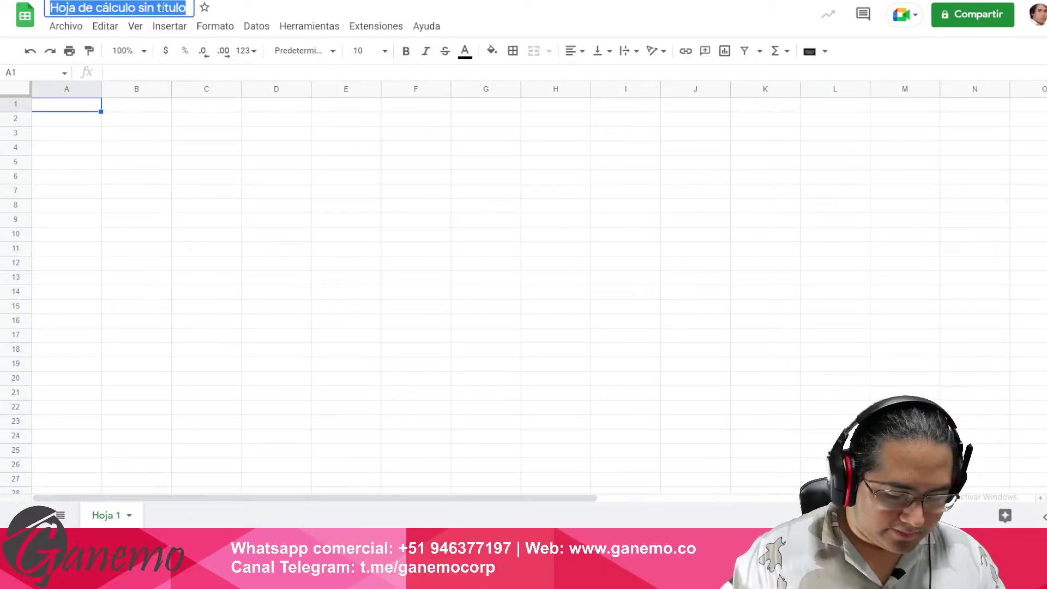
type("BD de Productos")
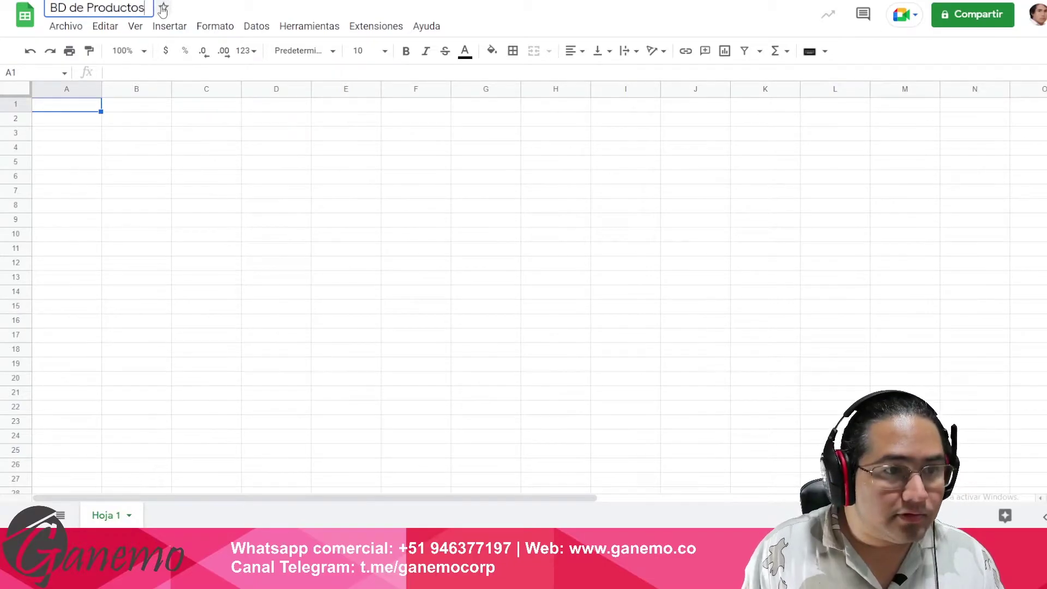
left_click(132, 131)
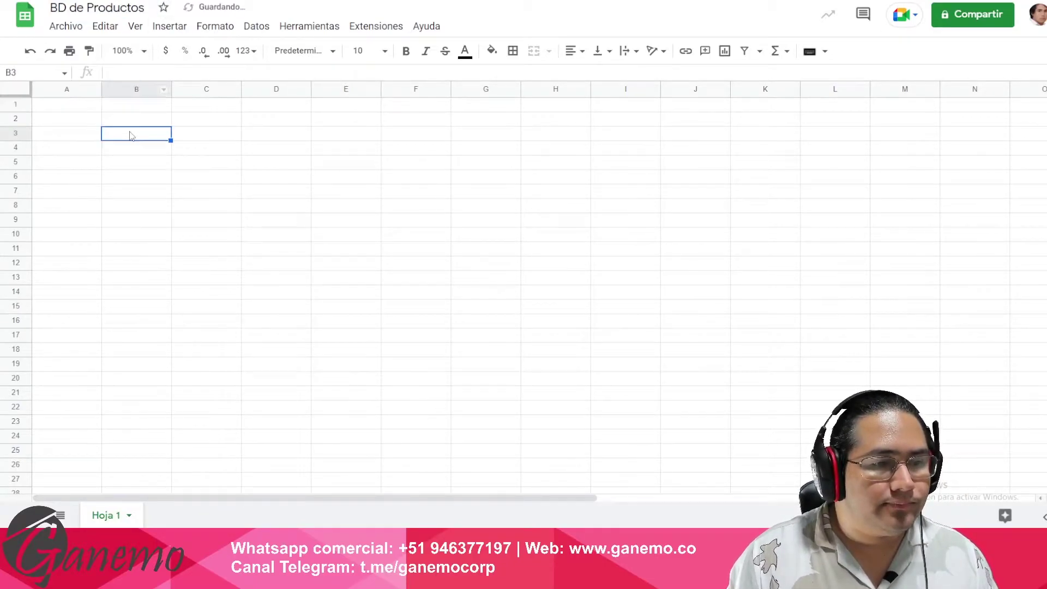
- Enter the header 'Id' in A1 and 'Name' in B1
left_click(86, 105)
left_click(109, 110)
left_click(71, 109)
type("Id.")
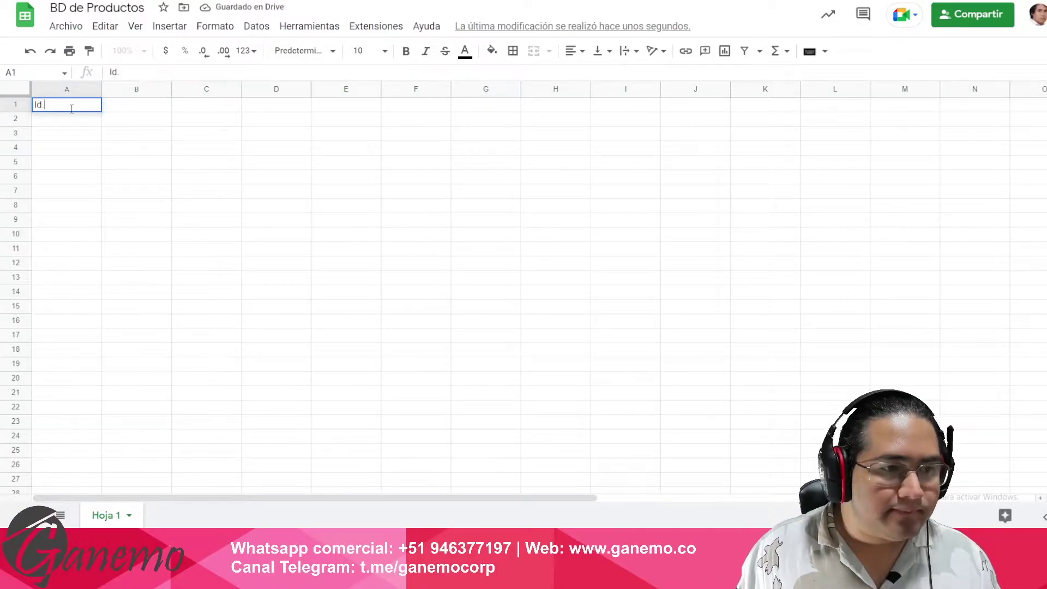
key("Tab")
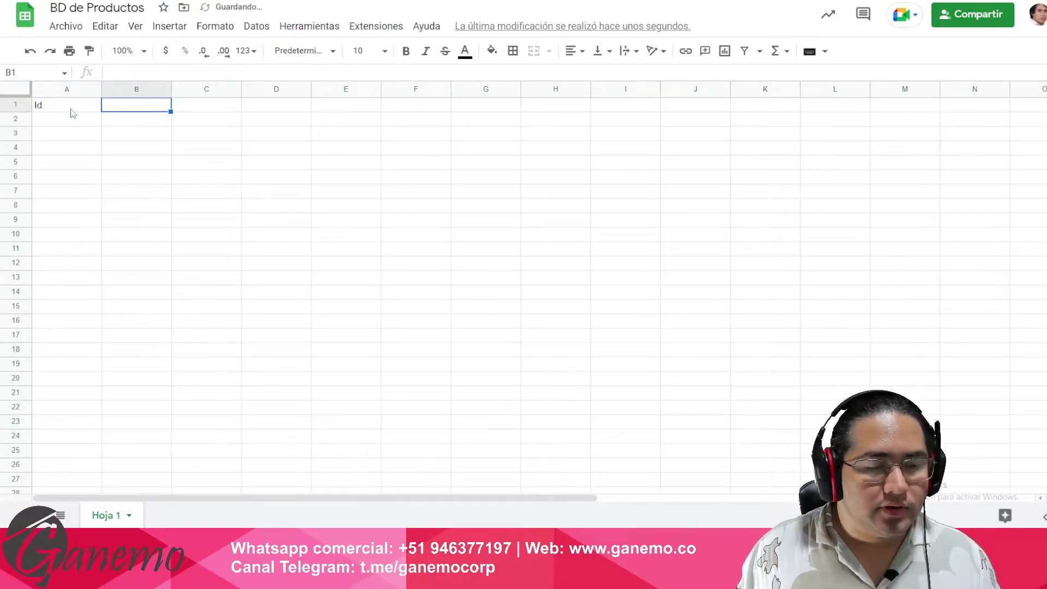
type("Nombre")
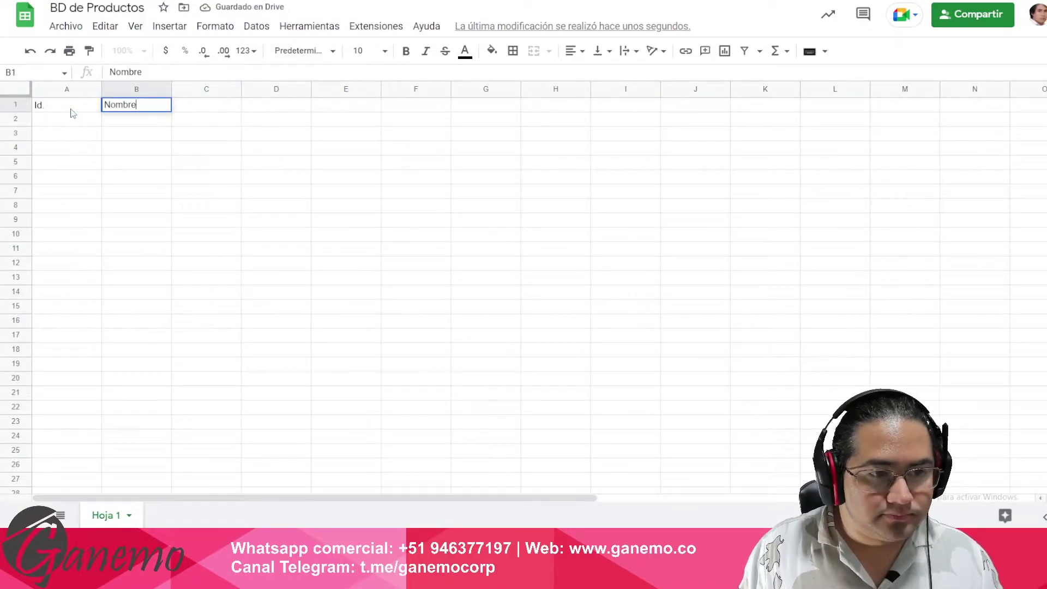
key("Return")
key("Up")
key("Right")
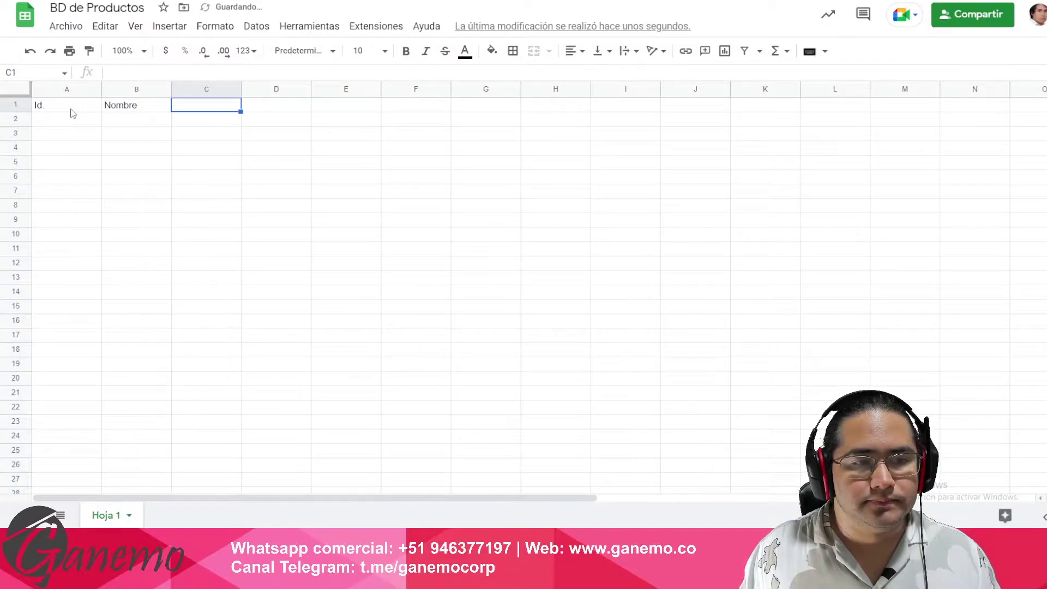
key("Left")
type("Nomb")
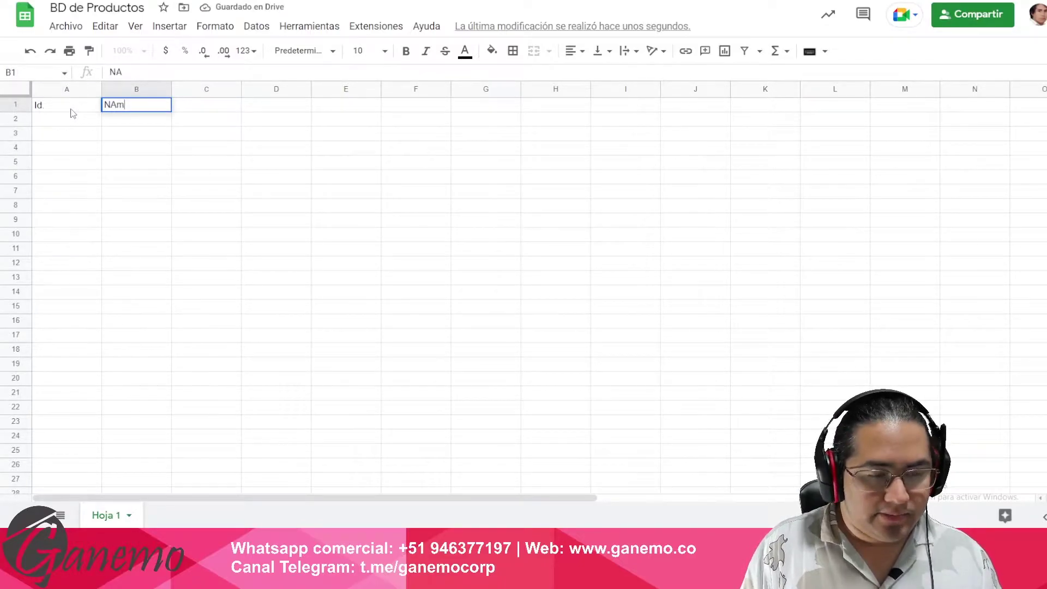
key("BackSpace")
key("BackSpace")
key("BackSpace")
type("ame")
key("Return")
- Add headers 'Internal reference' in C1 and 'URL' in D1, widening column C
key("Up")
key("Right")
type("image")
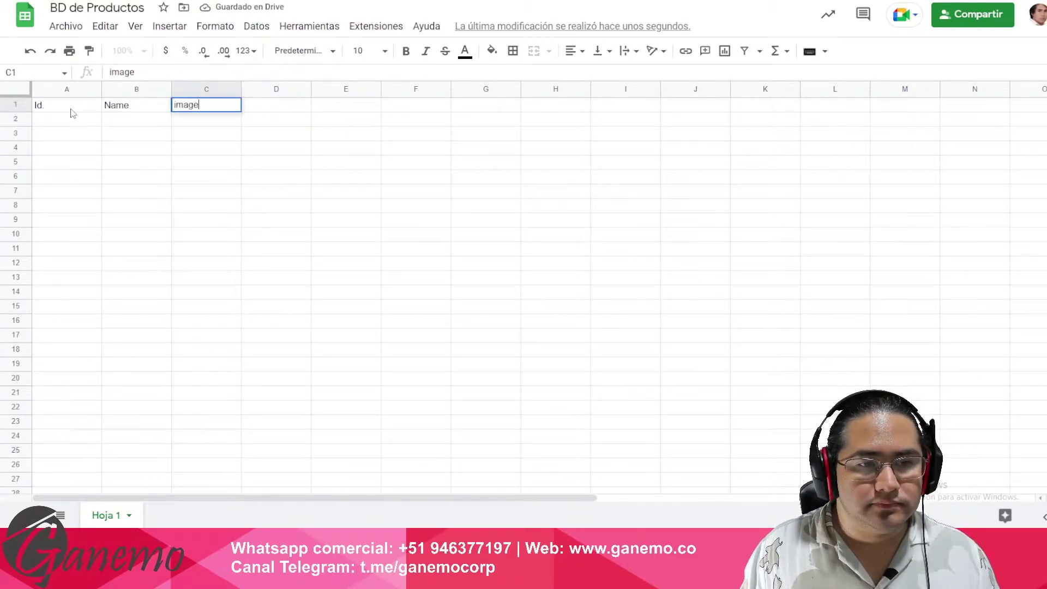
key("BackSpace")
key("BackSpace")
key("BackSpace")
key("BackSpace")
key("BackSpace")
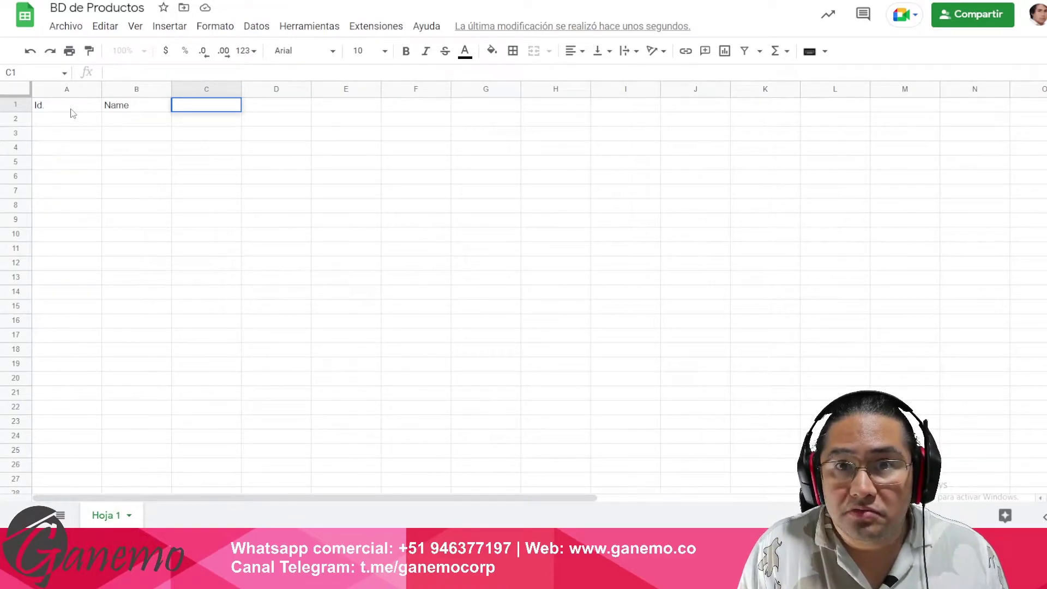
type("Internal ")
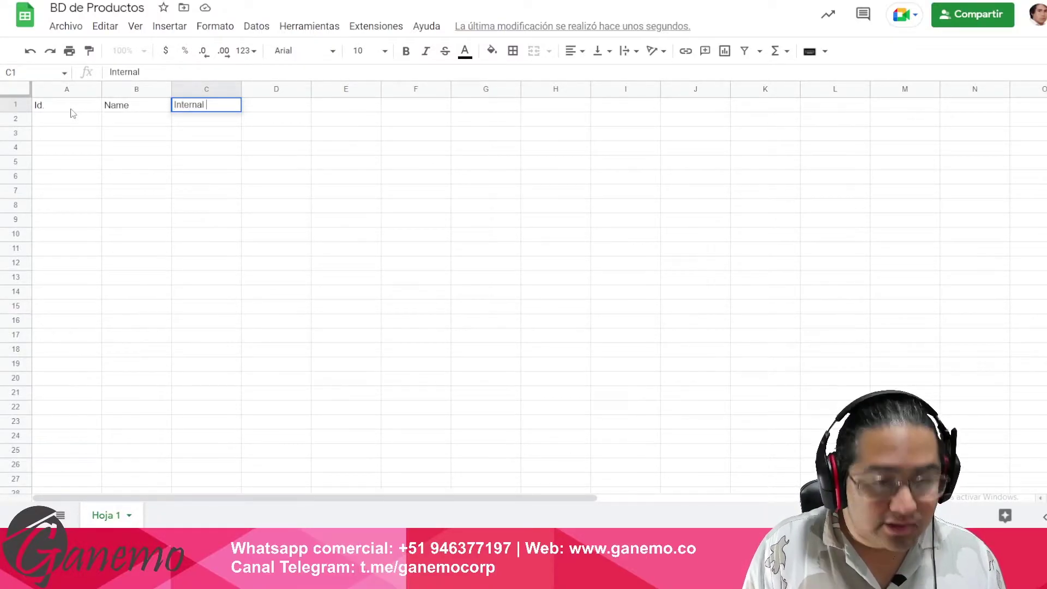
type("reference")
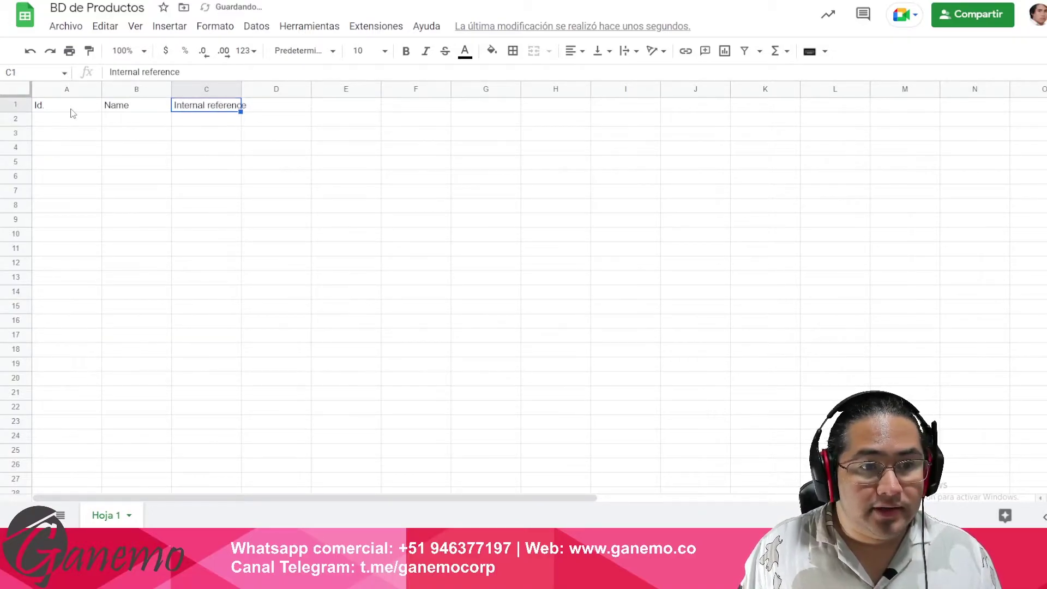
key("Tab")
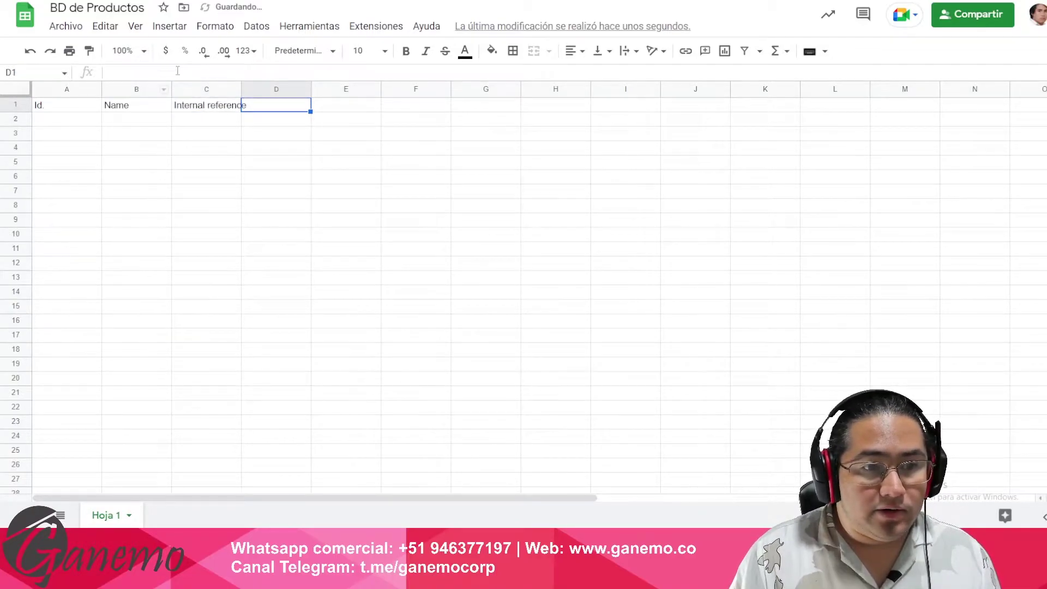
double_click(241, 89)
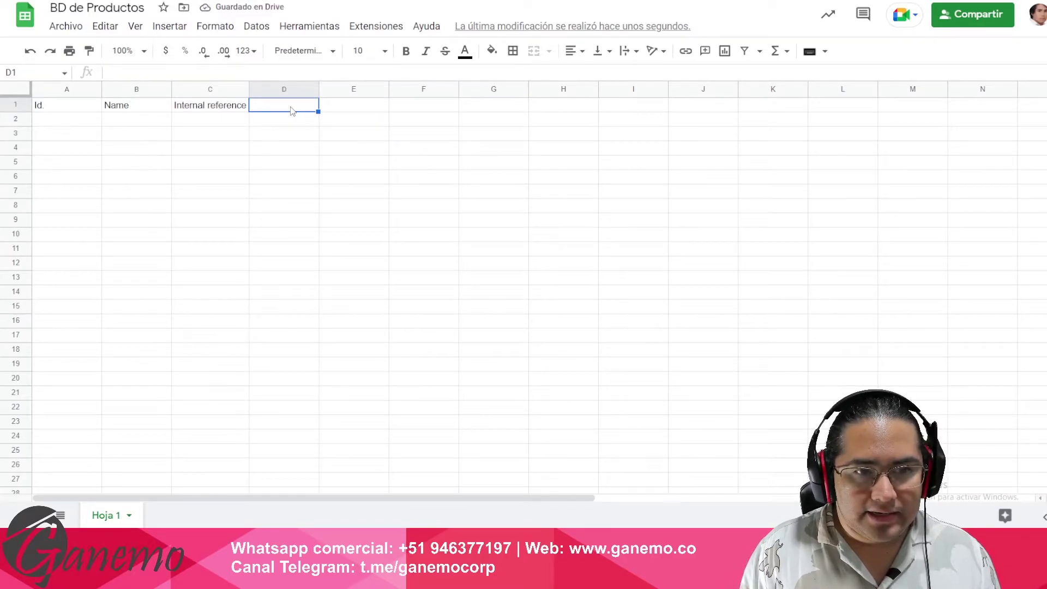
type("URL")
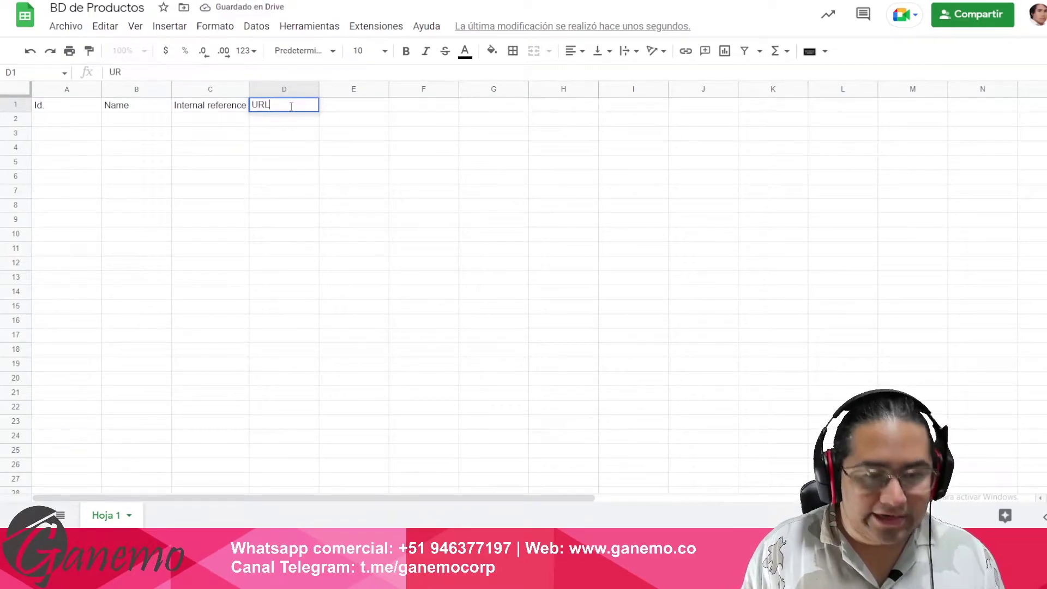
key("Return")
left_click(293, 108)
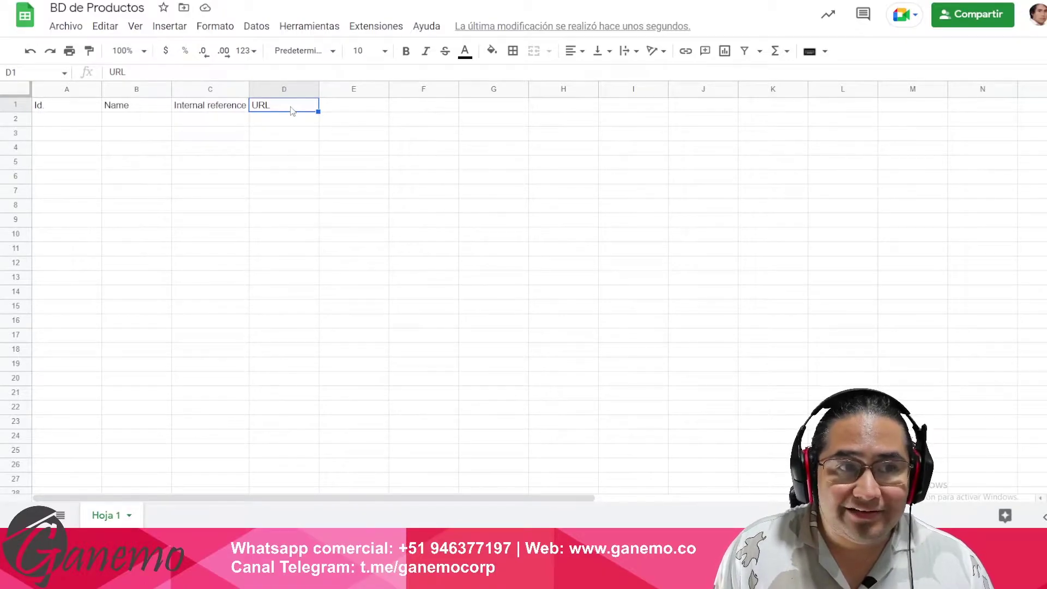
left_click(281, 130)
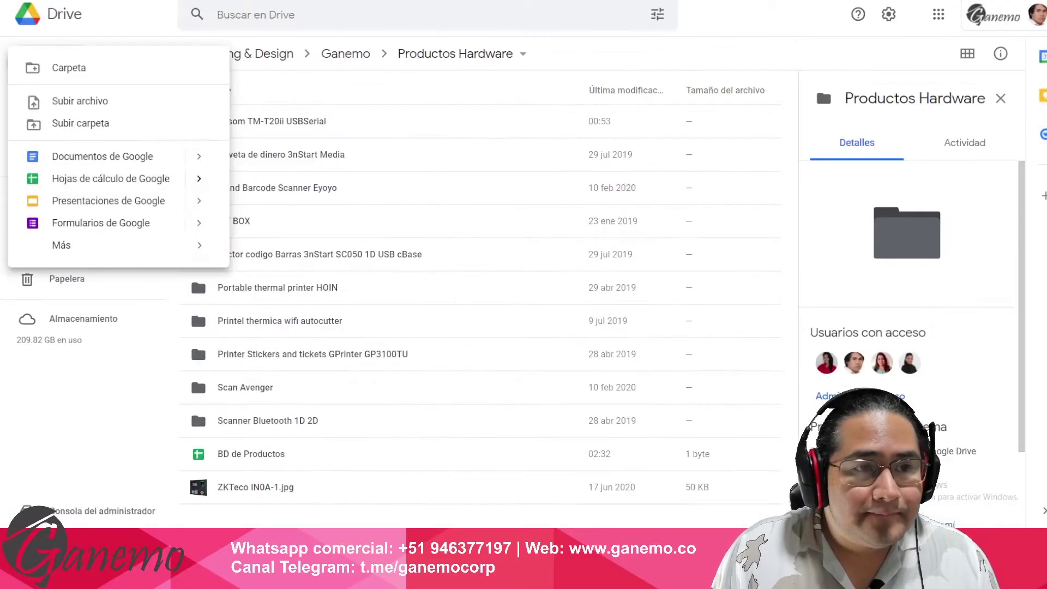
key("Escape")
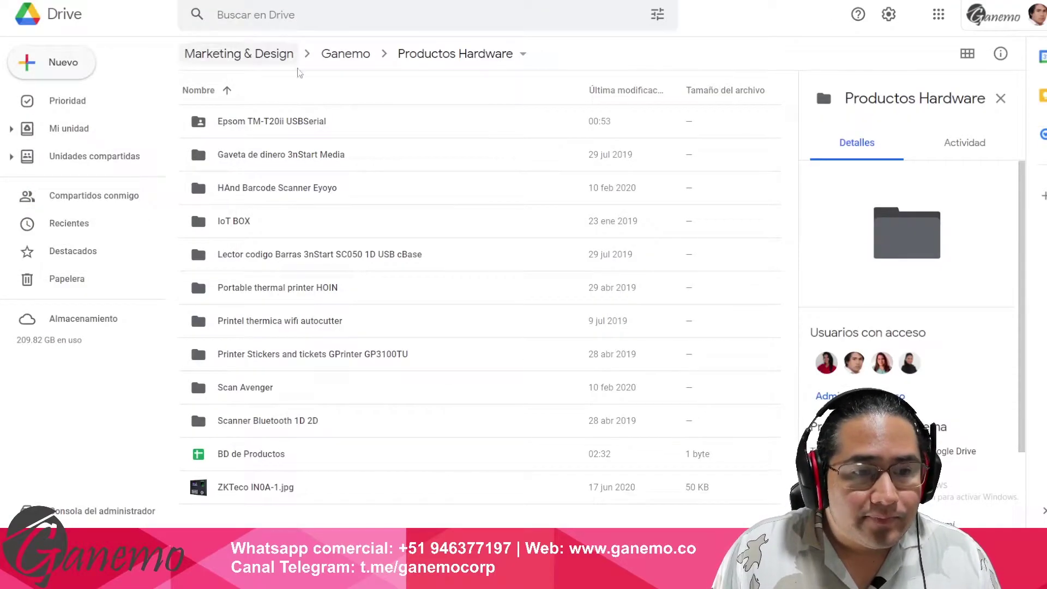
- Select the Gaveta de dinero 3nStart Media folder in the Drive folder list
left_click(353, 122)
left_click(319, 162)
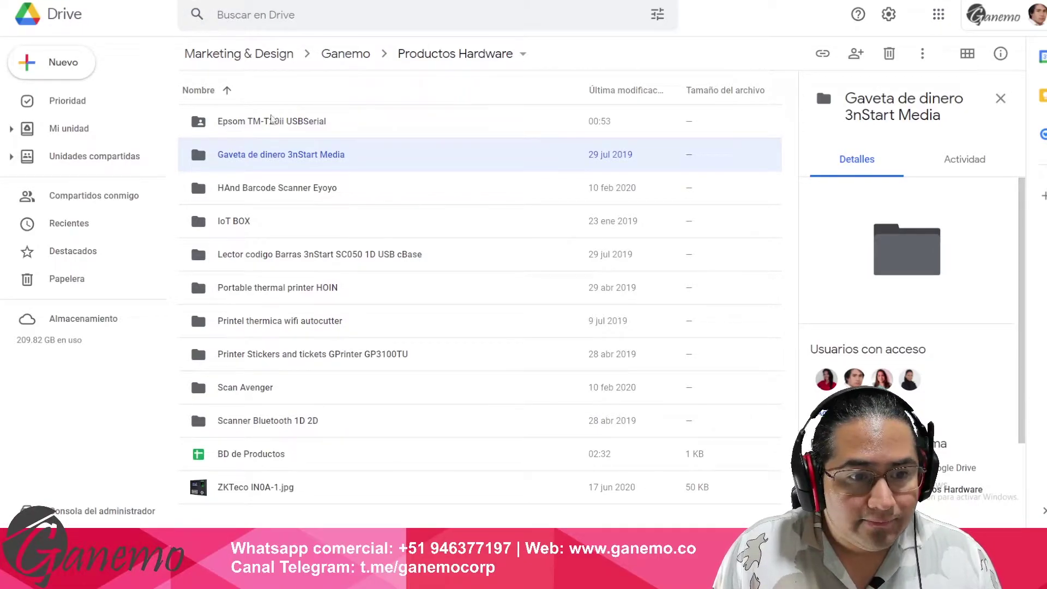
left_click(316, 123)
left_click(314, 228)
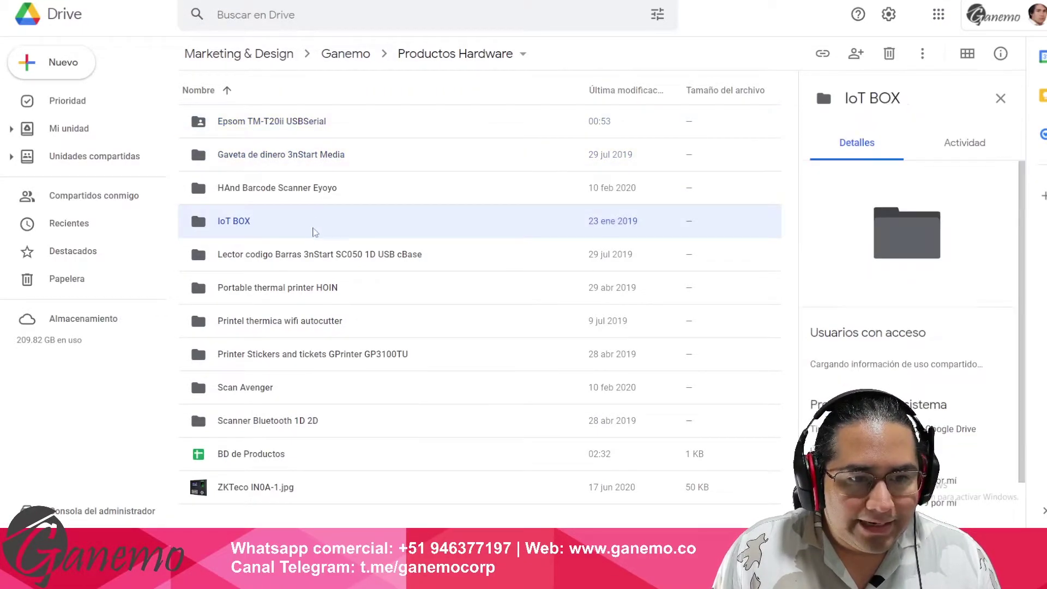
key("Down")
key("Up")
key("Up")
key("Down")
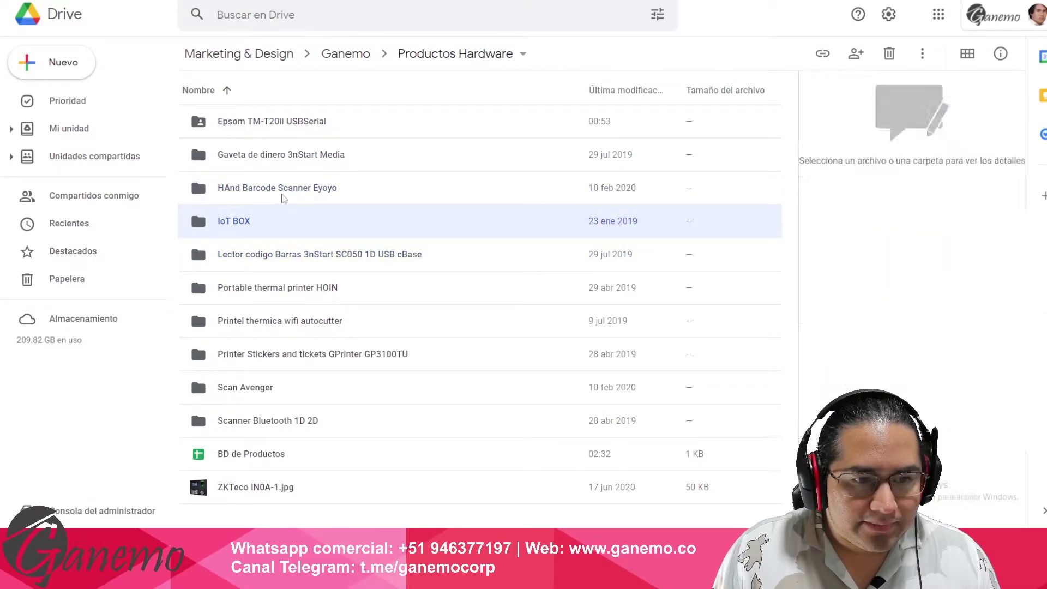
key("Up")
key("Up")
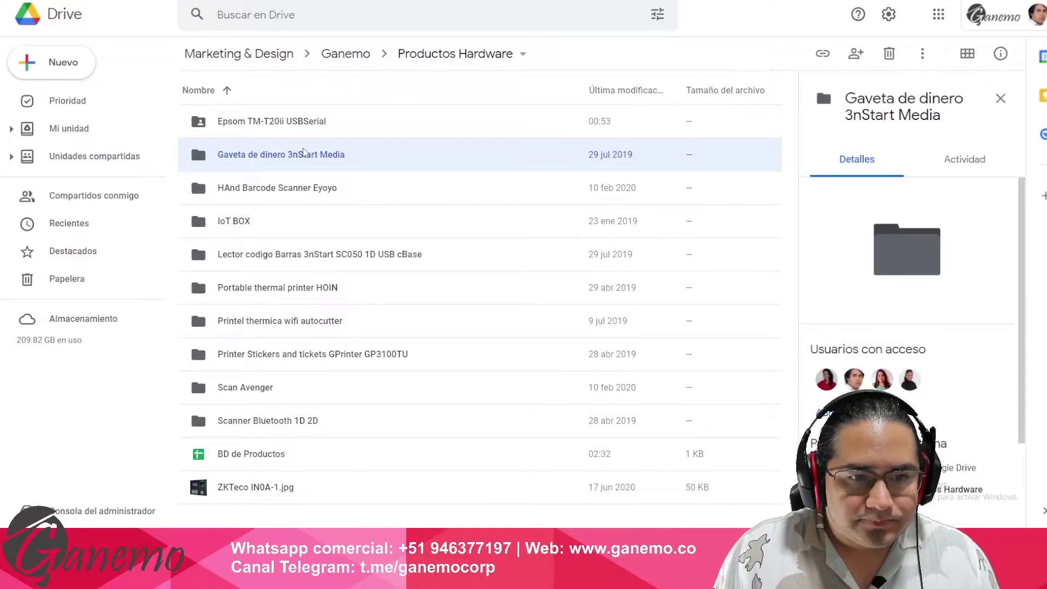
- Share the folder with anyone who has the link as viewer, then open it
right_click(320, 158)
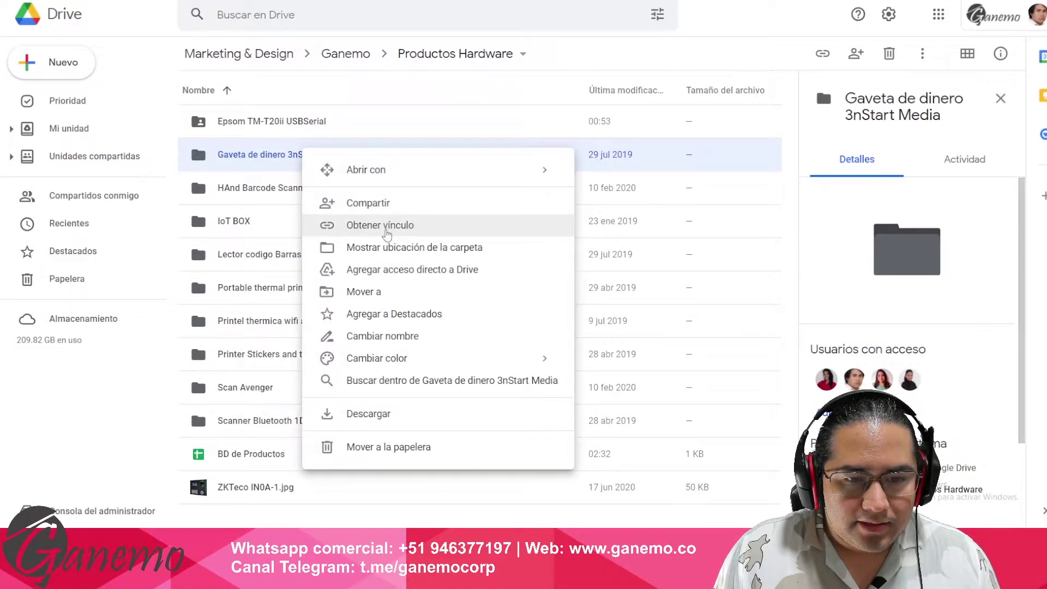
left_click(375, 203)
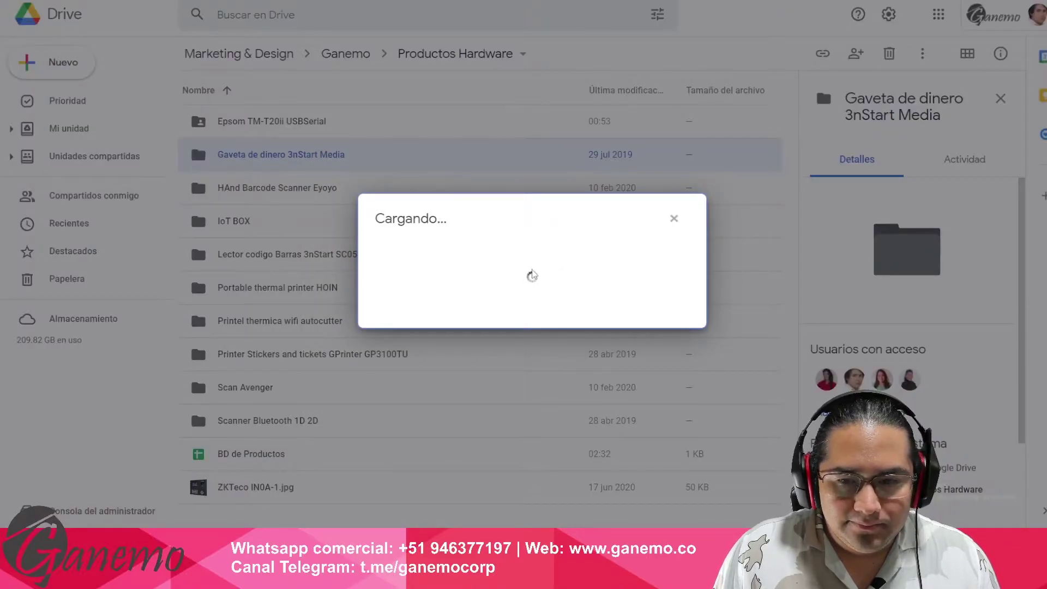
left_click(394, 435)
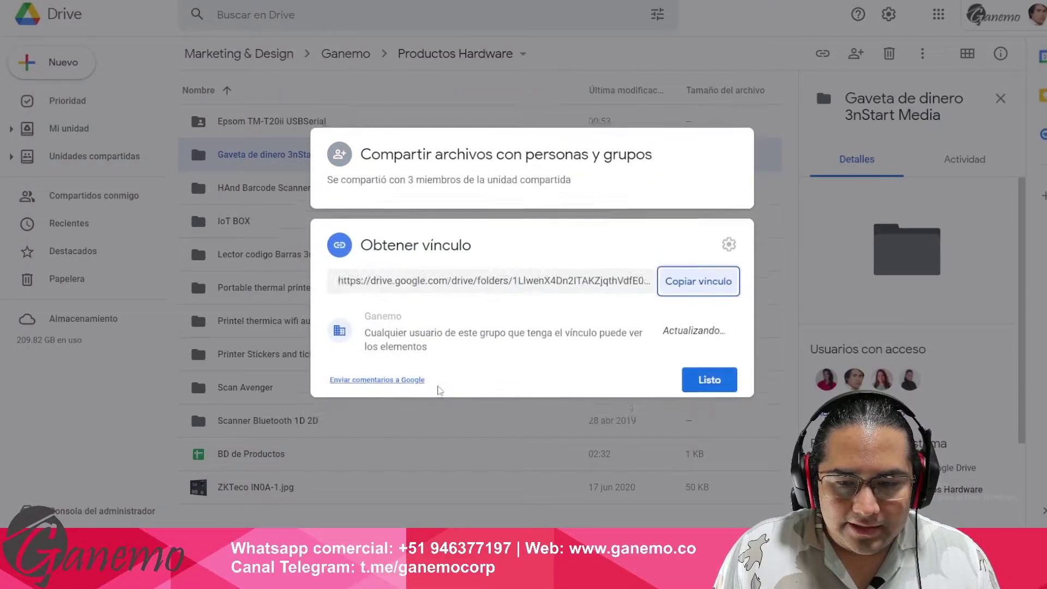
left_click(414, 311)
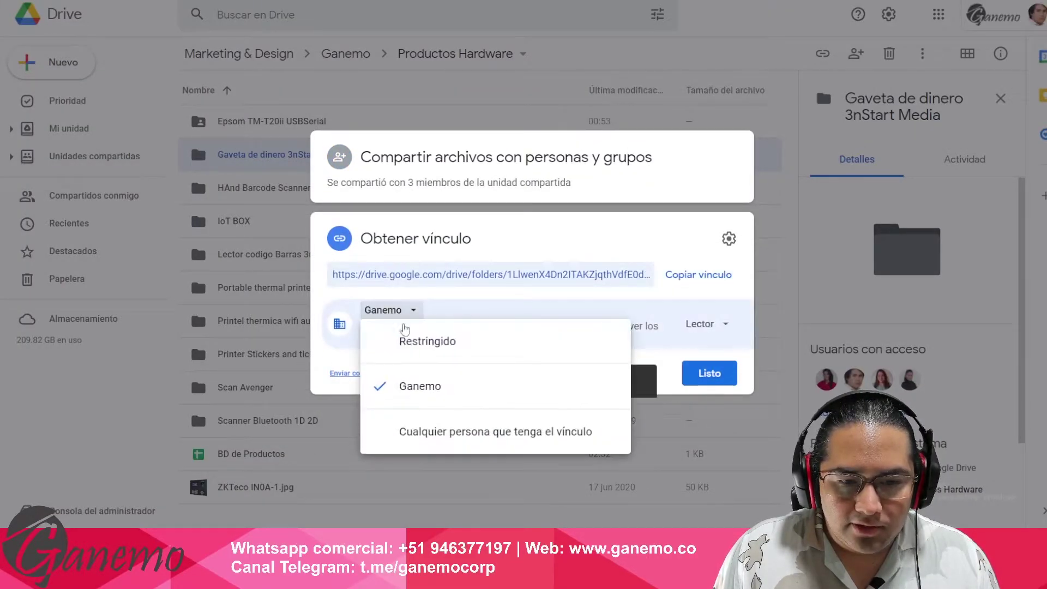
left_click(456, 434)
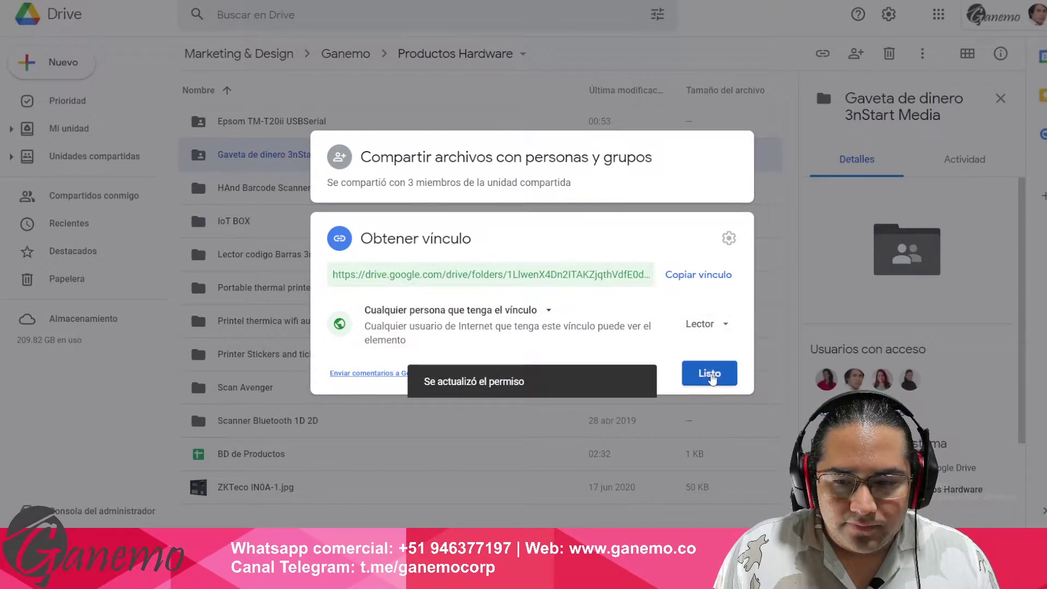
left_click(708, 375)
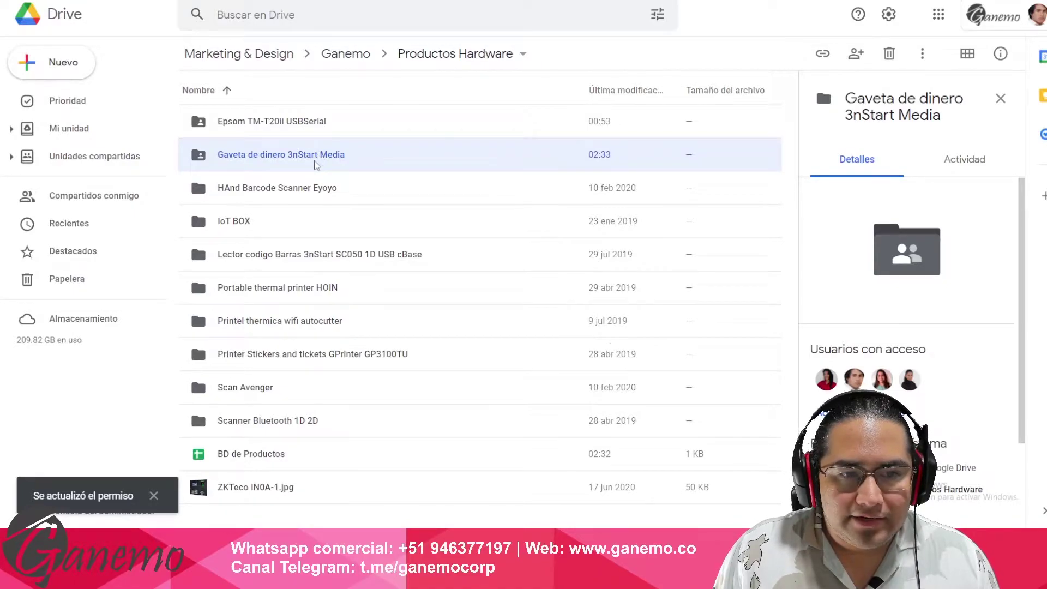
double_click(316, 164)
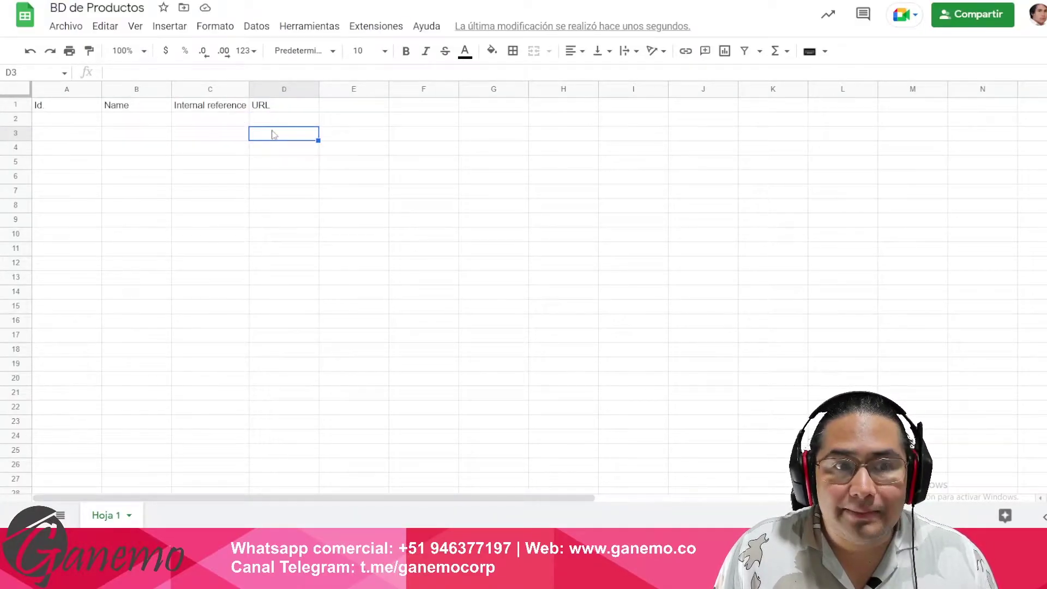
- Enter 'Gaveta de dinero A' in B2, fit column B, and copy it into B3
left_click(169, 123)
type("Gaveta de dinero ")
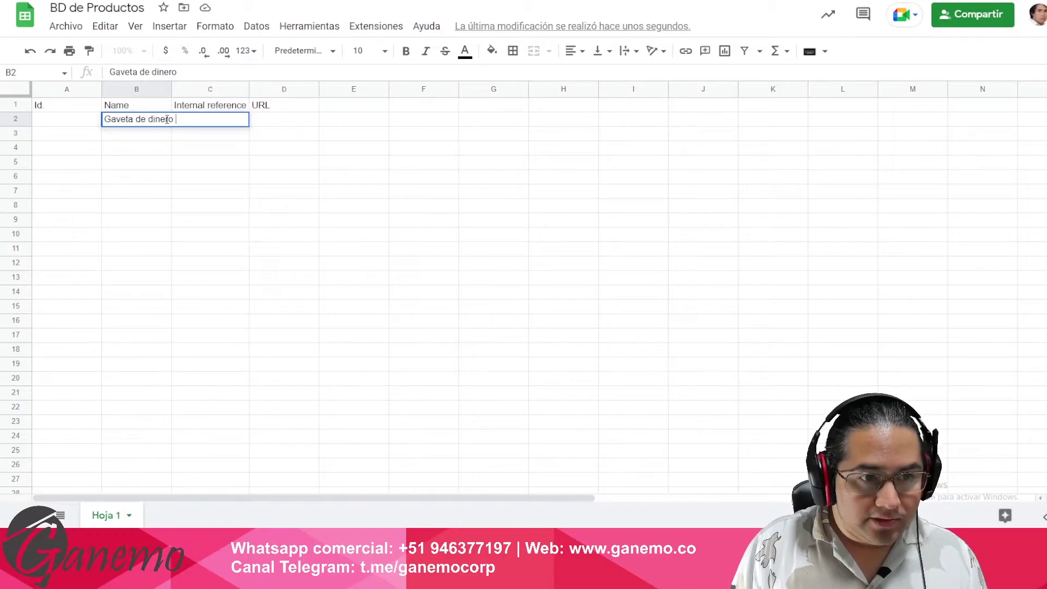
type("A")
key("Return")
double_click(170, 89)
key("Up")
key("ctrl+c")
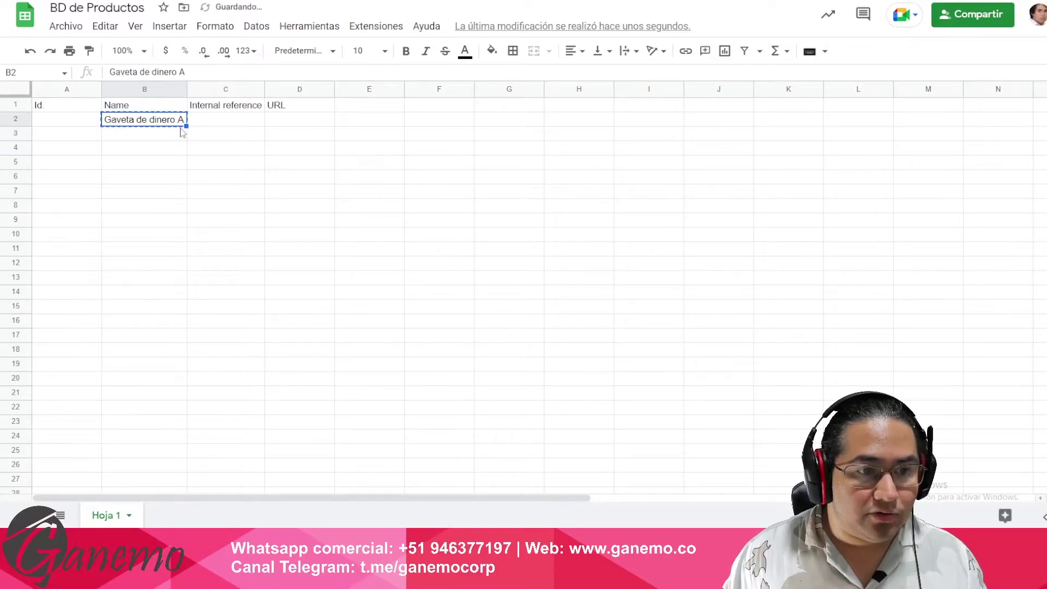
key("Down")
key("ctrl+v")
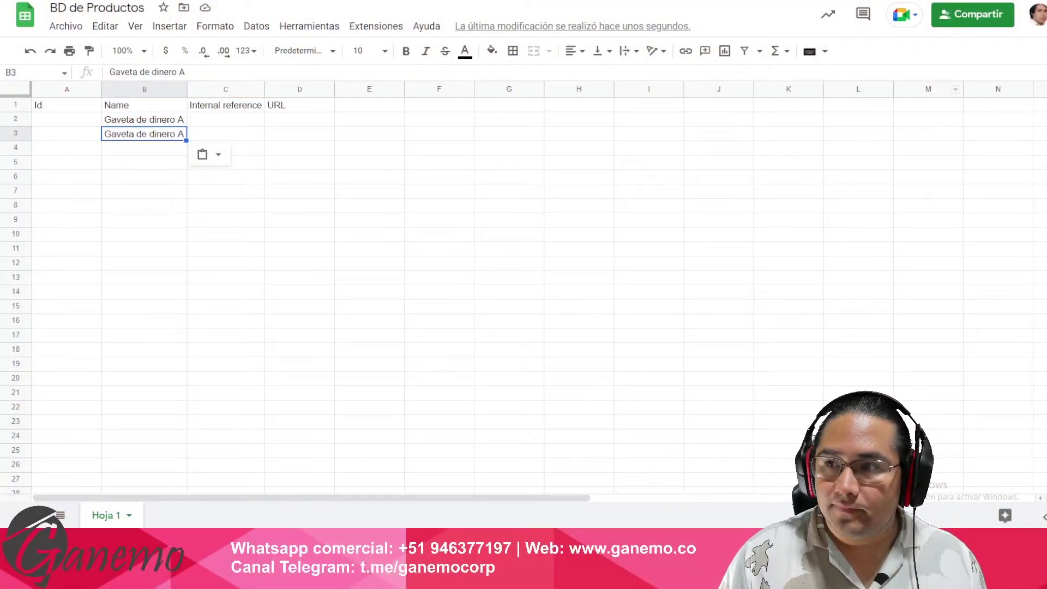
- Change B3 to 'Gaveta de dinero B' and enlarge the page zoom
key("alt+f")
left_click(1018, 85)
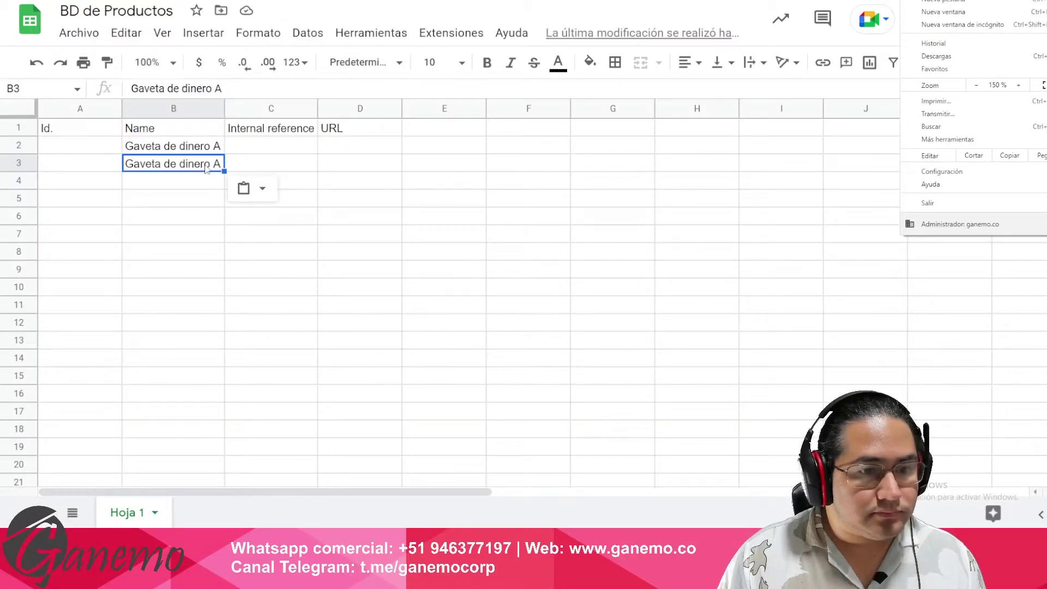
double_click(205, 168)
left_click_drag(213, 163, 228, 169)
type("B")
left_click(553, 259)
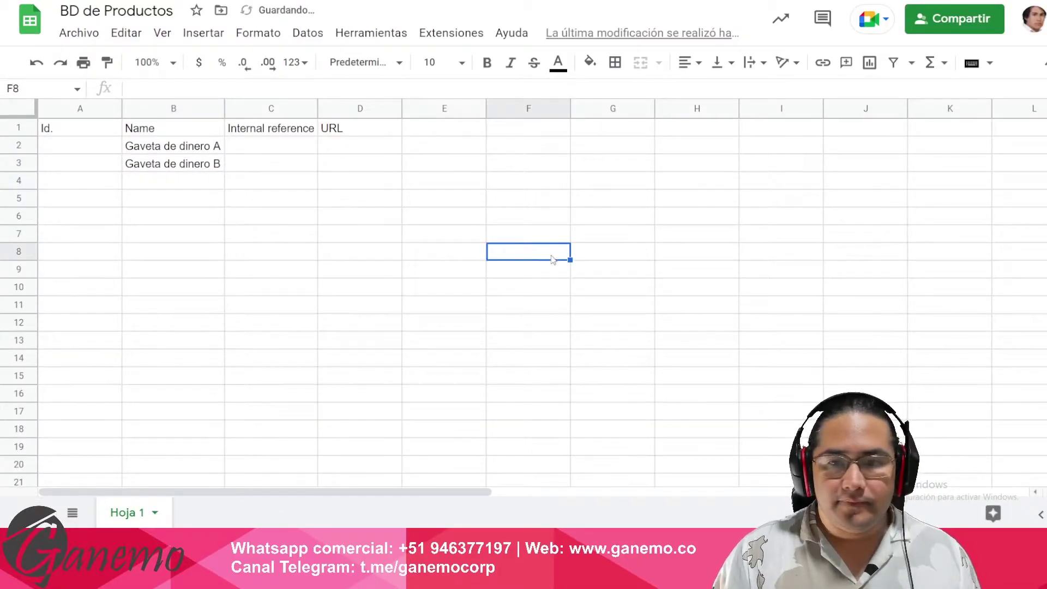
key("alt+f")
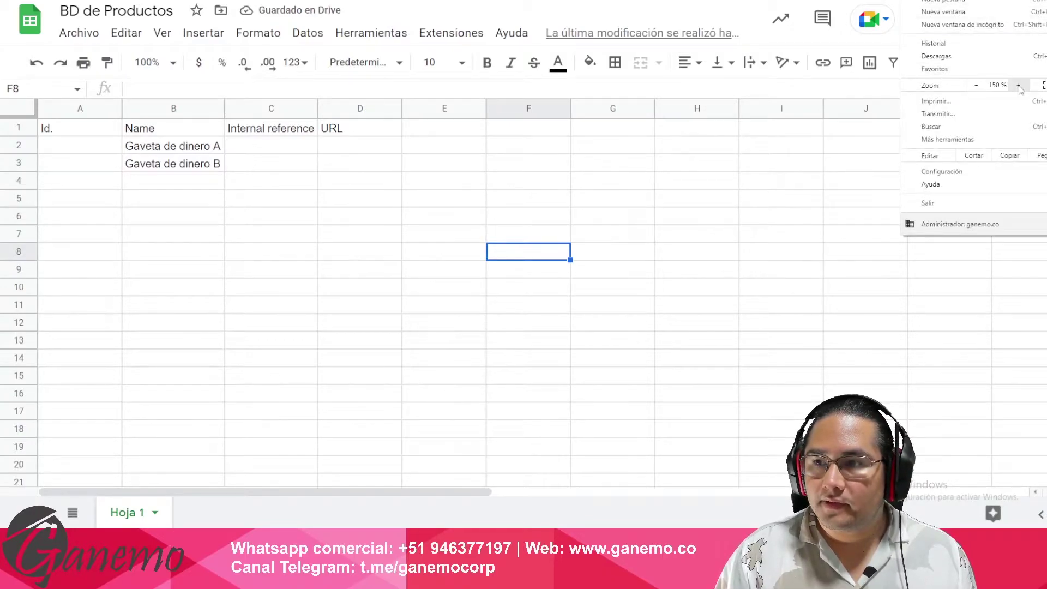
left_click(1015, 86)
left_click(357, 242)
- Enter internal references 1234 in C2 and 1256 in C3
left_click(323, 171)
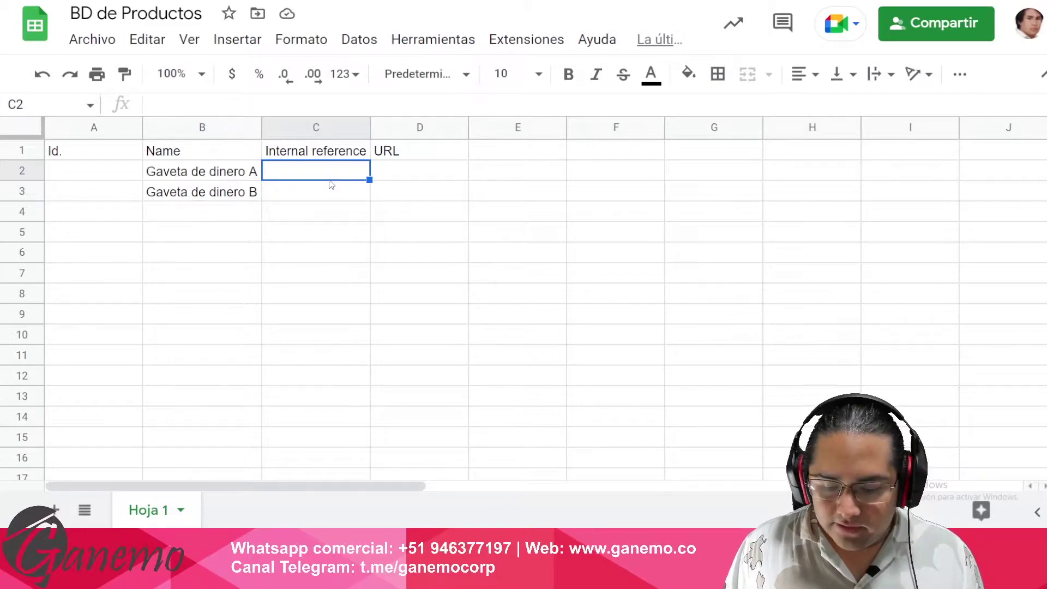
type("12")
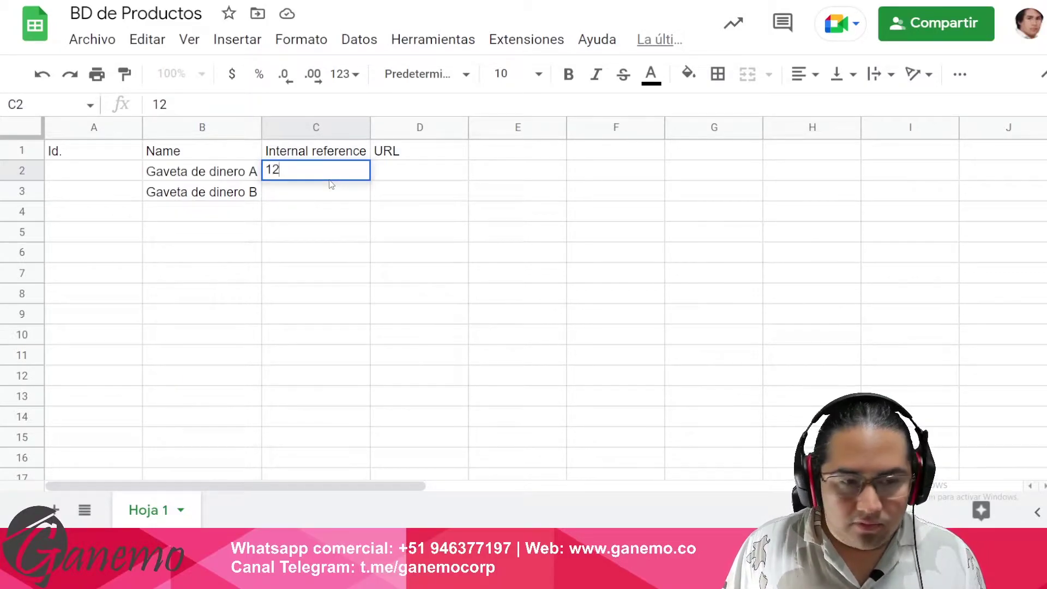
type("34")
key("Return")
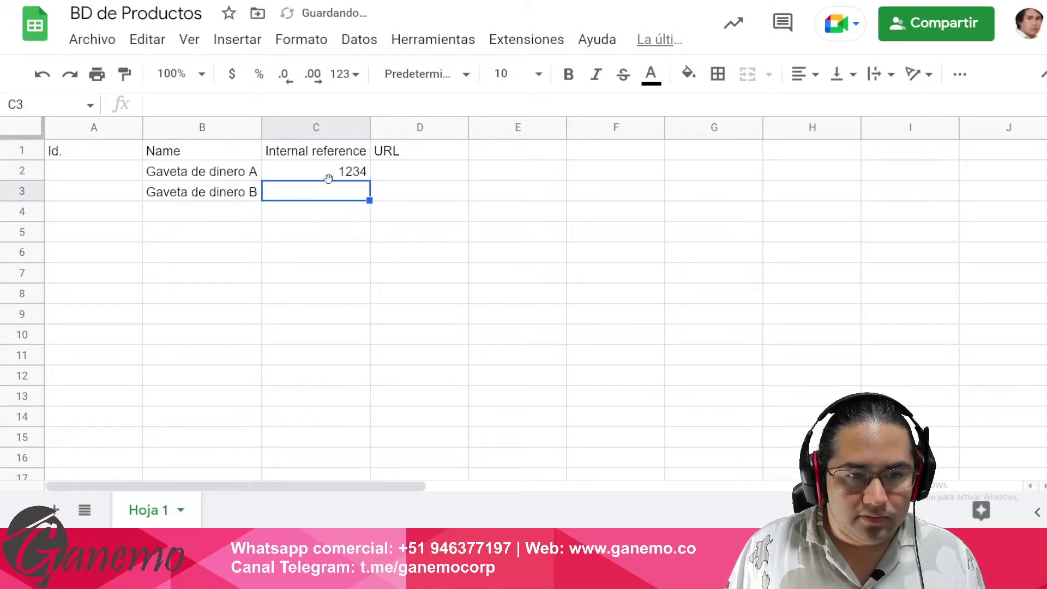
type("1256")
key("Return")
key("Up")
key("Up")
key("Right")
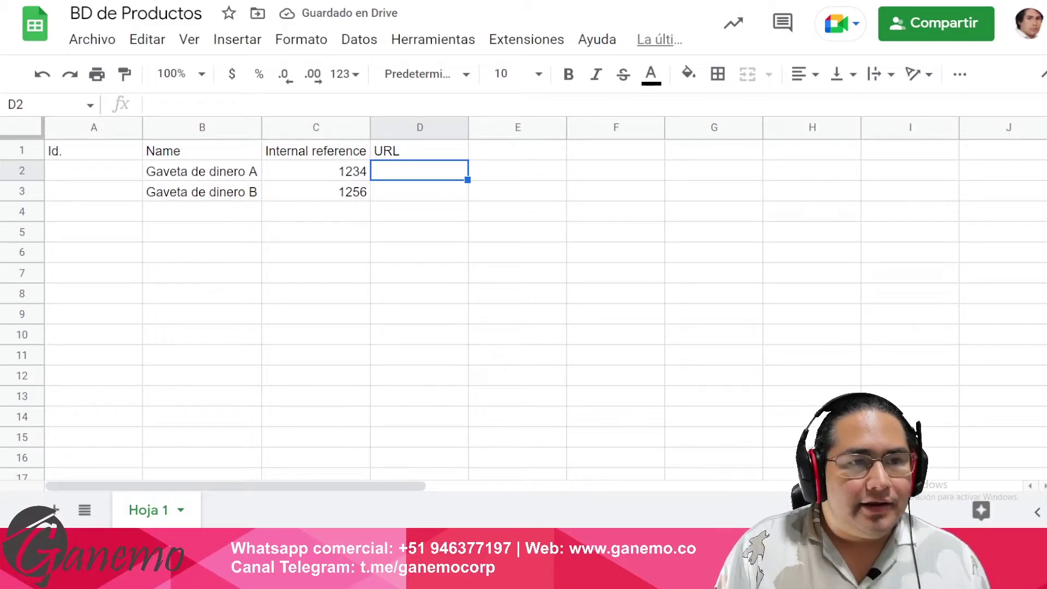
key("ctrl+Tab")
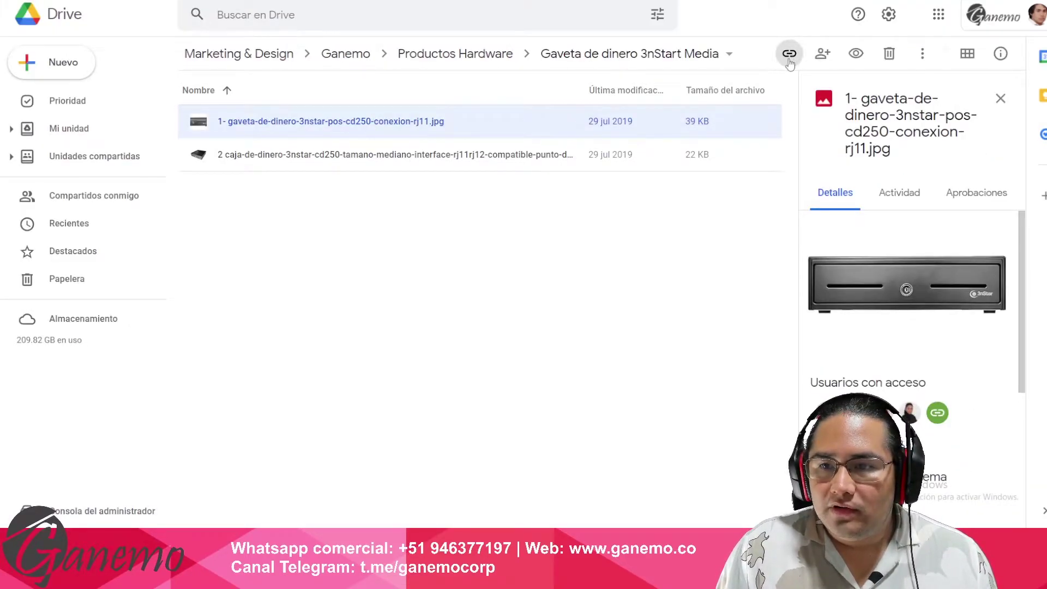
- Copy the first cash drawer image's Drive share link and paste it into D2
right_click(429, 124)
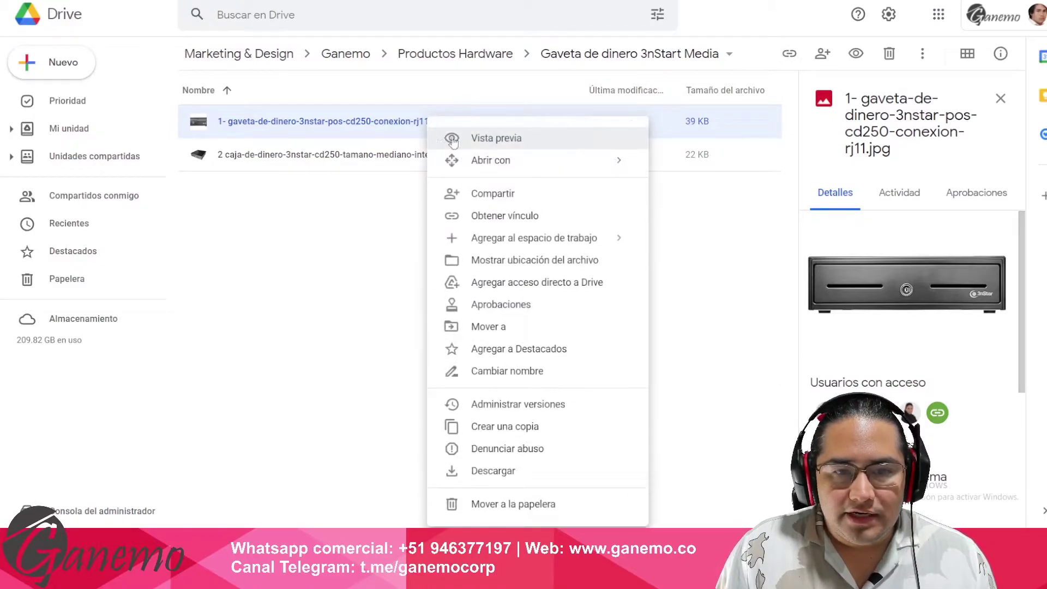
left_click(510, 214)
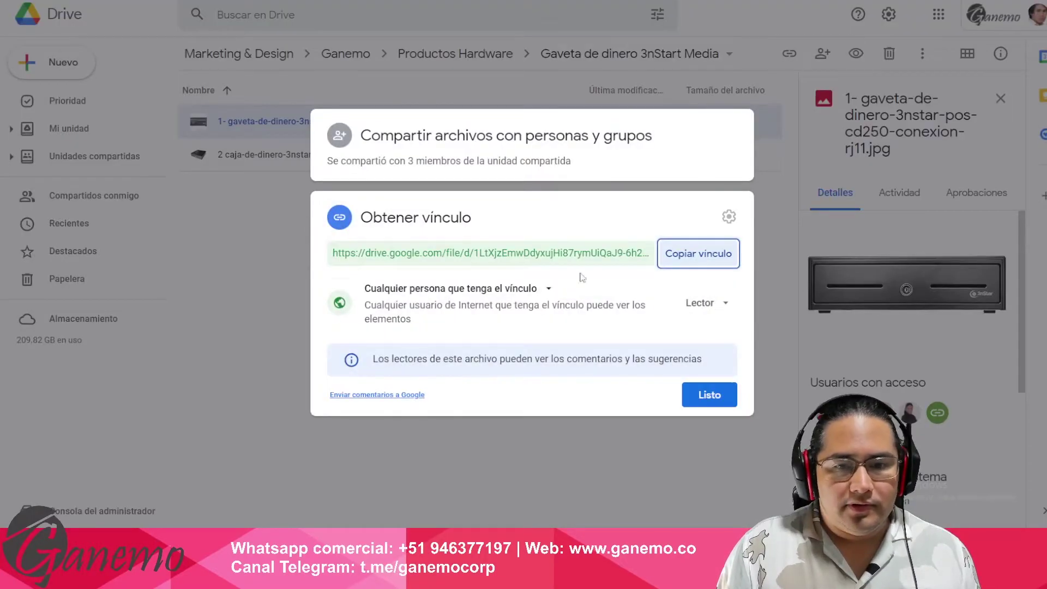
left_click(699, 254)
key("alt+Tab")
double_click(423, 177)
key("ctrl+v")
key("Return")
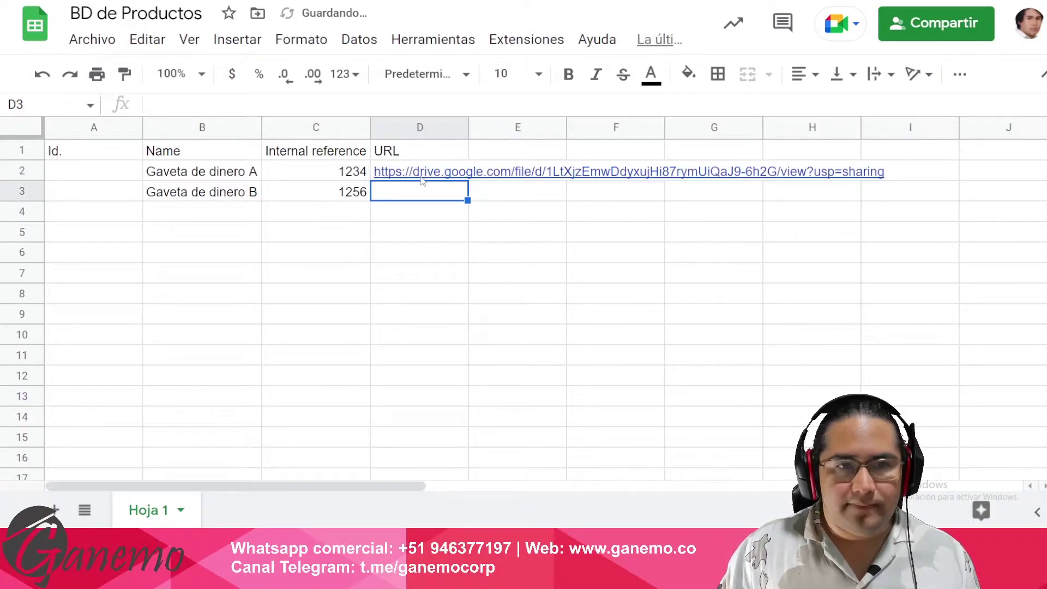
- Copy the second cash drawer image's share link and paste it into D3
key("alt+Tab")
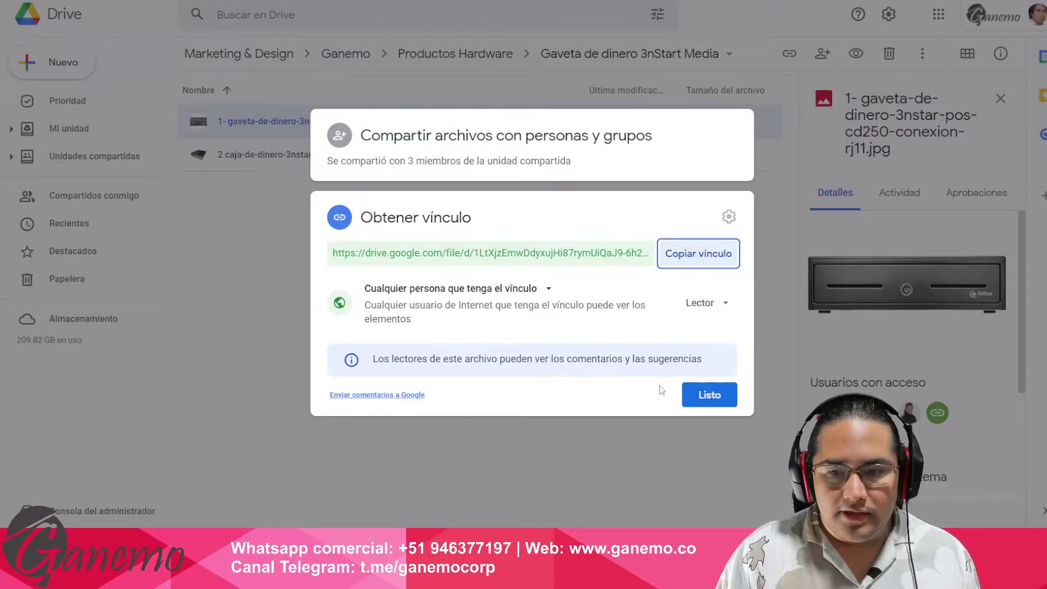
left_click(709, 395)
left_click(290, 156)
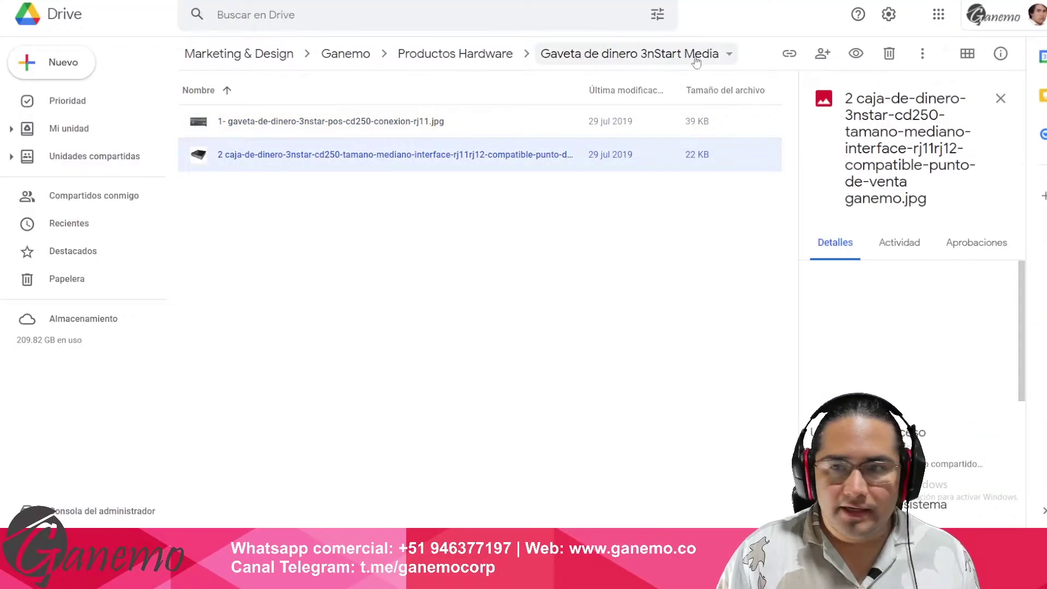
left_click(784, 59)
left_click(697, 252)
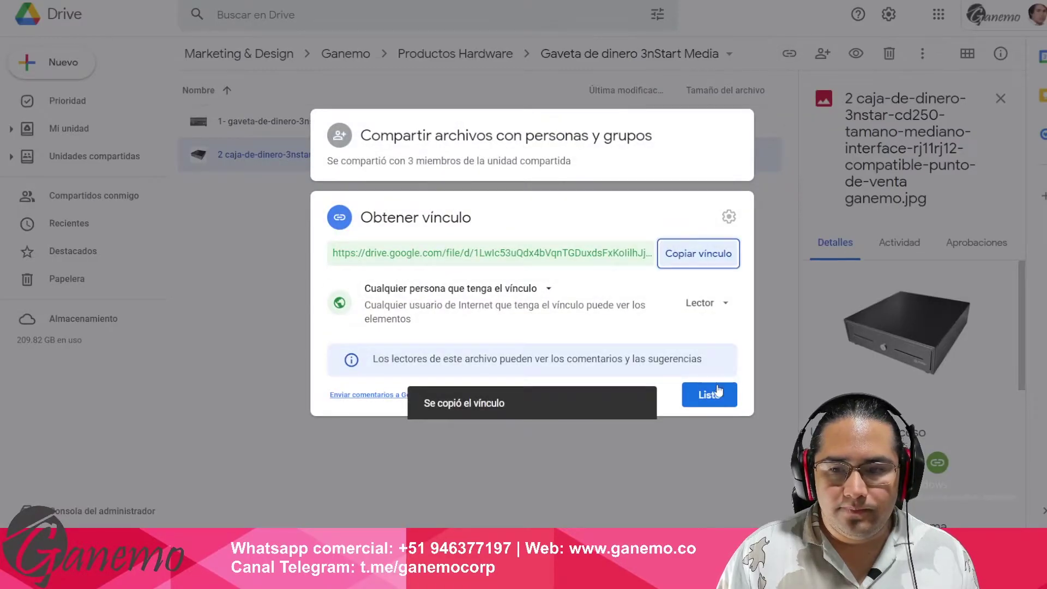
left_click(704, 394)
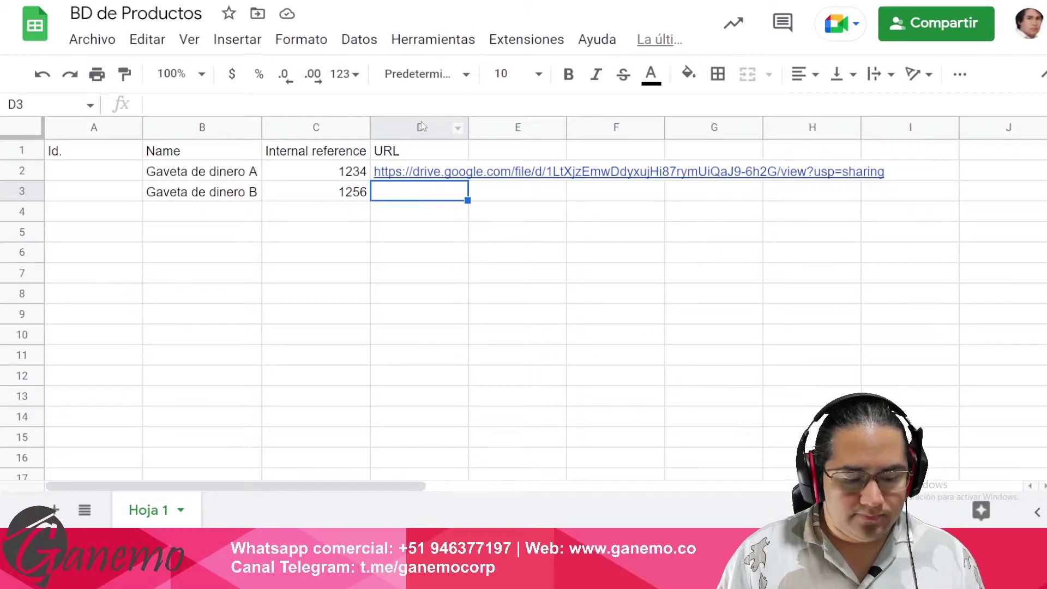
key("ctrl+v")
key("Return")
key("Up")
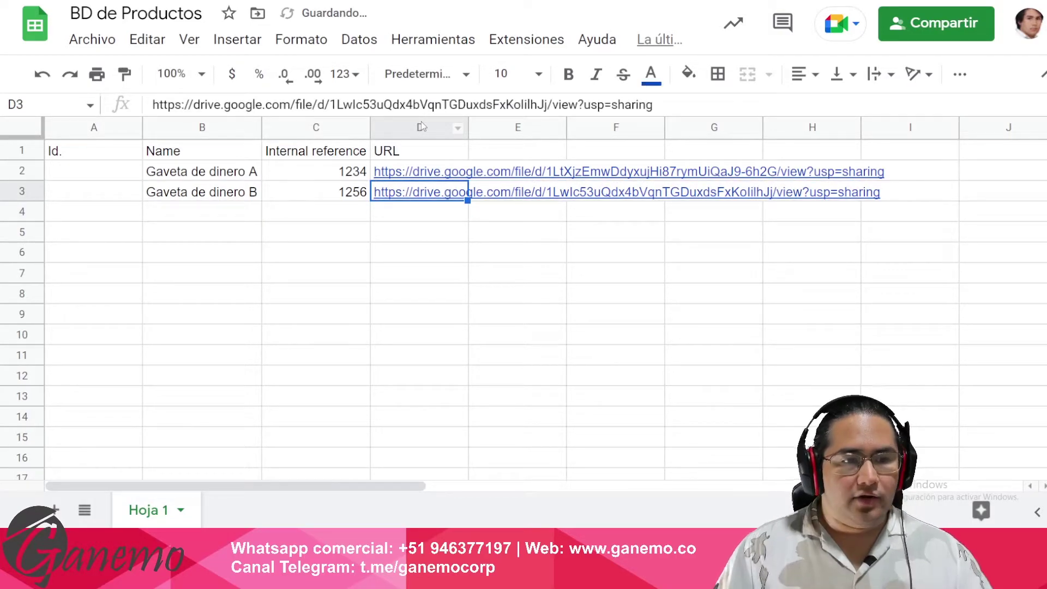
- Copy Gaveta de dinero A's Drive link from the D2 link preview
left_click(240, 173)
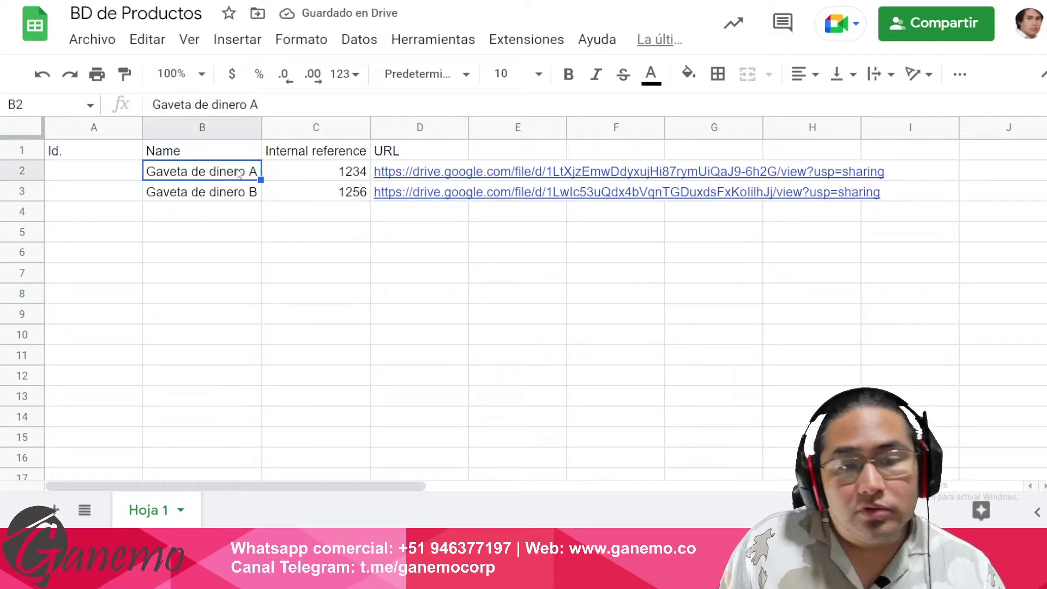
left_click(337, 174)
mouse_move(417, 175)
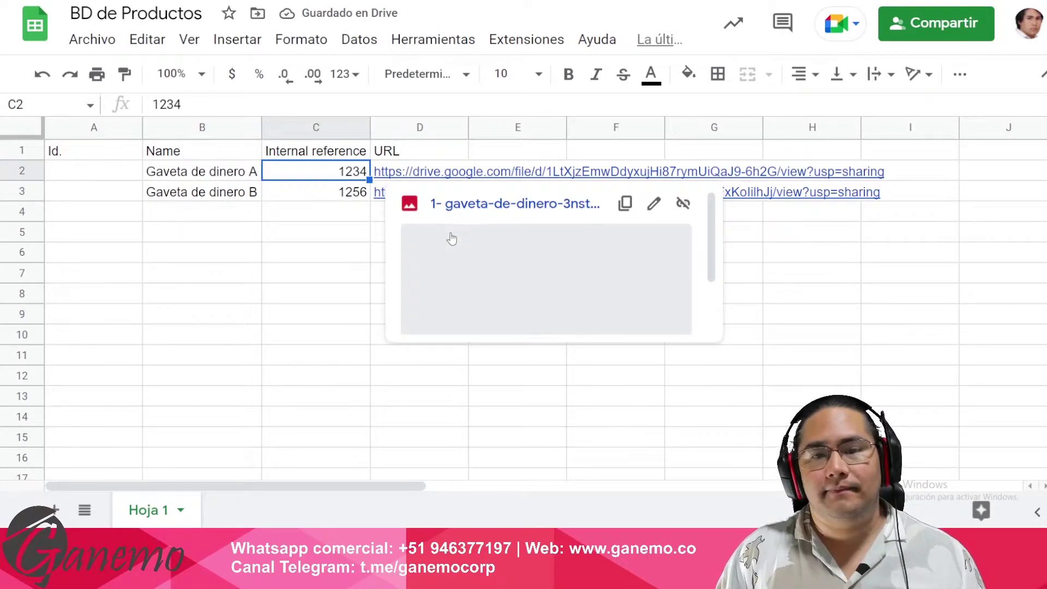
left_click(293, 299)
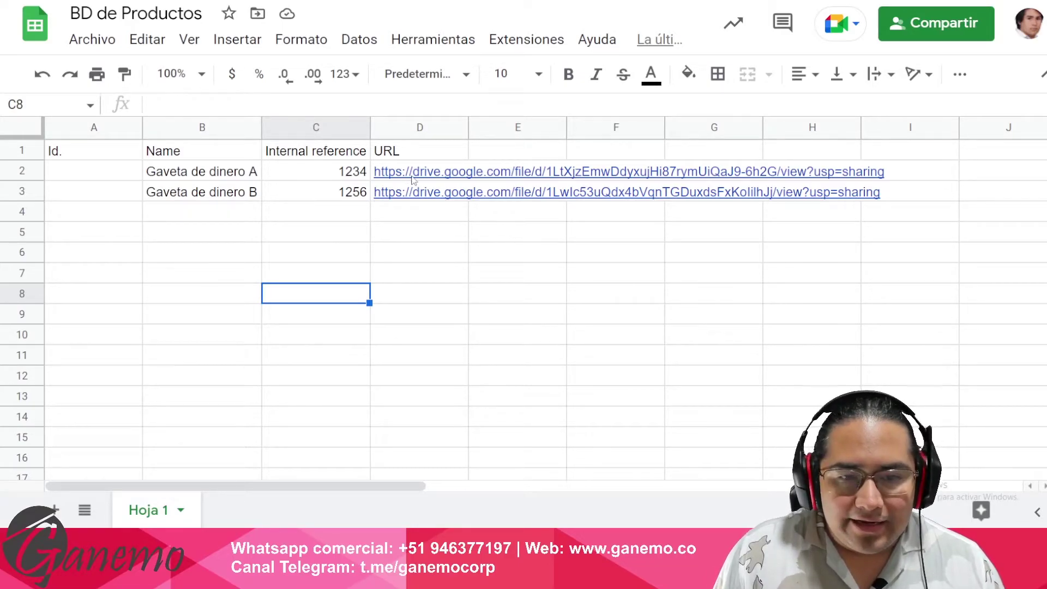
mouse_move(416, 177)
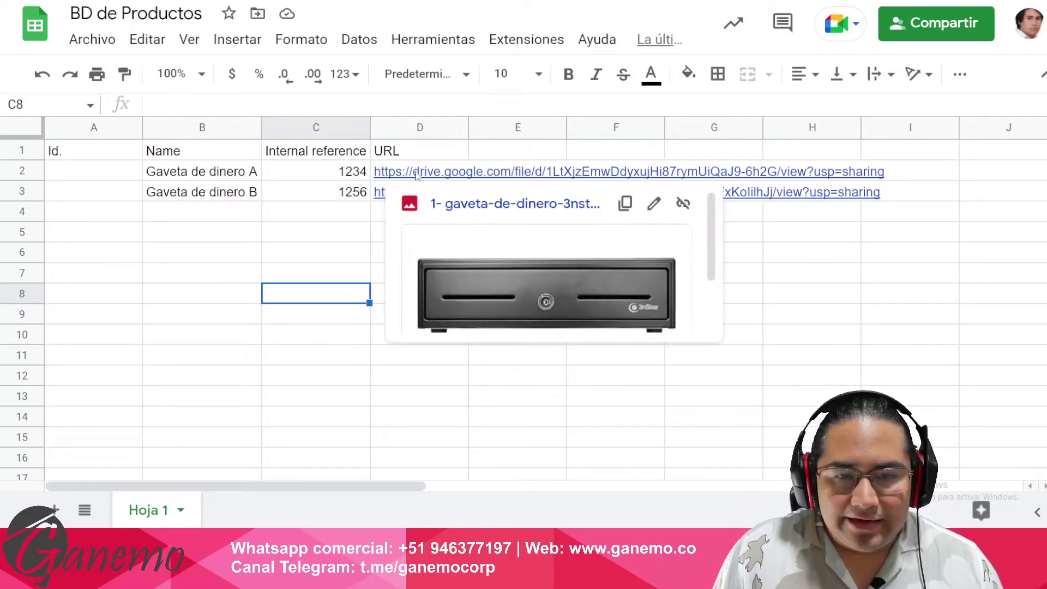
left_click(349, 174)
left_click(417, 180)
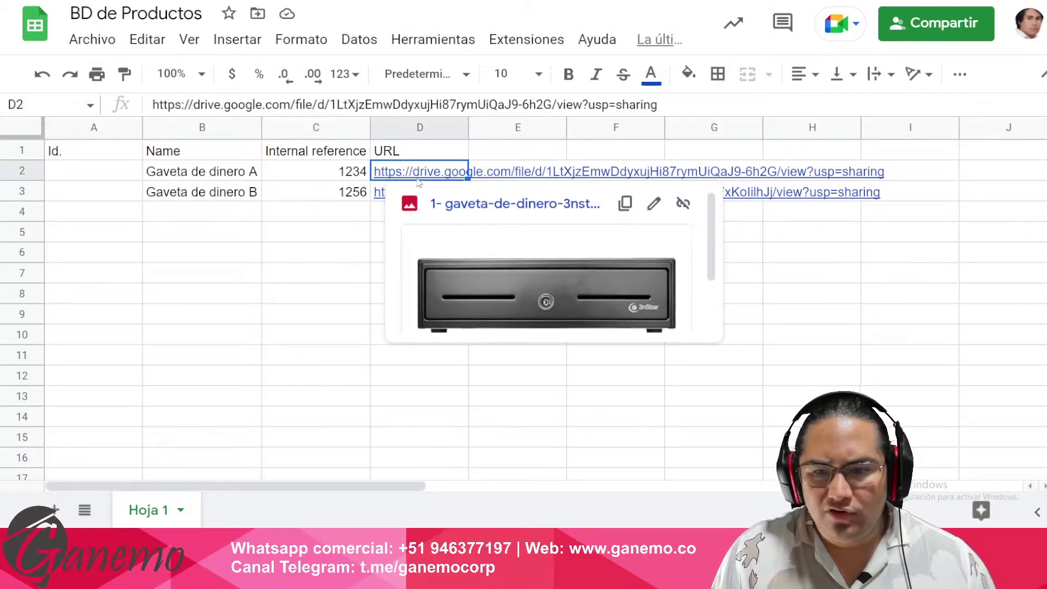
left_click(625, 204)
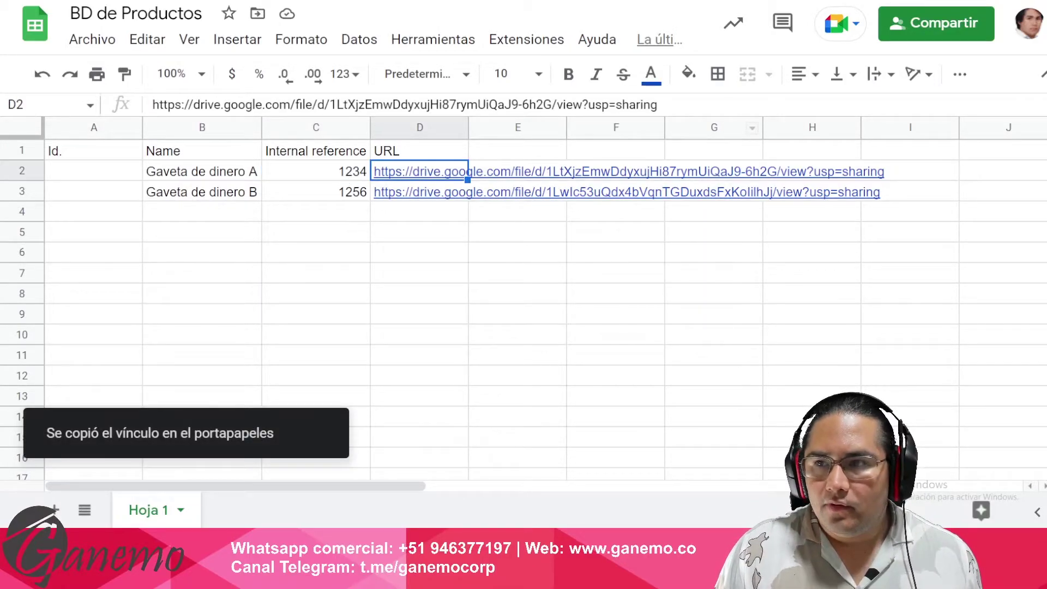
- Load Gaveta de dinero A's Drive link in a new tab and check the 'Abrir con' list
key("ctrl+t")
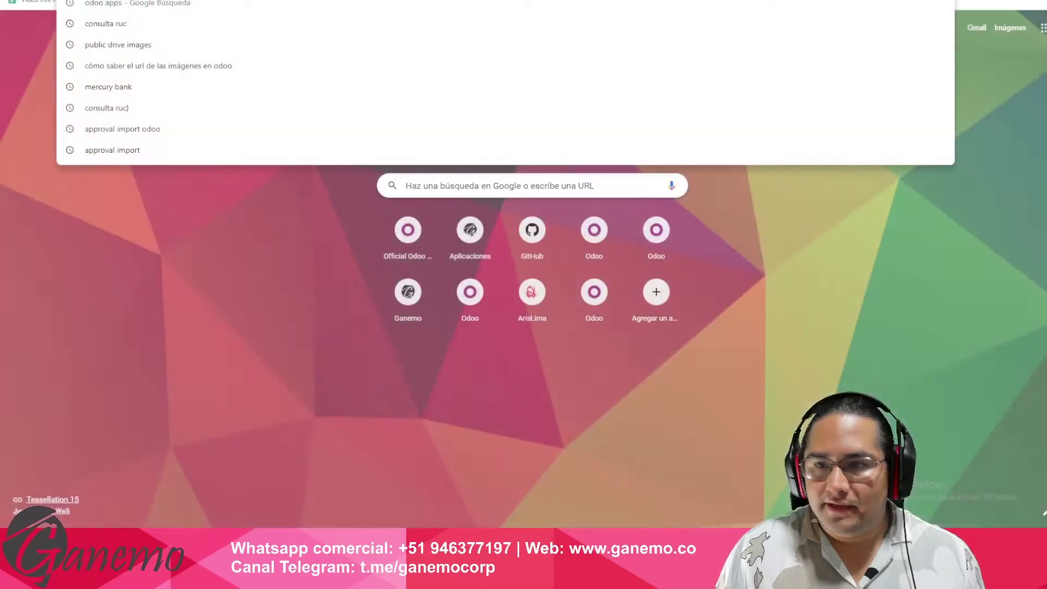
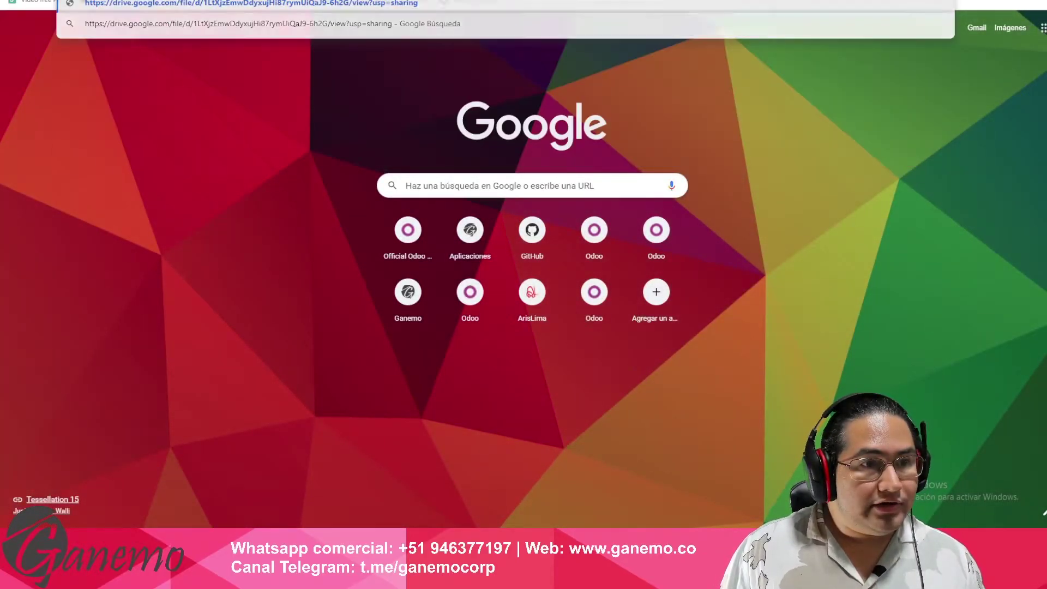
key("Return")
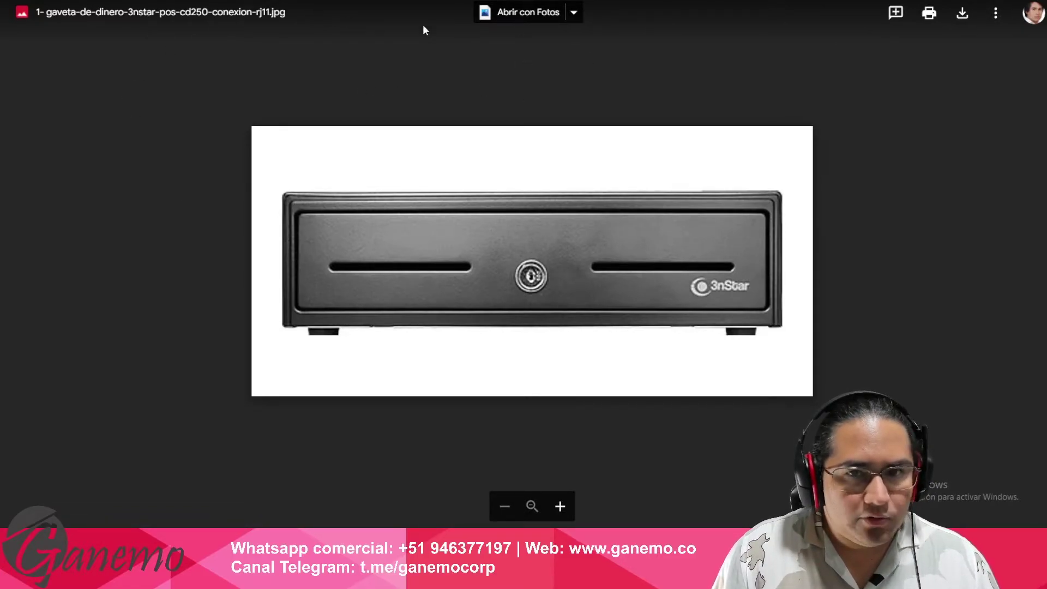
left_click(573, 12)
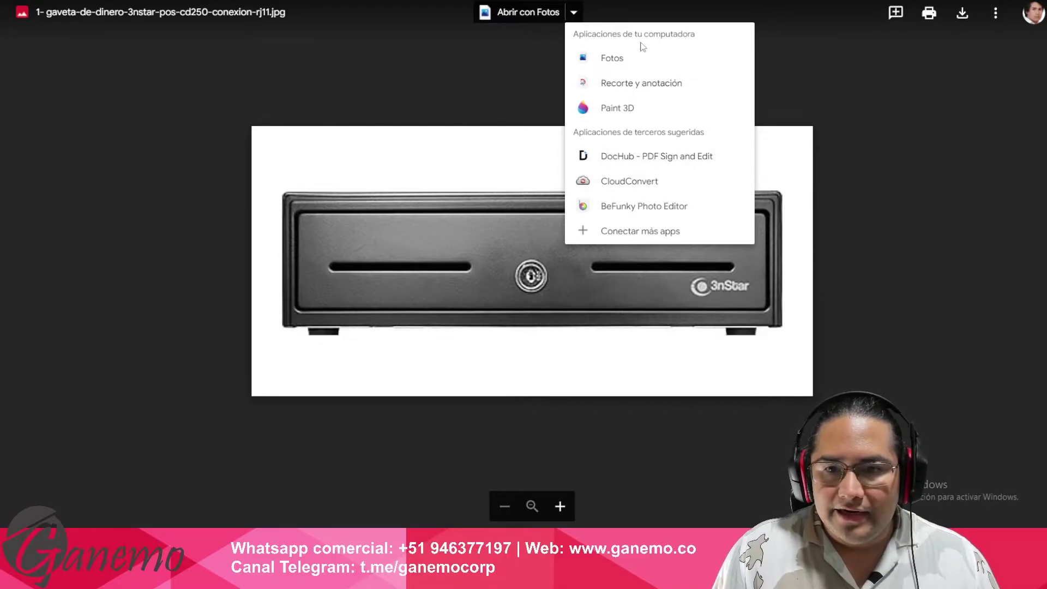
left_click(574, 12)
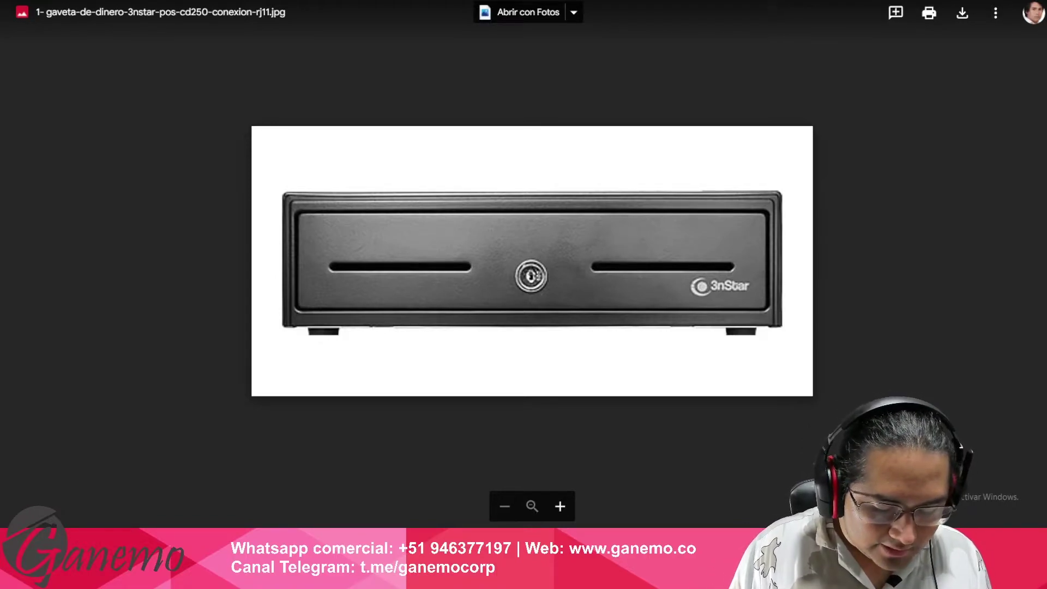
- Search for public Drive images and open the Stack Overflow answer
key("ctrl+l")
type("public")
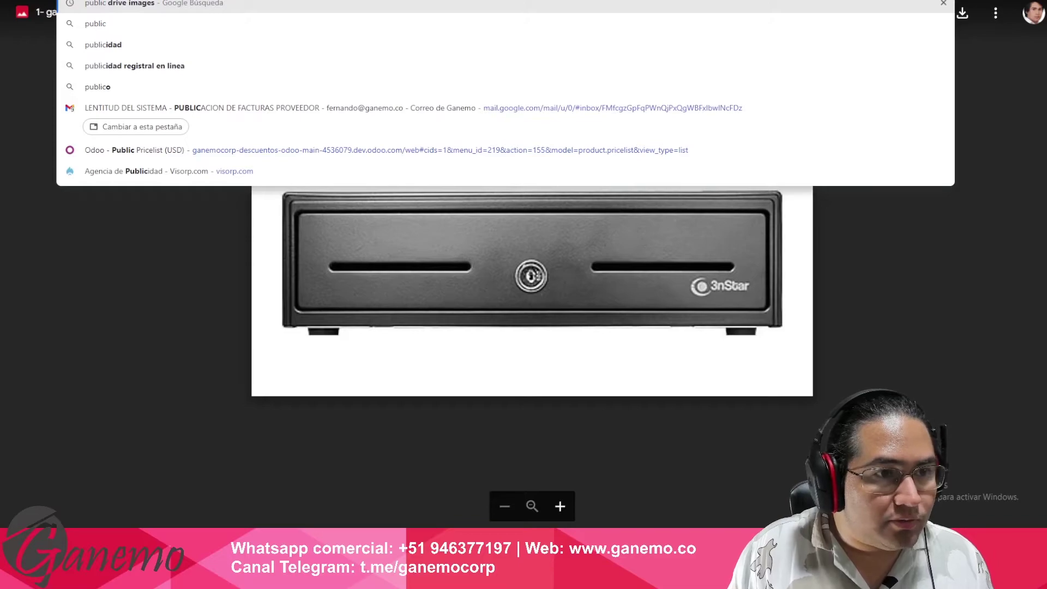
key("Return")
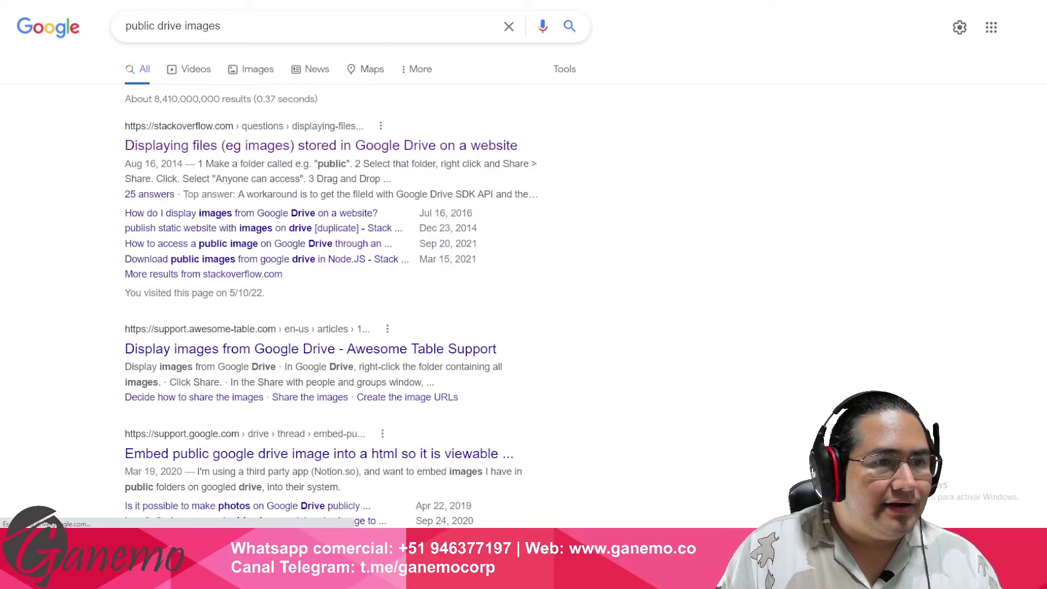
triple_click(234, 26)
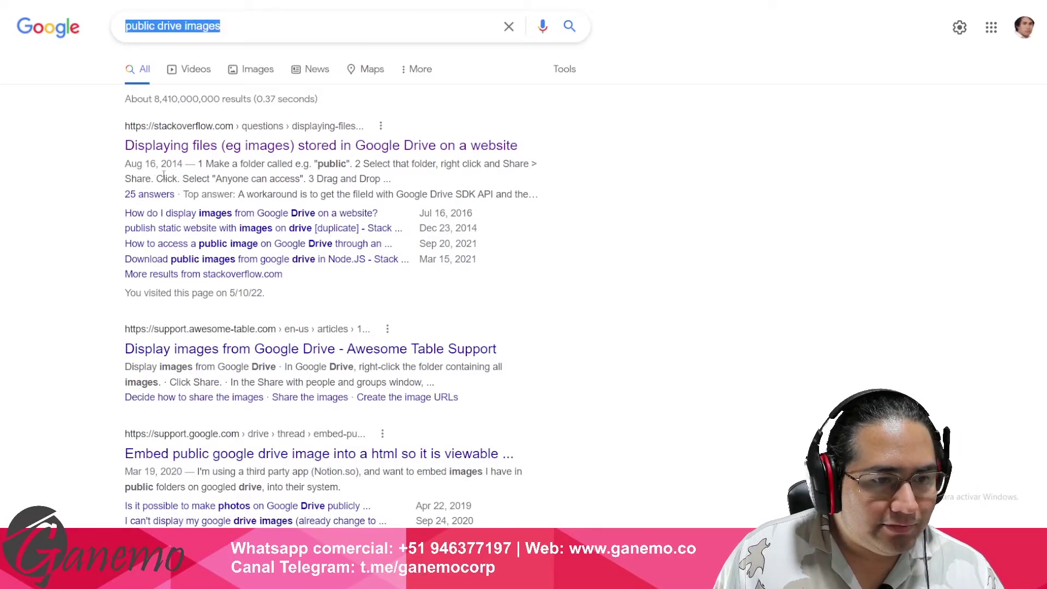
left_click(191, 173)
left_click(194, 146)
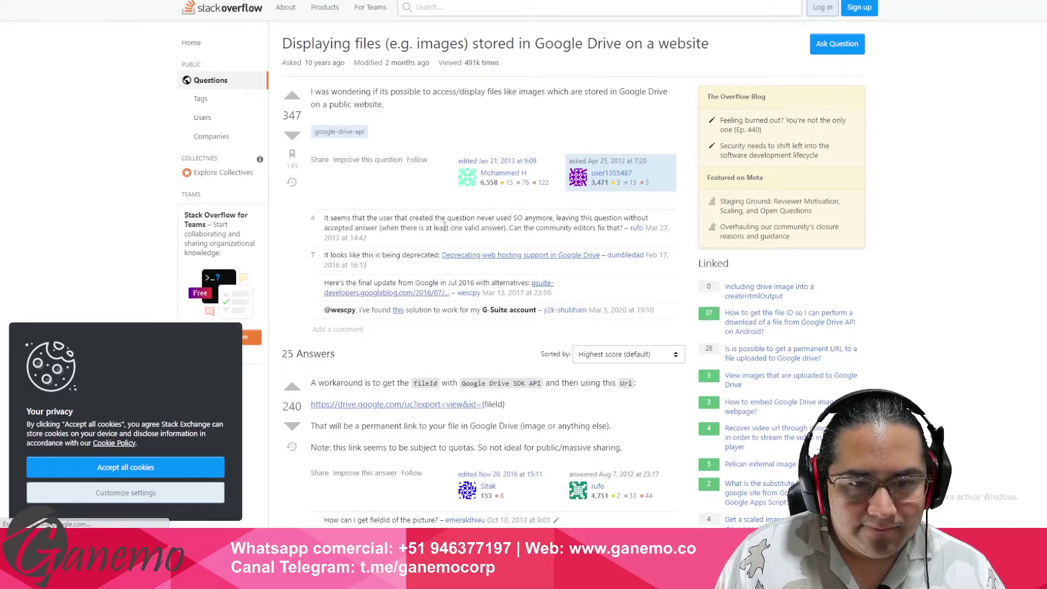
- Select the drive.google.com/uc?id= link format in the answer and return to the sheet
scroll(447, 218, "down", 3)
scroll(463, 218, "down", 2)
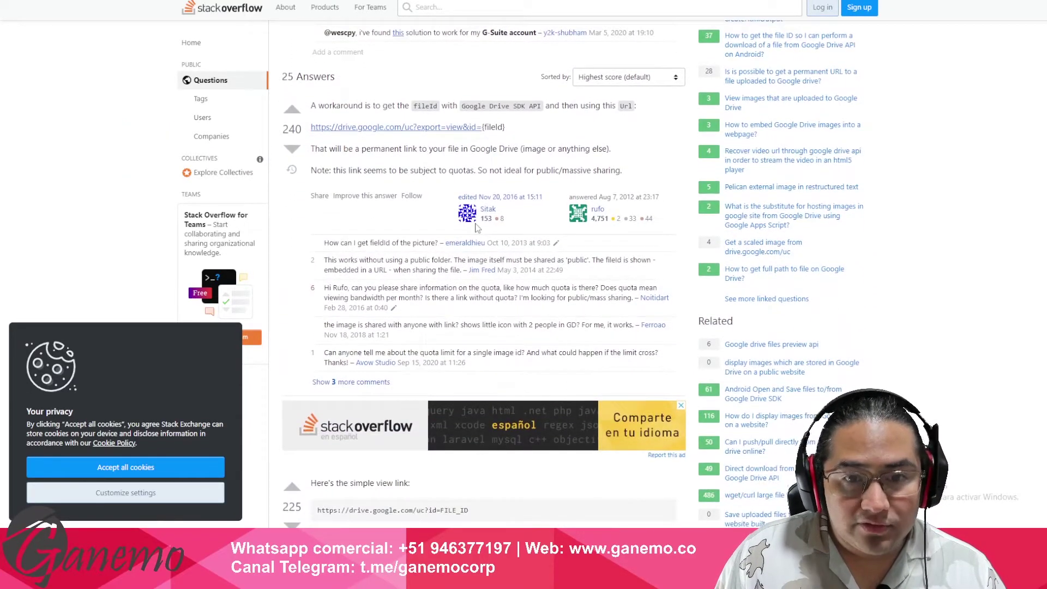
scroll(445, 229, "down", 3)
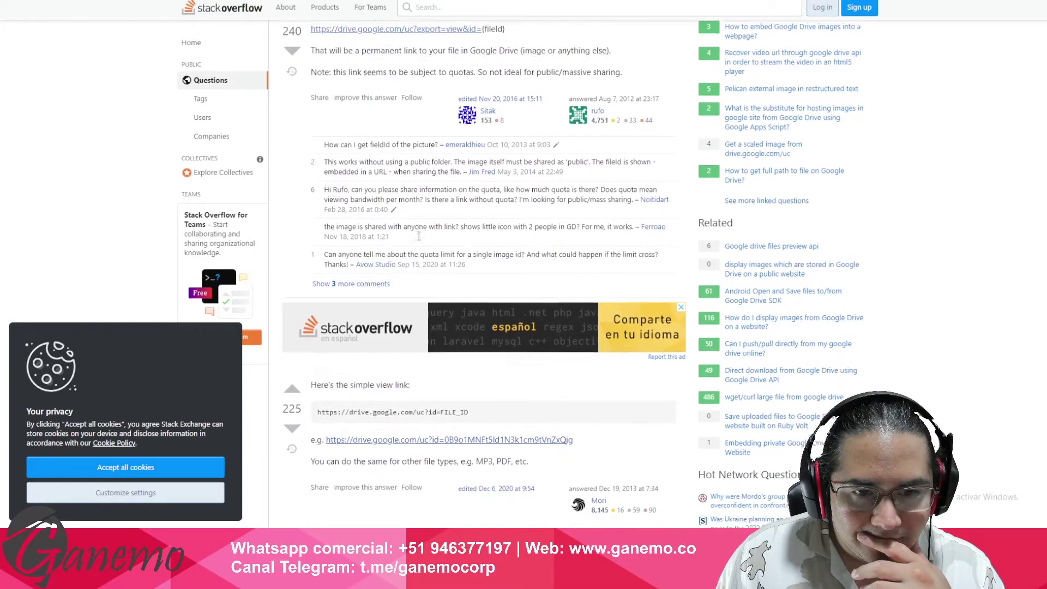
scroll(427, 215, "down", 3)
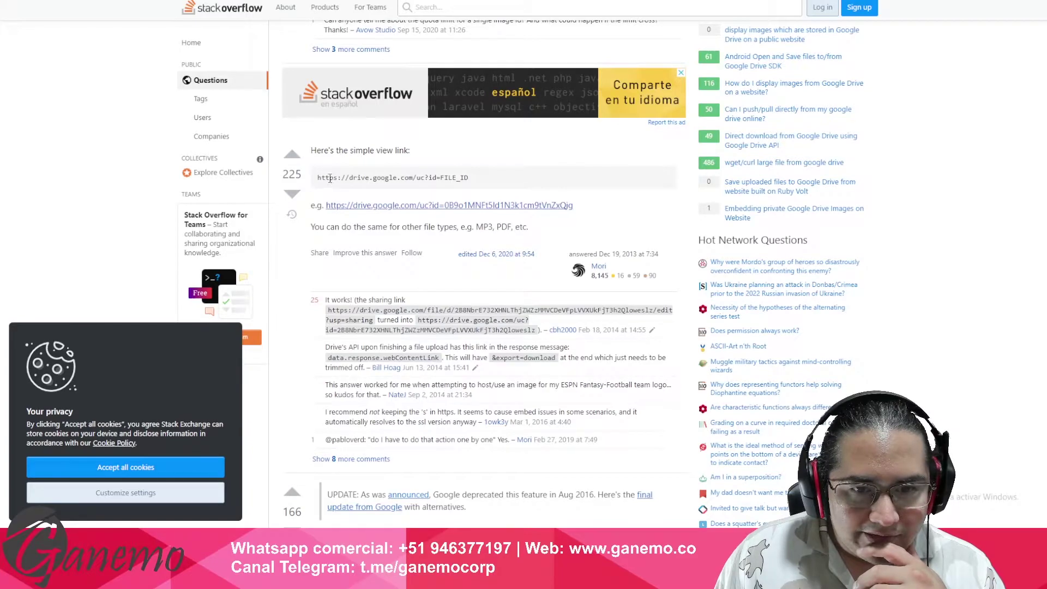
left_click_drag(318, 178, 437, 176)
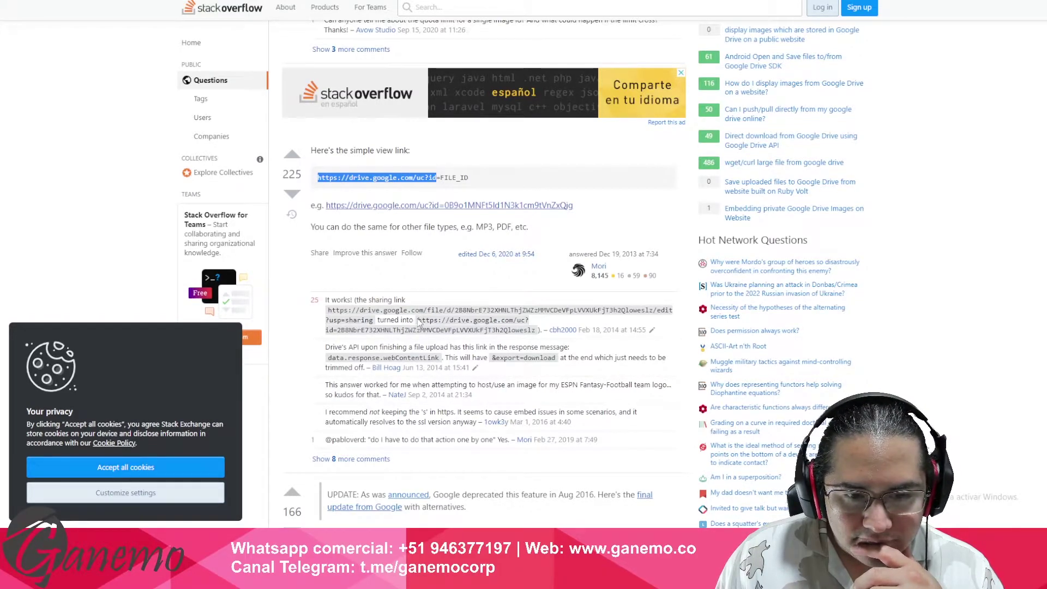
left_click_drag(420, 321, 337, 330)
key("alt+Tab")
left_click(519, 156)
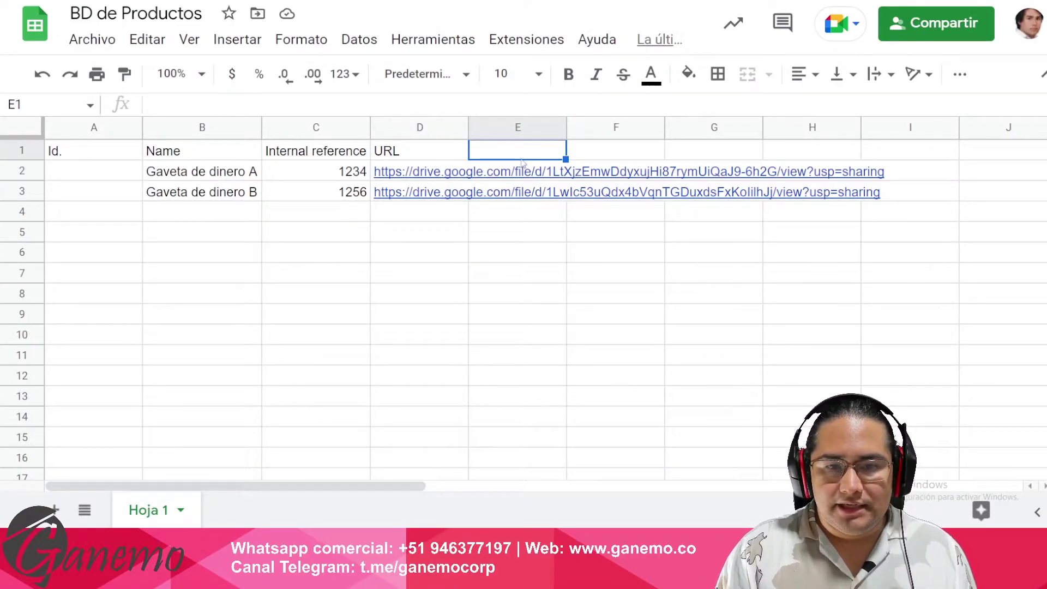
double_click(429, 252)
type("https://drive.google.com/uc?id=")
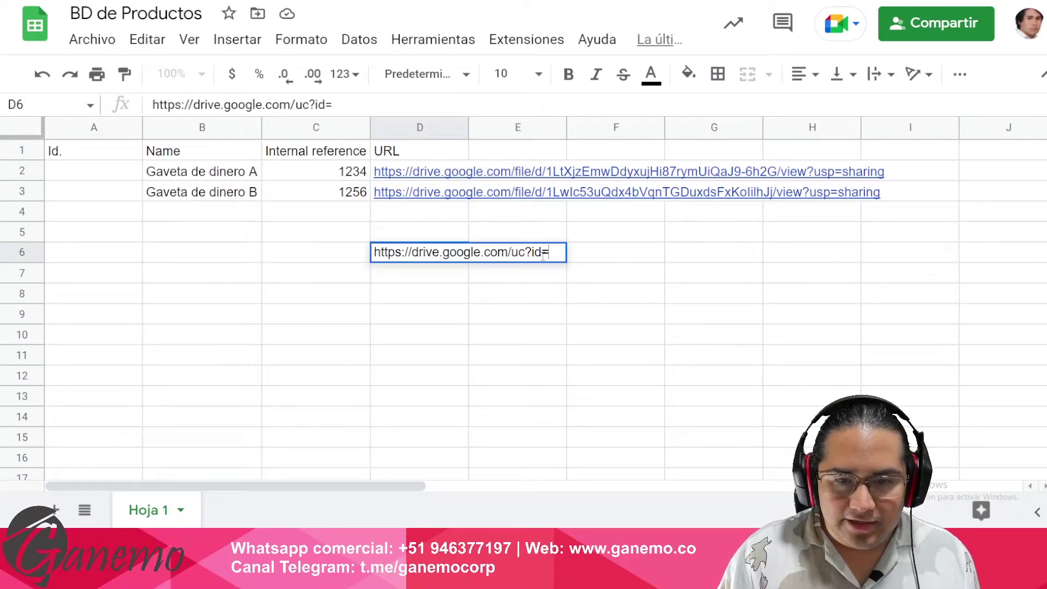
key("Escape")
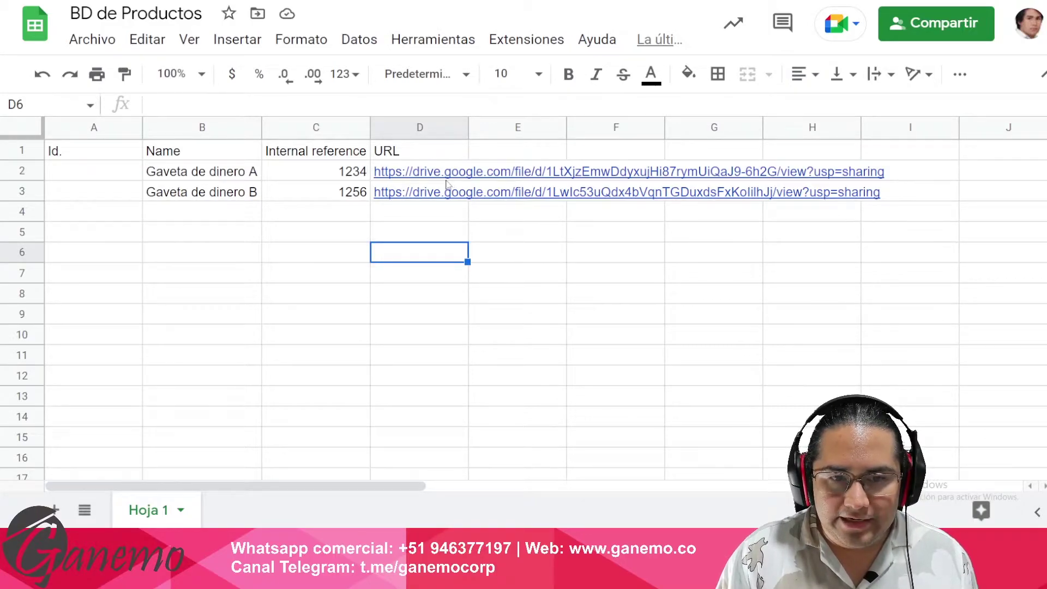
double_click(440, 252)
type("https://drive.google.com/uc?id=")
key("Return")
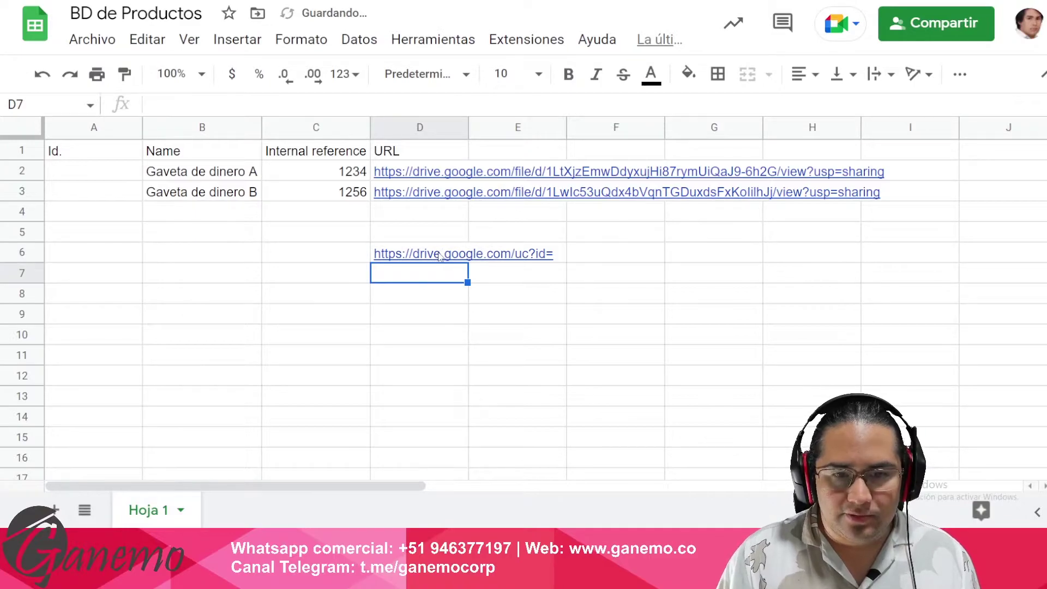
- Append the file ID from D2's Drive link to D6 and check its image preview
left_click(435, 169)
double_click(545, 171)
left_click_drag(542, 171, 767, 168)
key("ctrl+c")
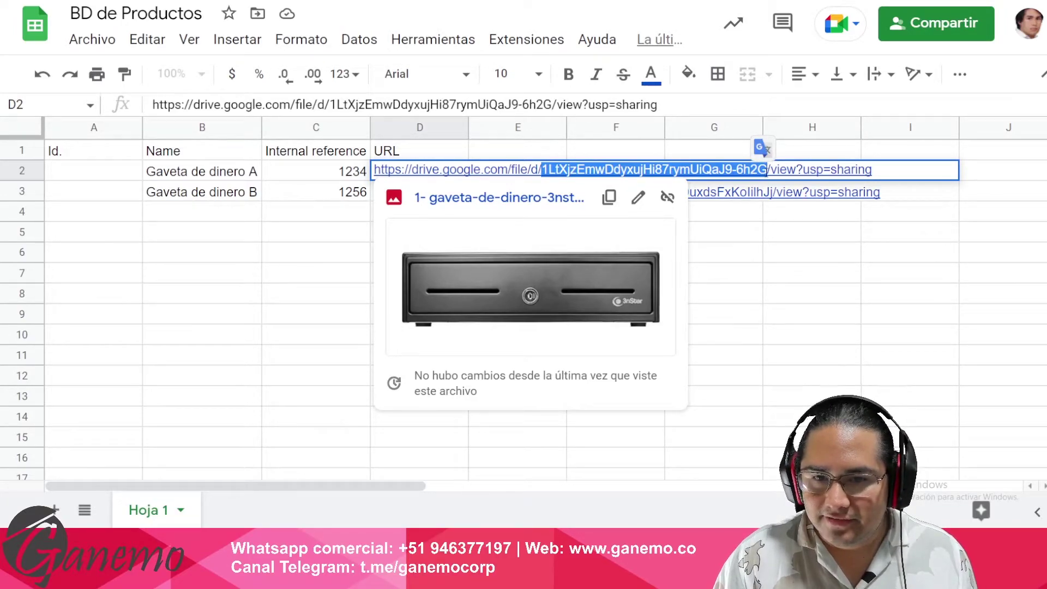
key("Escape")
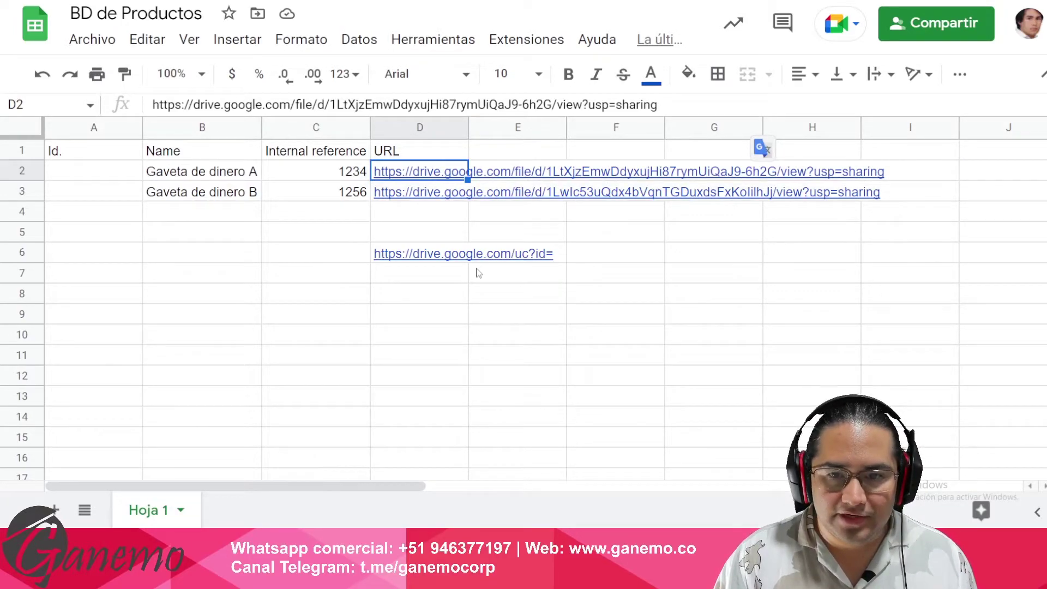
left_click(457, 259)
key("Return")
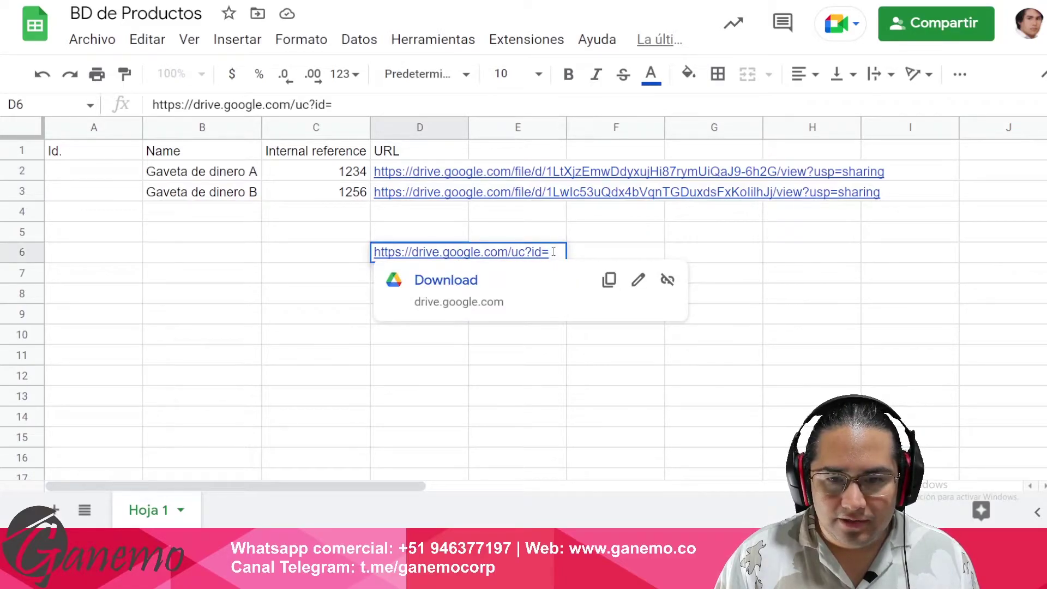
key("ctrl+v")
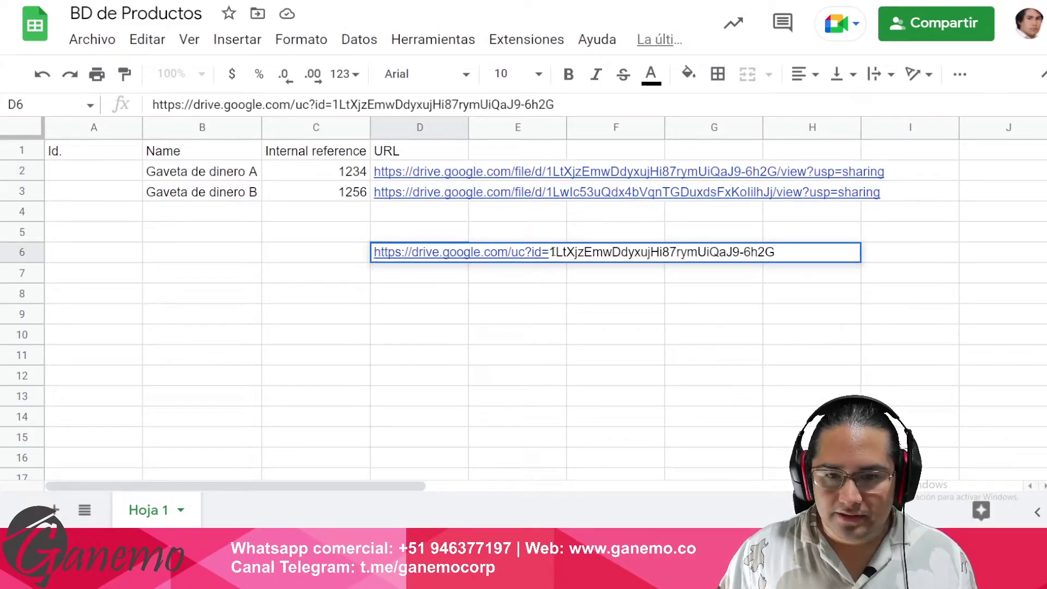
key("Return")
left_click(552, 252)
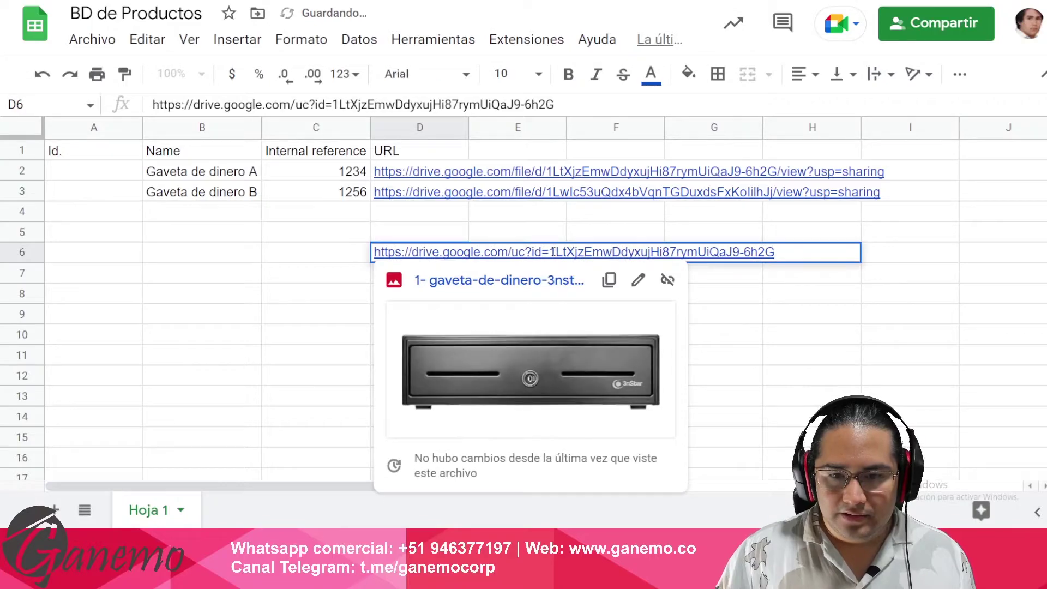
key("ctrl+a")
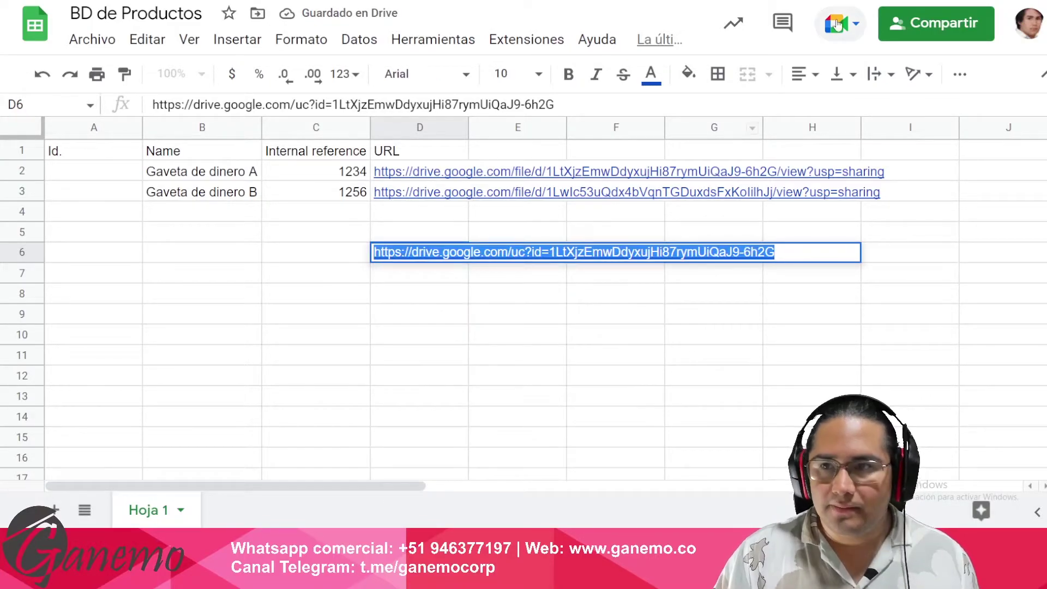
left_click(1036, 2)
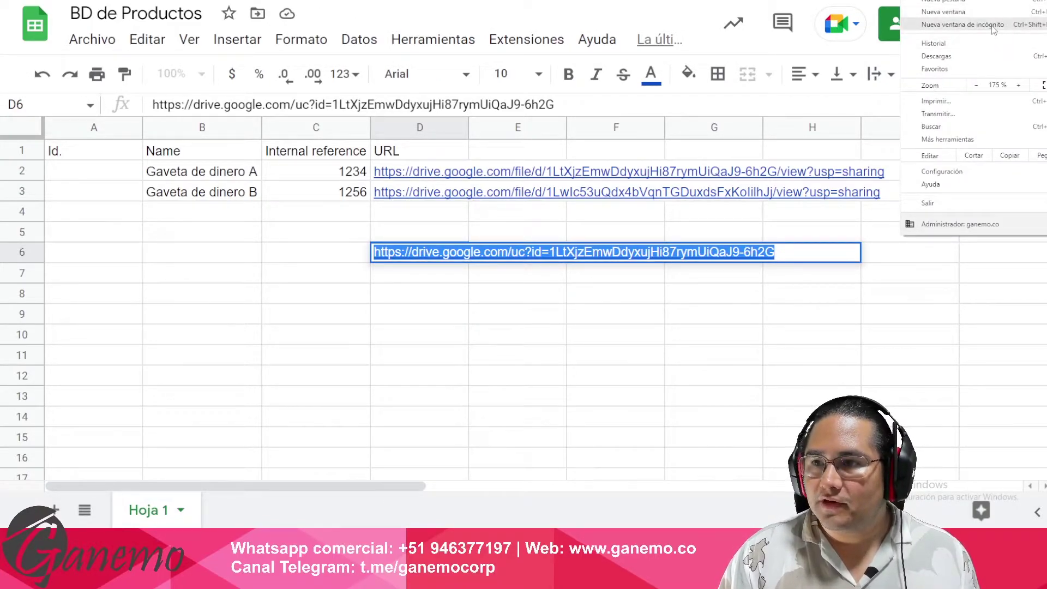
- Test the direct link's image in a private window and preview D6's link
left_click(994, 25)
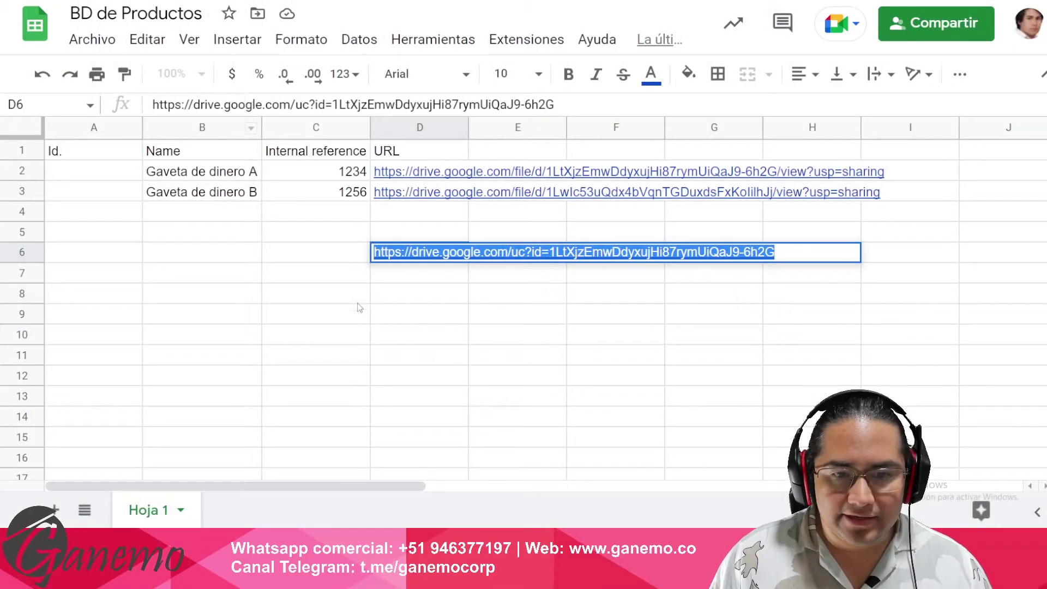
left_click(406, 333)
left_click(412, 251)
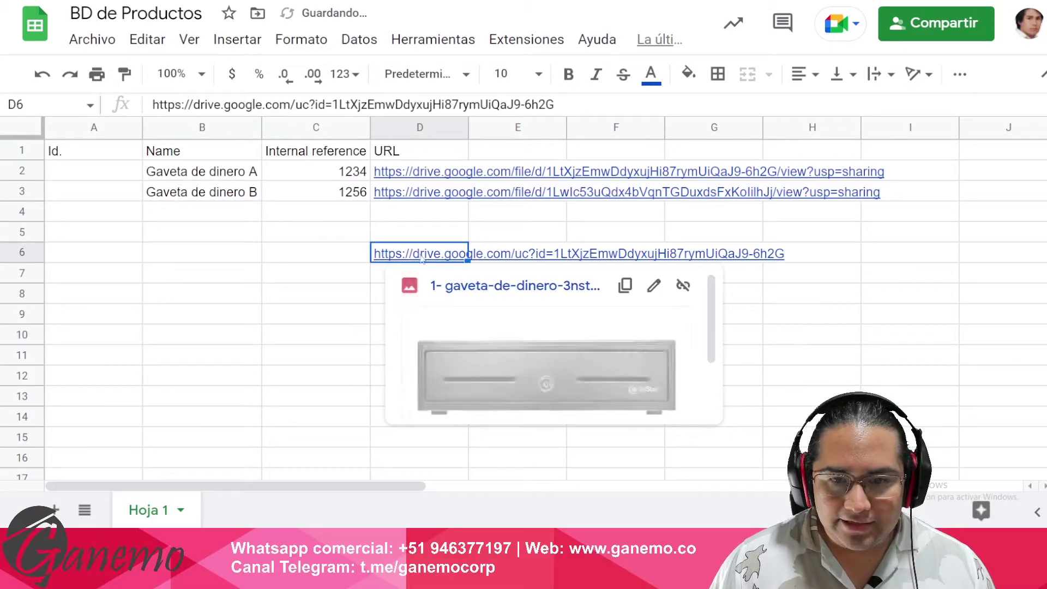
left_click(368, 321)
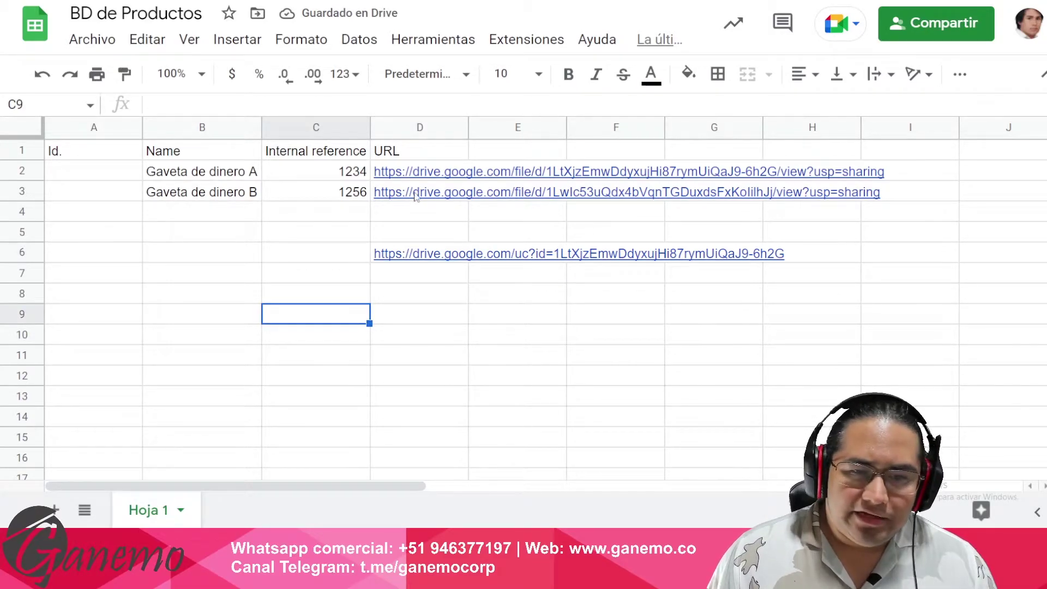
- Widen column D so the Drive share links show in full
left_click_drag(428, 176, 324, 233)
left_click(311, 239)
left_click(398, 214)
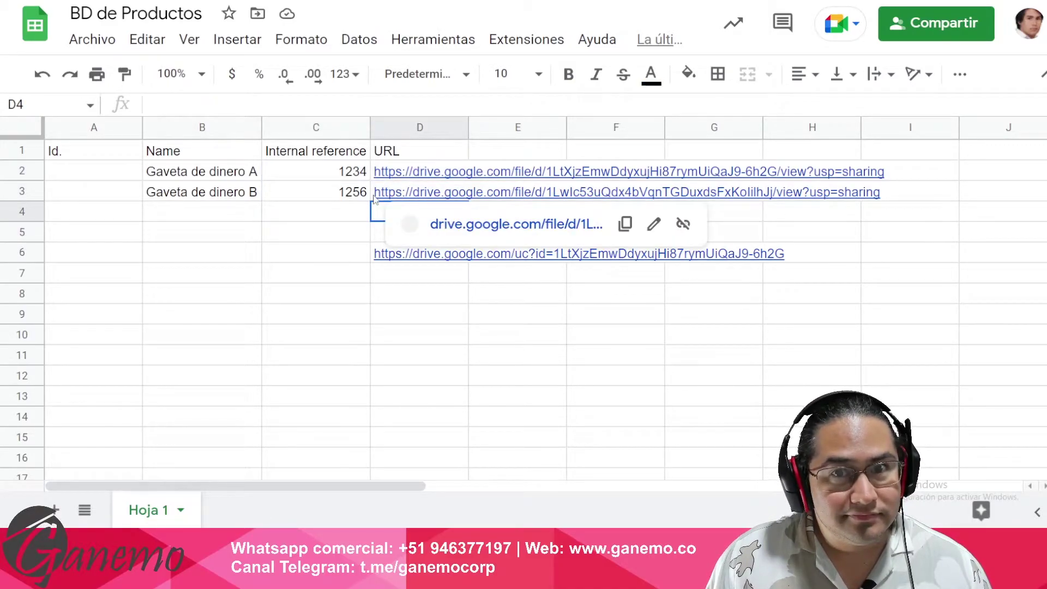
left_click(341, 261)
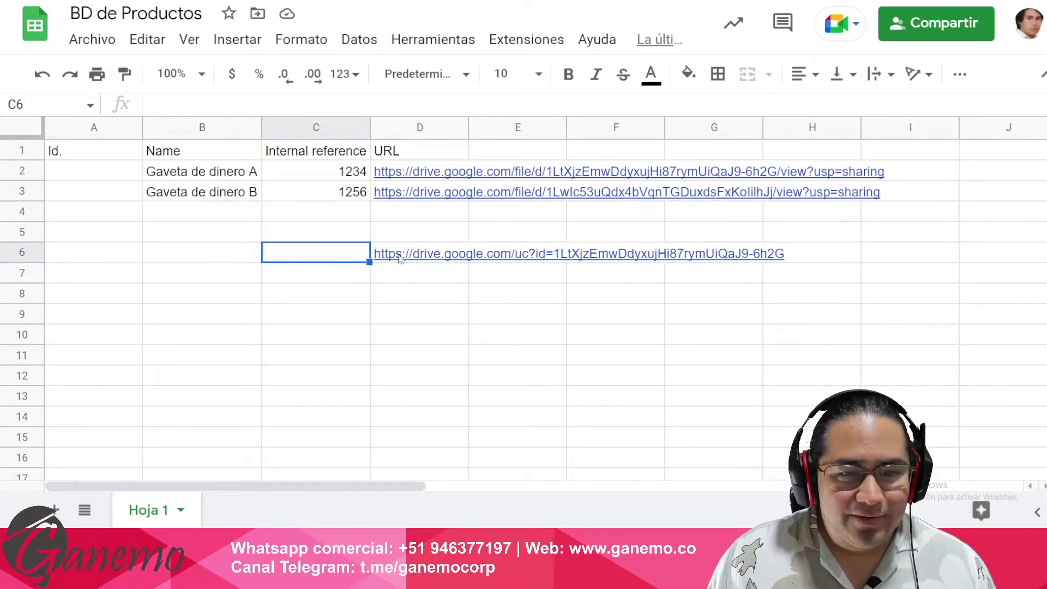
left_click_drag(468, 129, 496, 136)
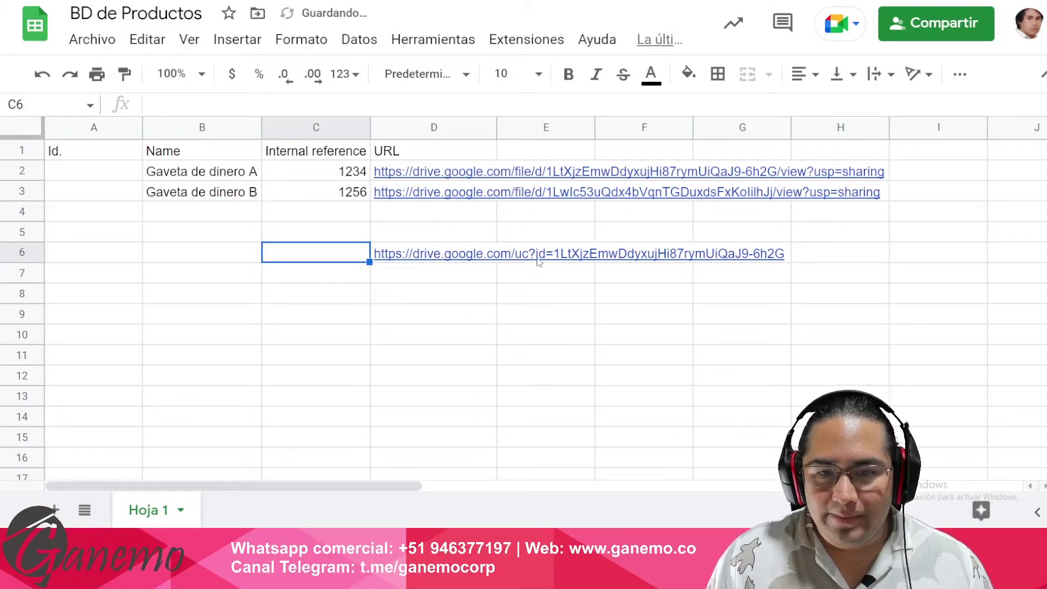
left_click_drag(462, 173, 430, 195)
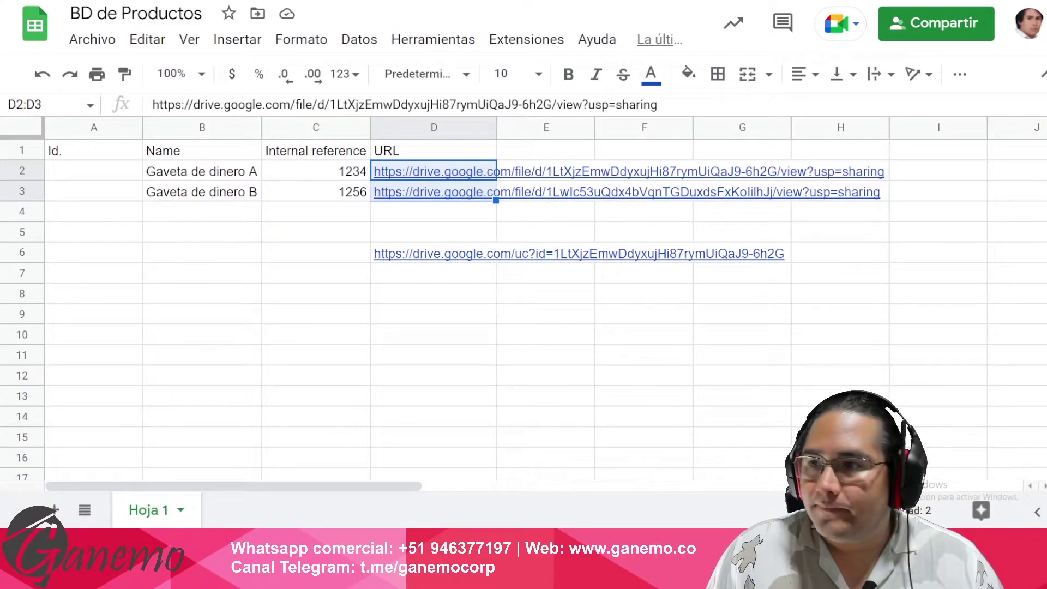
- Split the Drive links in D2:D3 into columns using a custom '/' separator
left_click(361, 43)
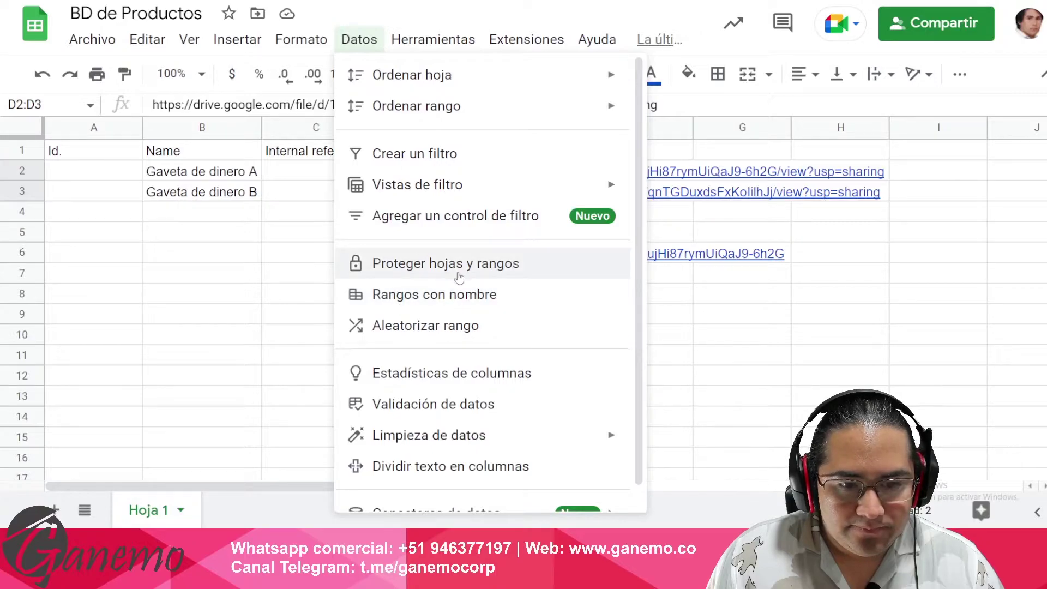
scroll(411, 249, "down", 1)
left_click(411, 445)
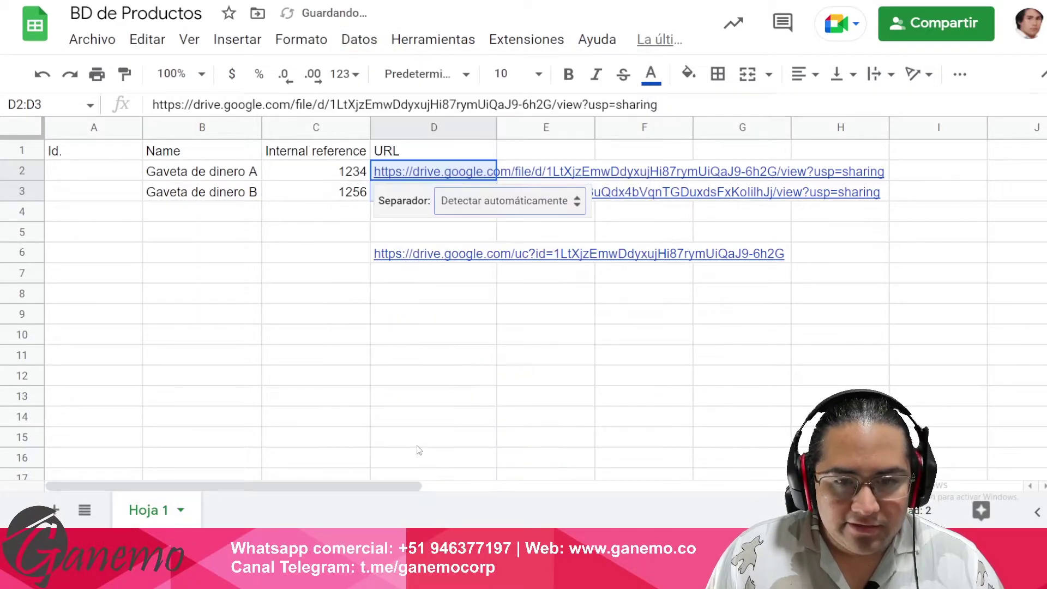
left_click(481, 206)
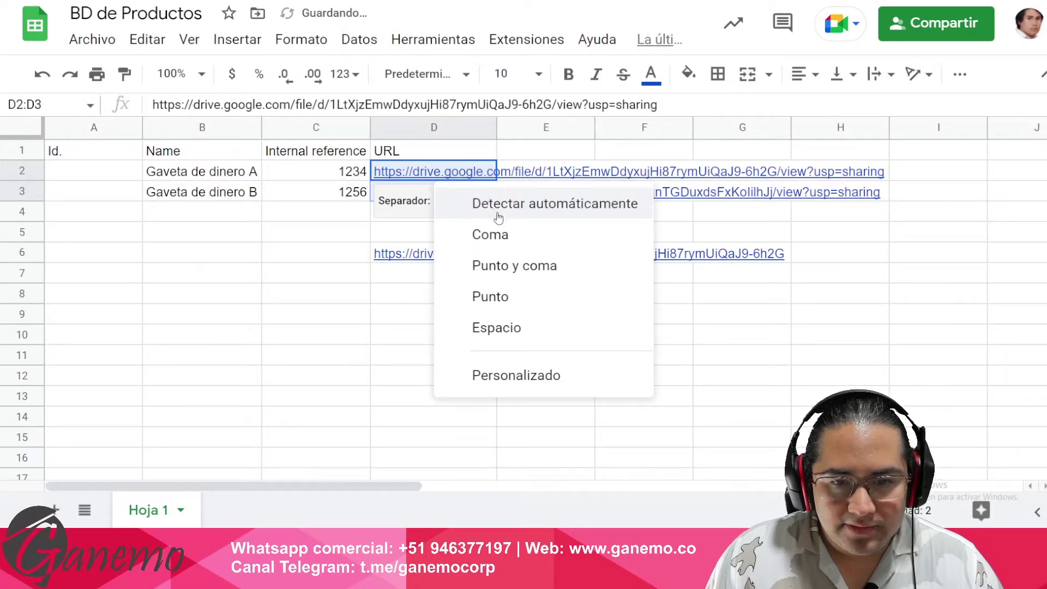
left_click(518, 376)
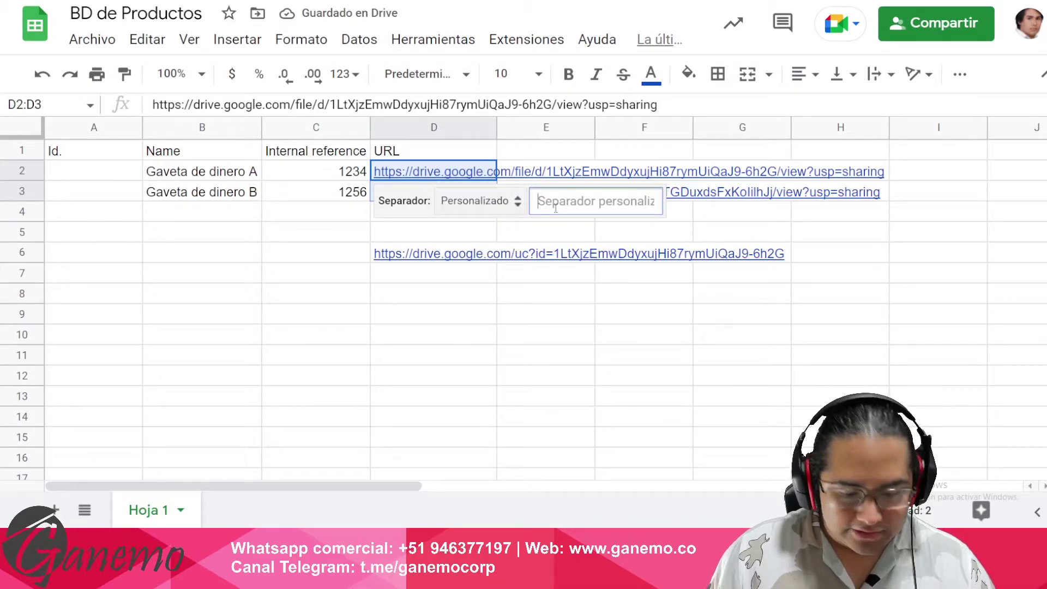
type("/")
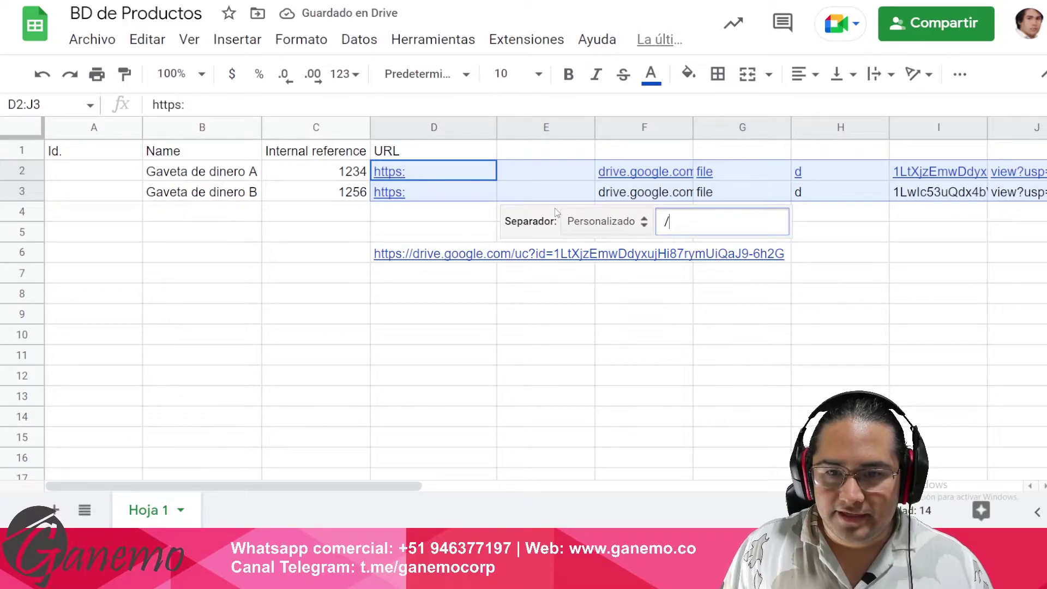
left_click(725, 338)
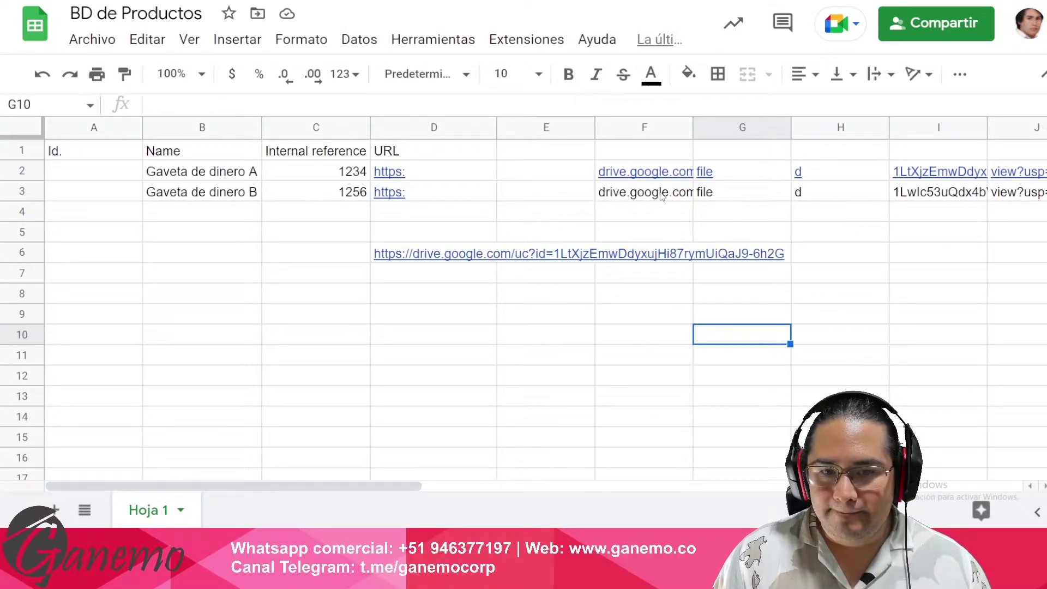
- Narrow columns E through I and column D to fit the split pieces
left_click(639, 190)
left_click_drag(544, 126, 839, 127)
left_click(439, 197)
left_click_drag(496, 131, 420, 131)
left_click(446, 176)
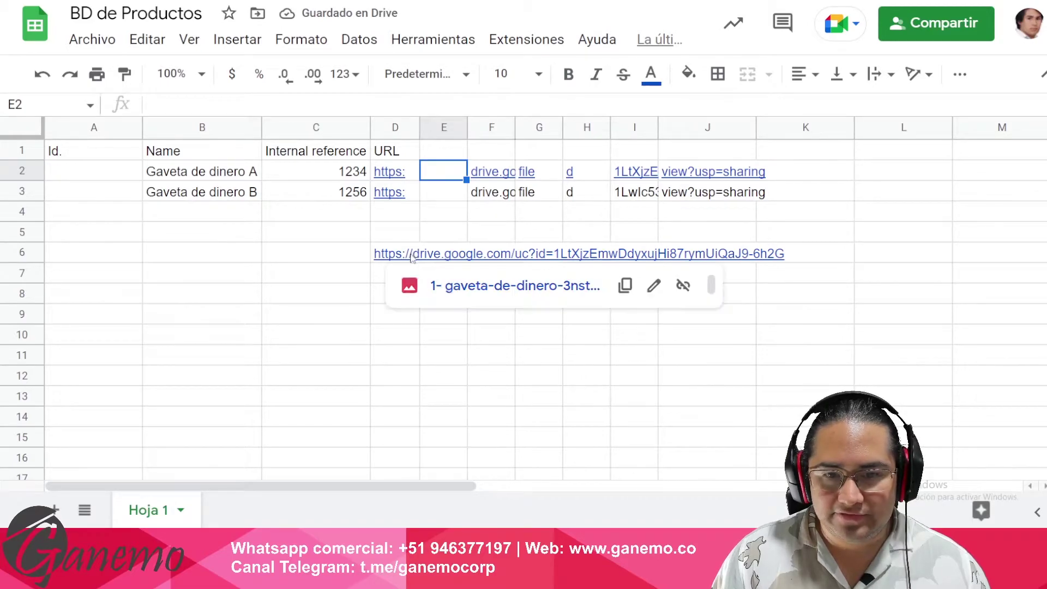
- Check the full Drive file IDs in I2 and I3
left_click(615, 217)
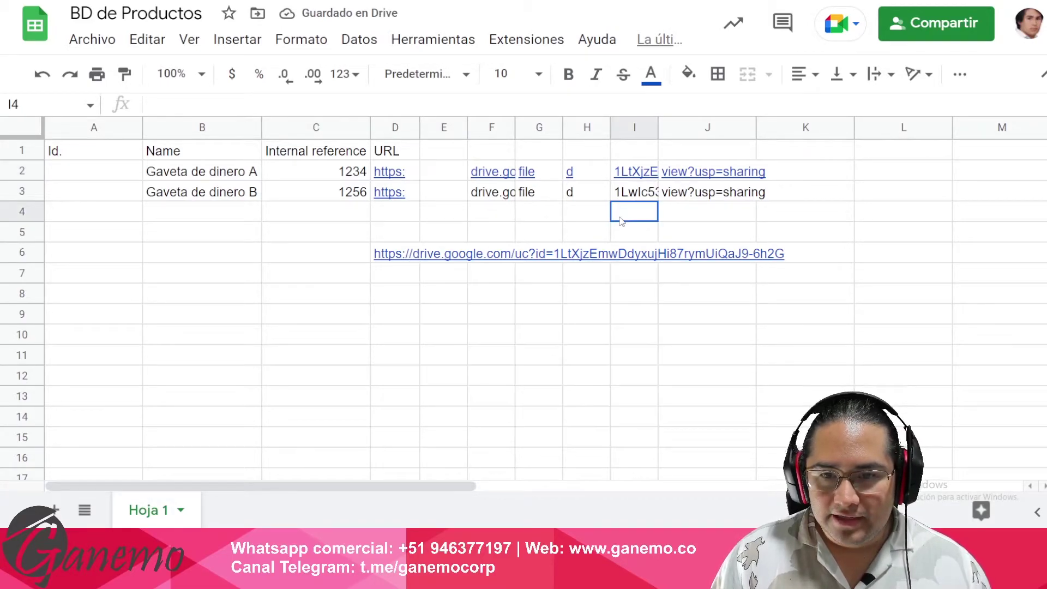
left_click(627, 195)
double_click(631, 174)
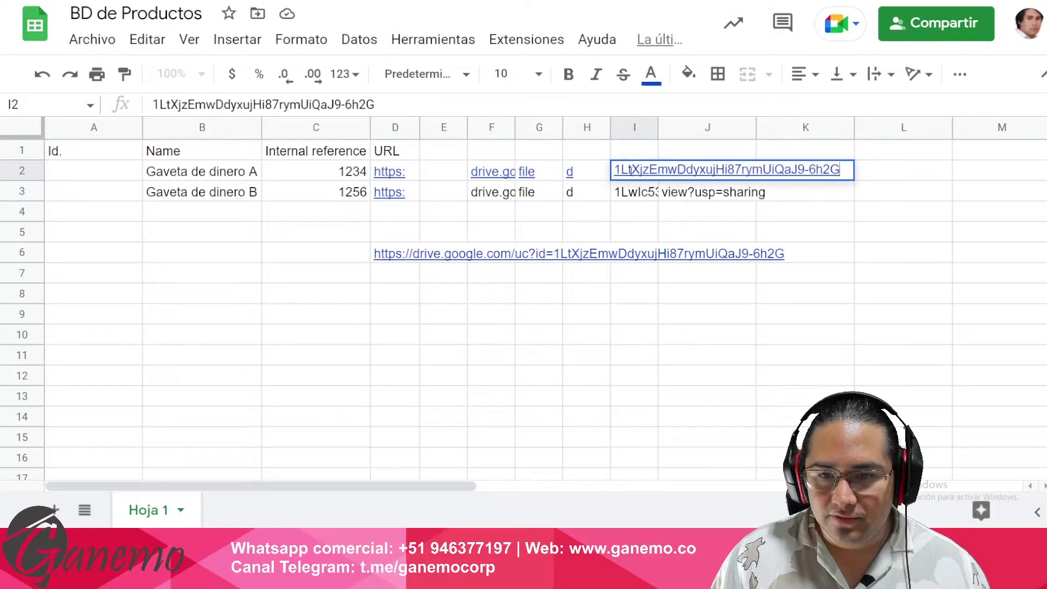
left_click(642, 196)
double_click(641, 197)
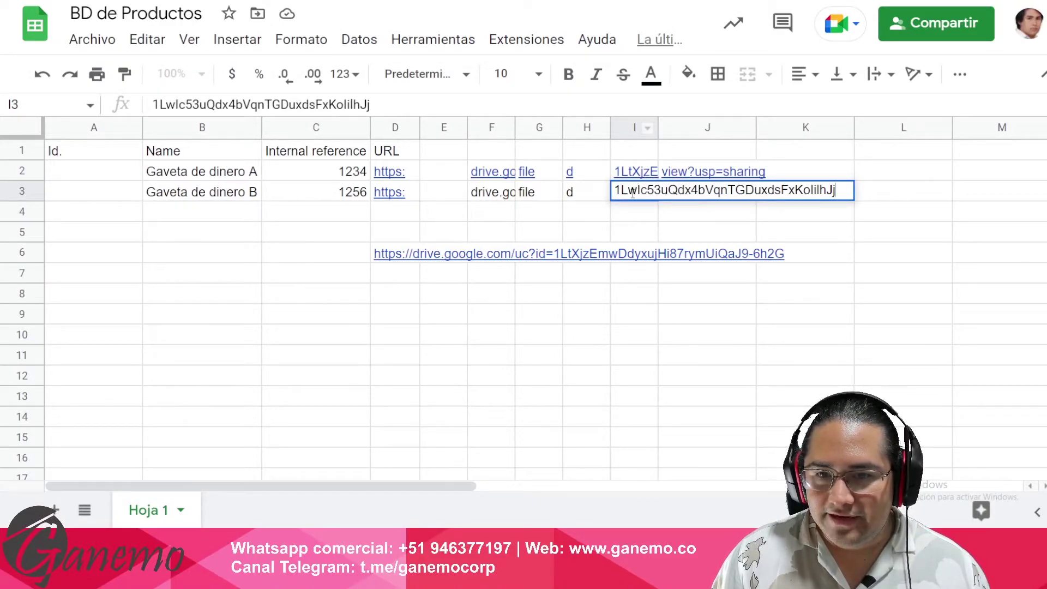
left_click(635, 154)
- Enter the header 'Id. Drive' in I1 and change D1 to 'URL 1'
type("I")
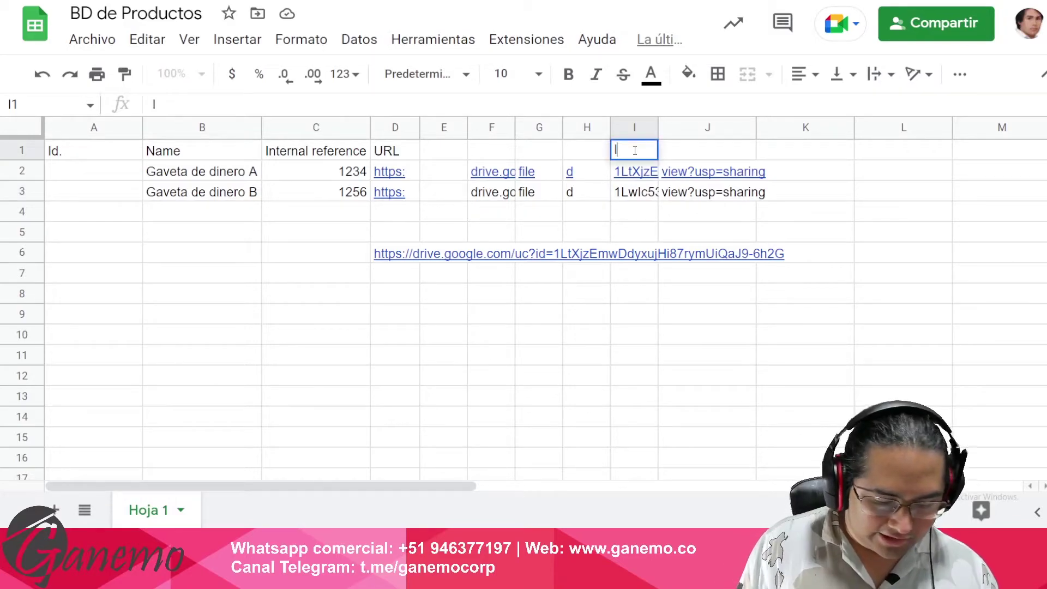
type("d. Drive")
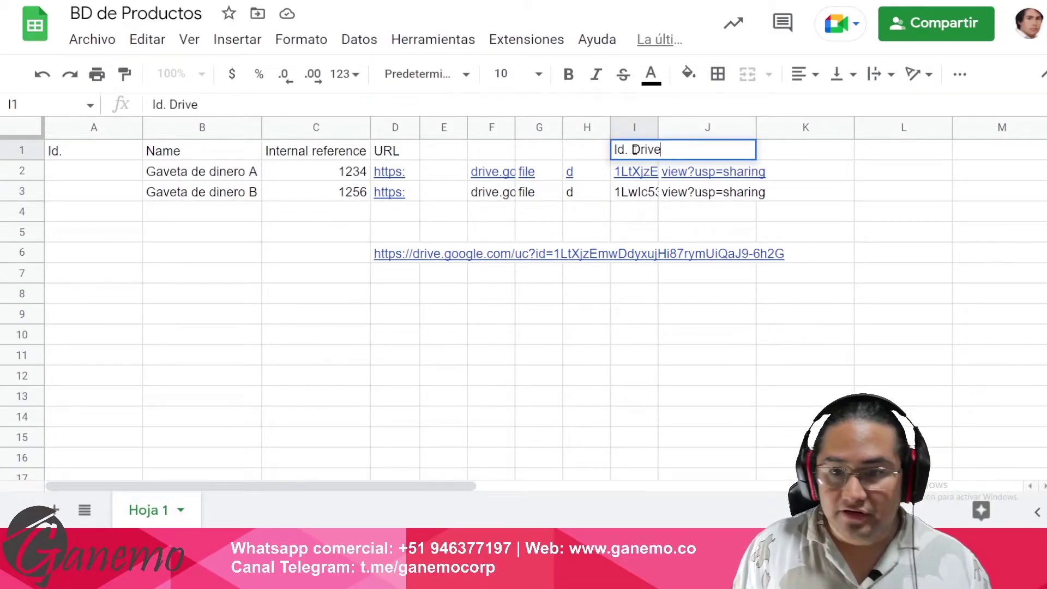
key("Return")
key("Up")
key("Right")
key("Left")
key("Left")
key("Left")
key("Left")
key("Left")
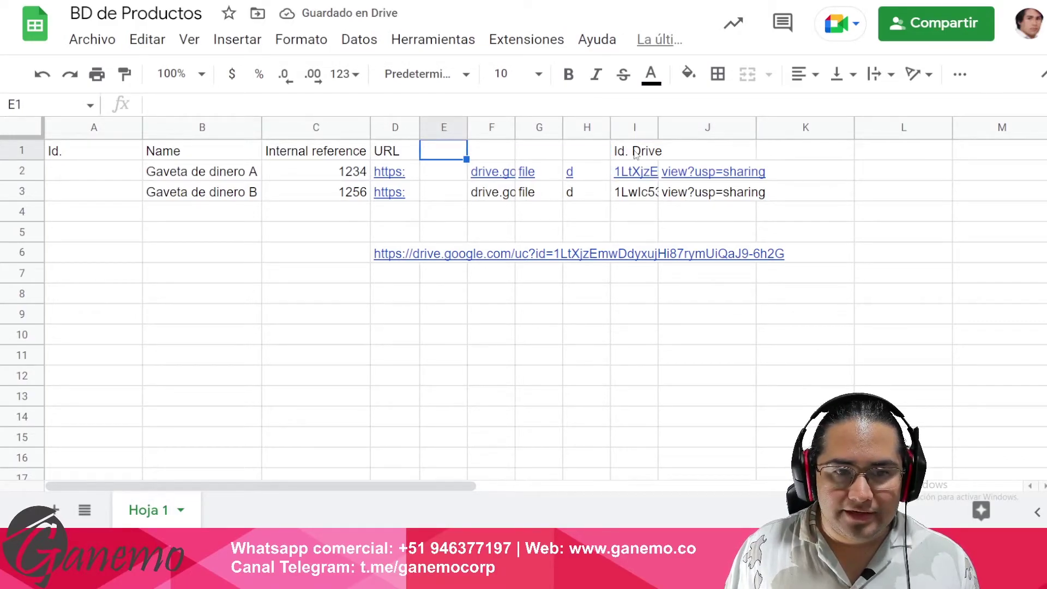
key("Left")
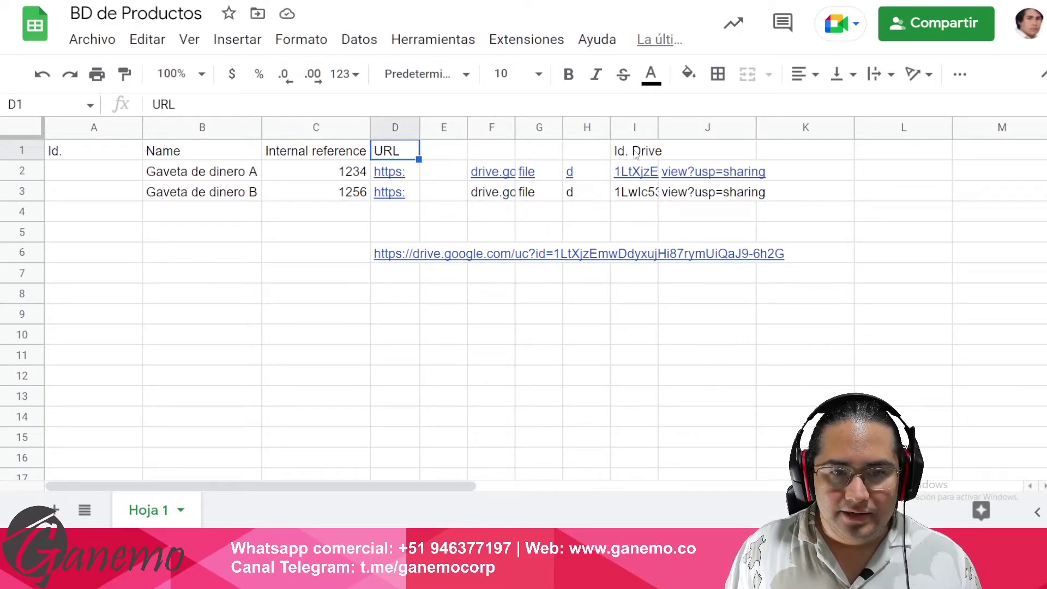
key("Right")
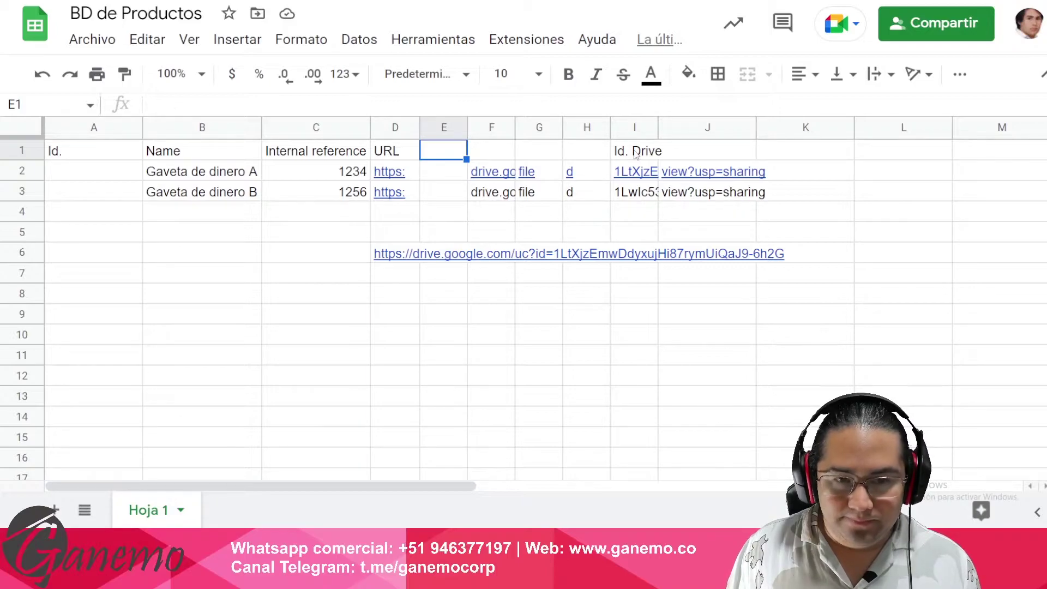
key("Left")
key("F2")
type("1")
key("Return")
- Label E1:H1 as 2, 3, 4, 5 and J1 as 7
key("Up")
key("Right")
type("2")
key("Tab")
type("3")
key("Tab")
type("4")
key("Tab")
type("5")
key("Tab")
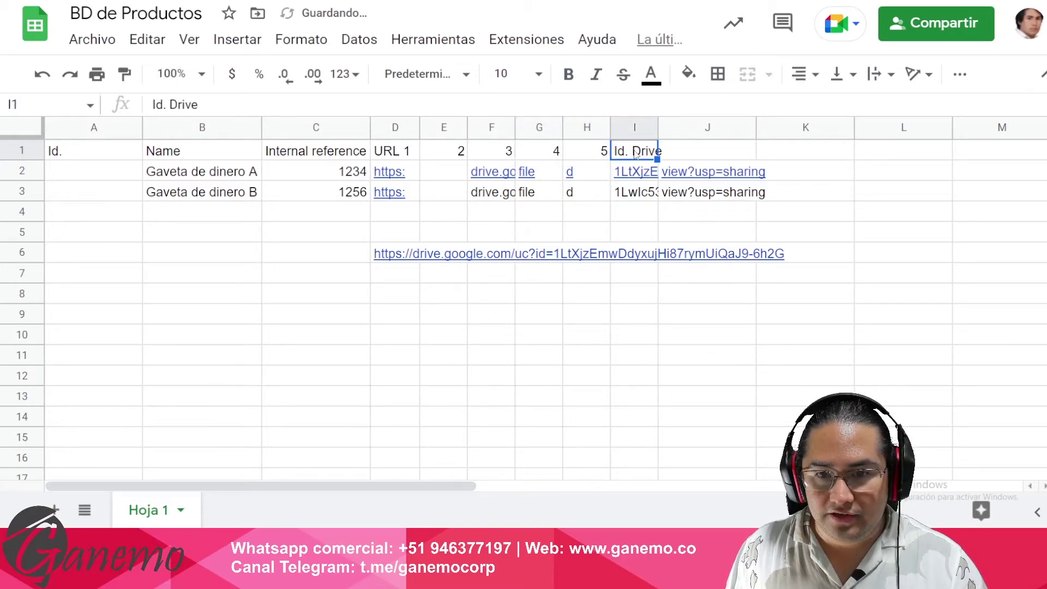
key("Tab")
type("7")
key("Return")
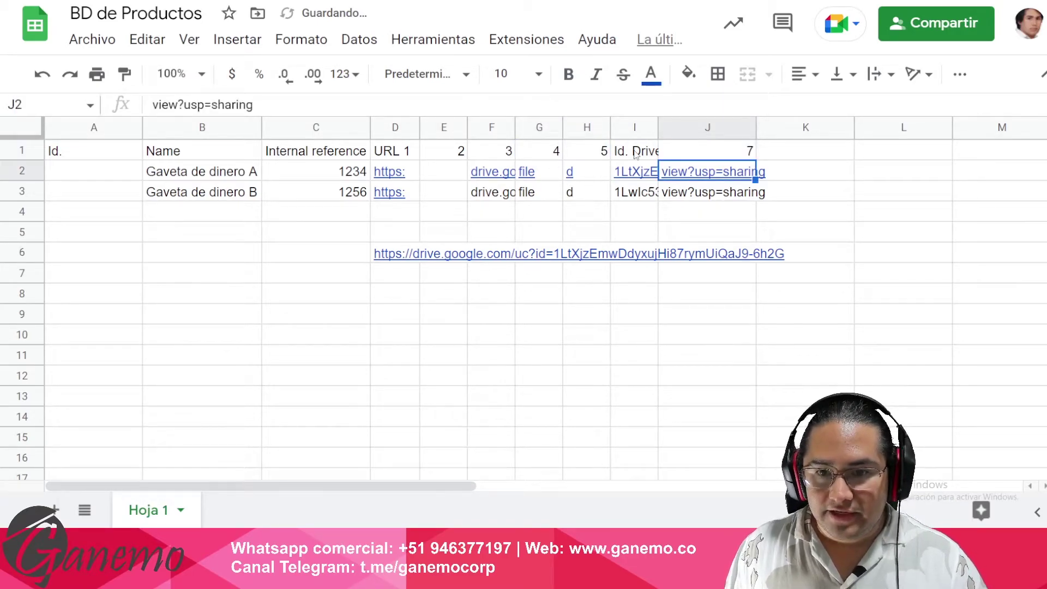
- Auto-fit and narrow columns D through H, then narrow column J
left_click_drag(397, 129, 589, 128)
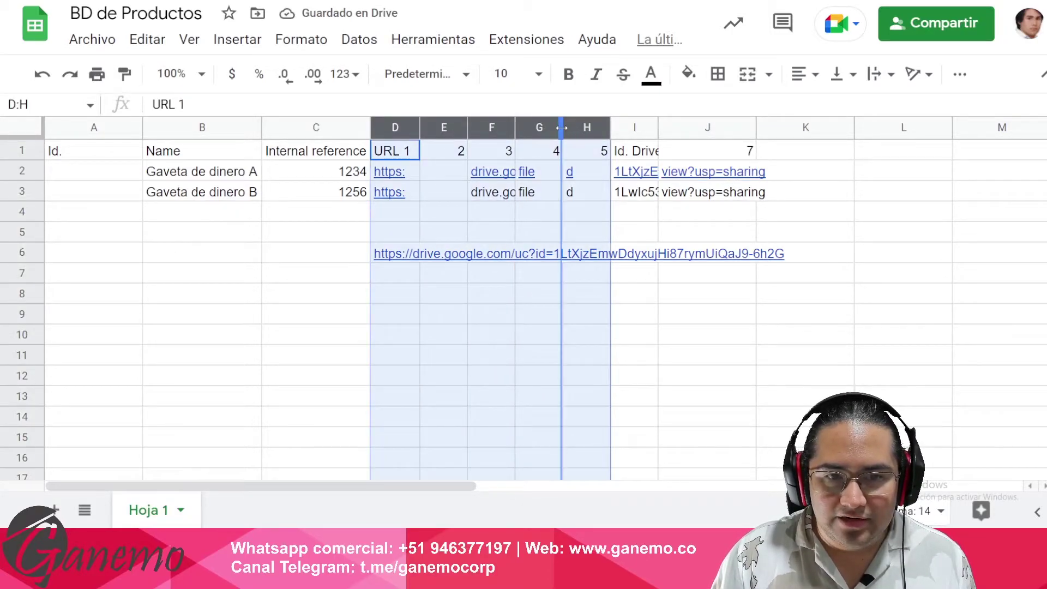
double_click(562, 128)
left_click_drag(788, 130, 425, 152)
left_click(464, 154)
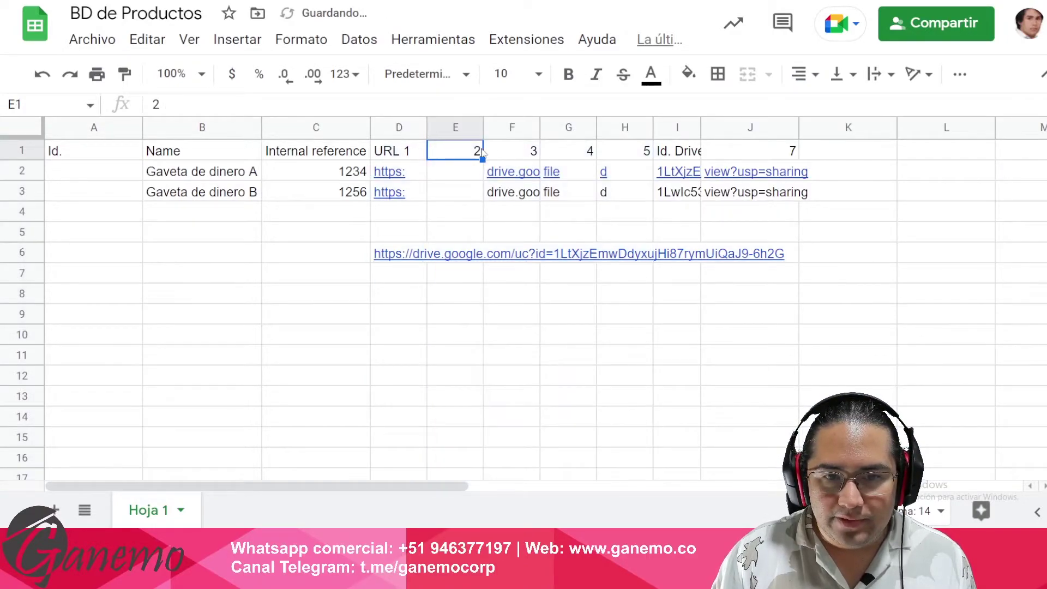
left_click(516, 150)
left_click(573, 152)
left_click(622, 154)
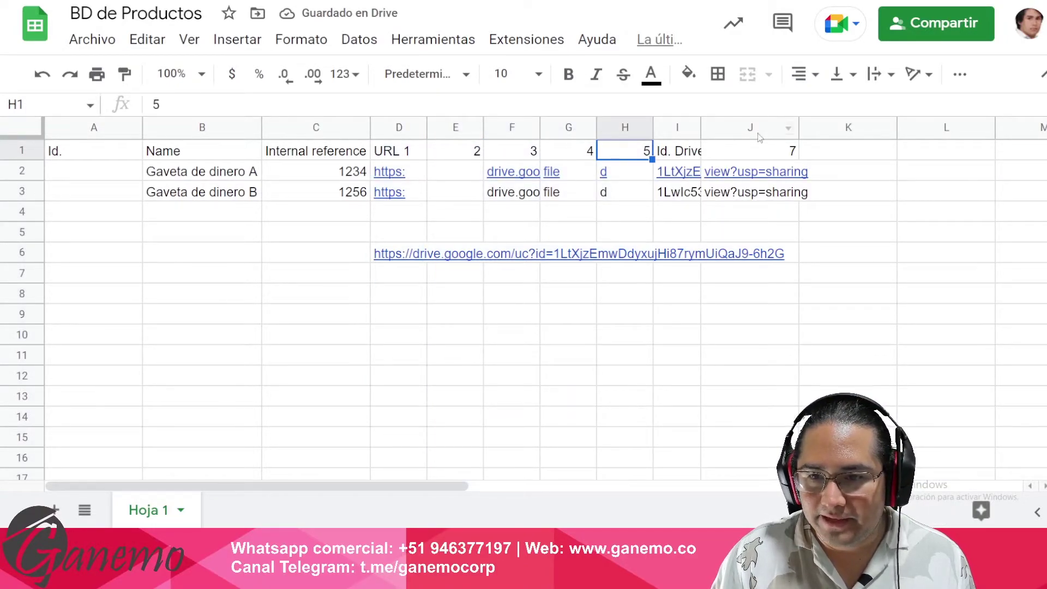
left_click_drag(798, 129, 565, 131)
- Adjust the widths of columns I, E and J
left_click(688, 191)
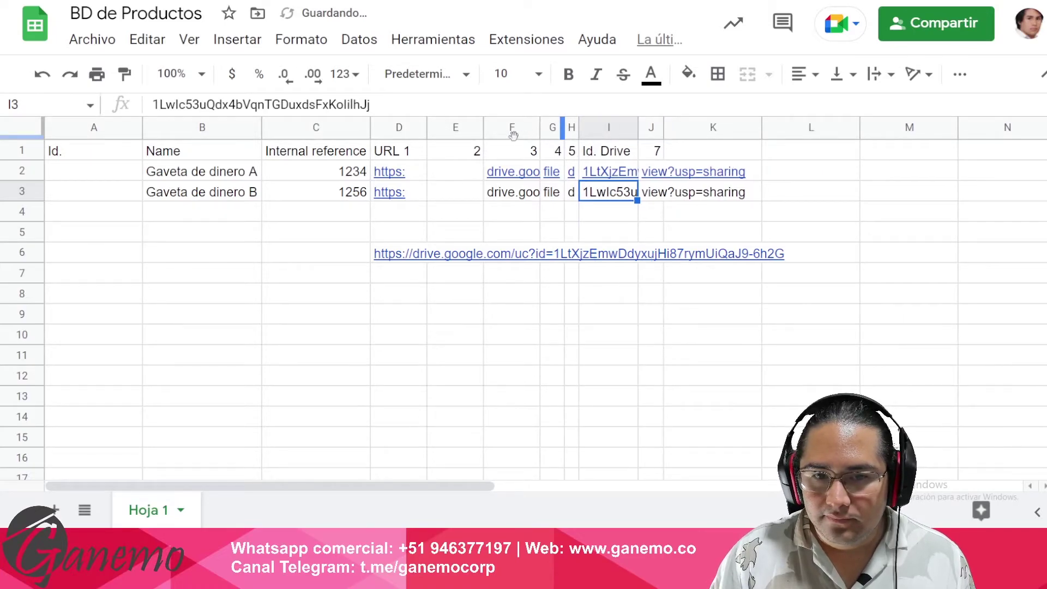
left_click_drag(481, 131, 442, 131)
left_click_drag(620, 126, 628, 125)
left_click(668, 154)
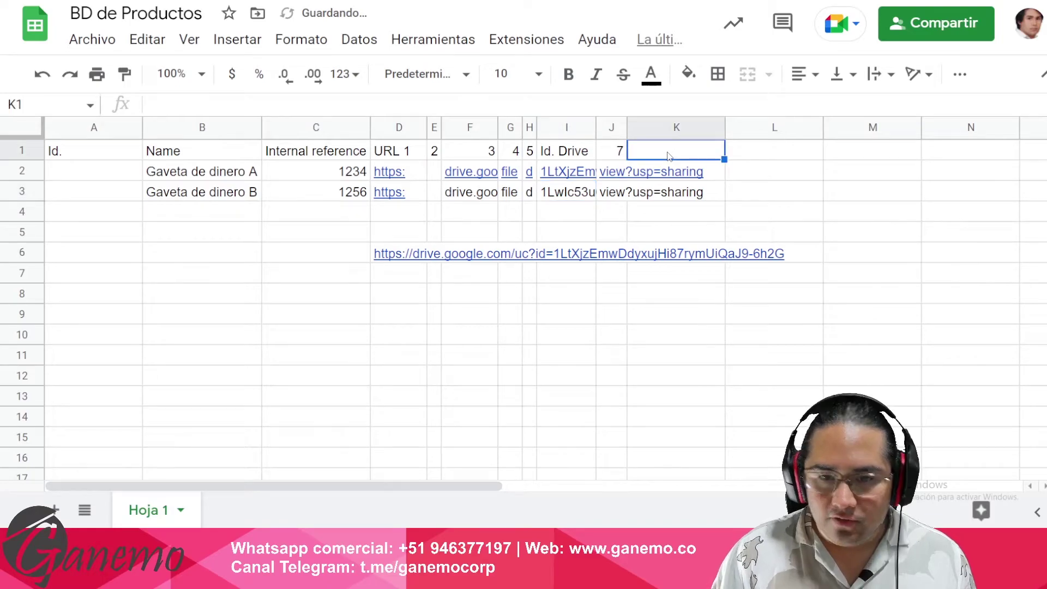
- Enter 'Imagen' in K1, then edit it to read 'Image'
type("Imagen")
key("Return")
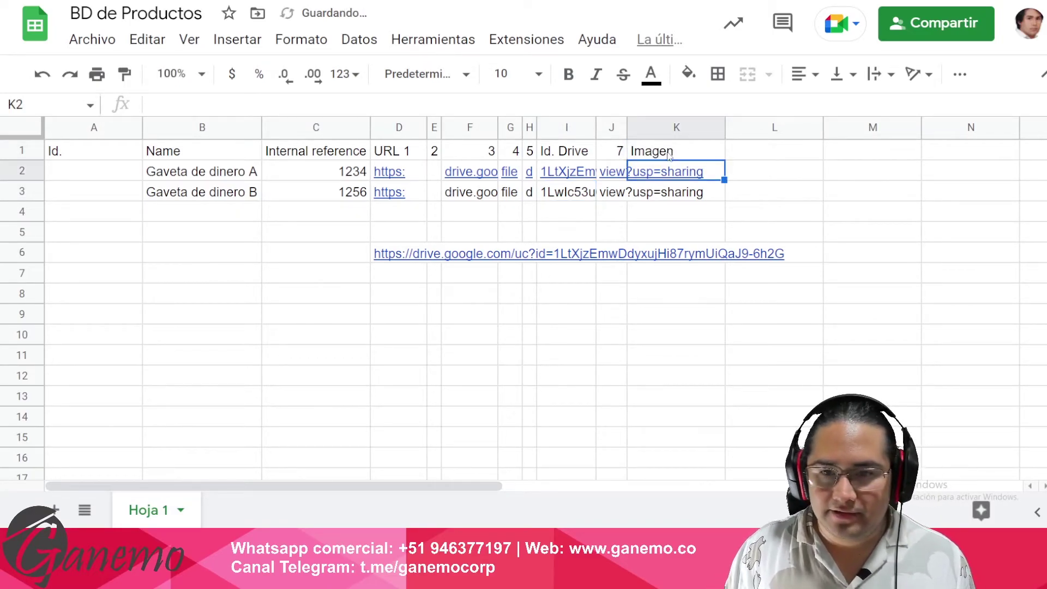
left_click(669, 155)
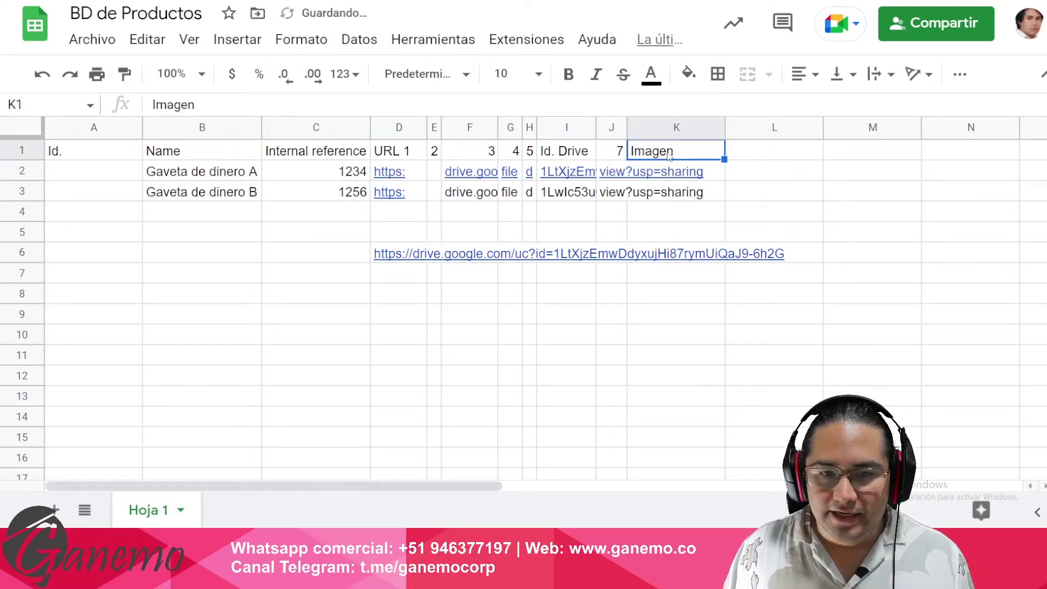
key("Down")
double_click(670, 152)
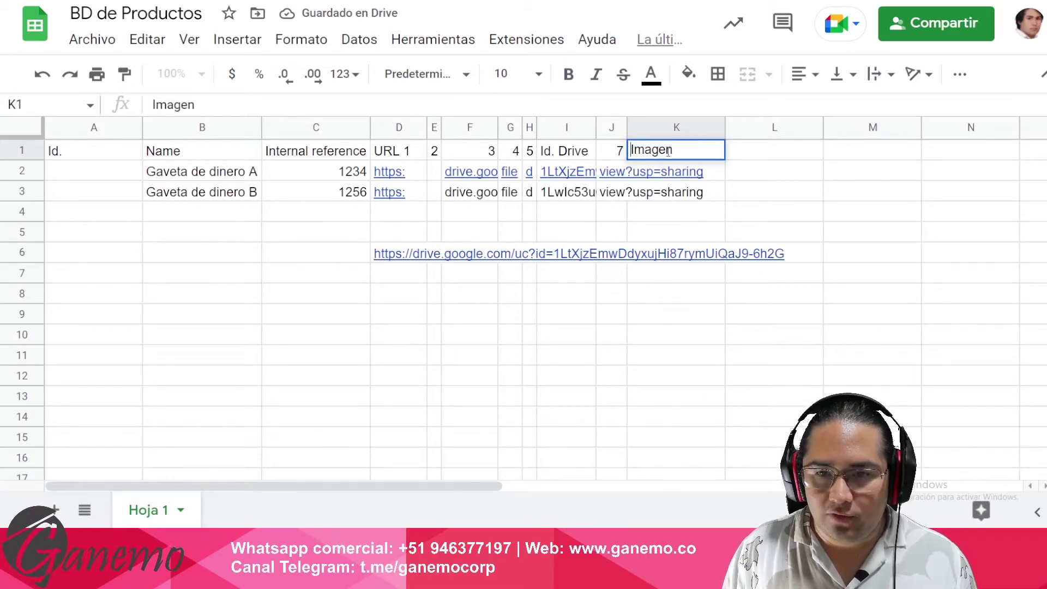
type("URL")
key("BackSpace")
key("BackSpace")
key("BackSpace")
key("BackSpace")
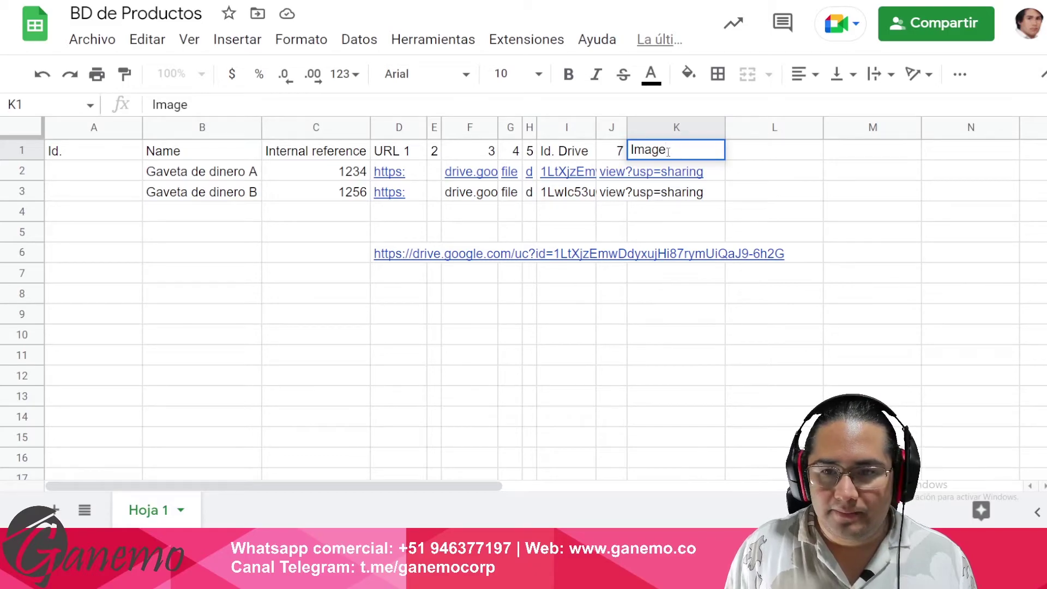
key("Return")
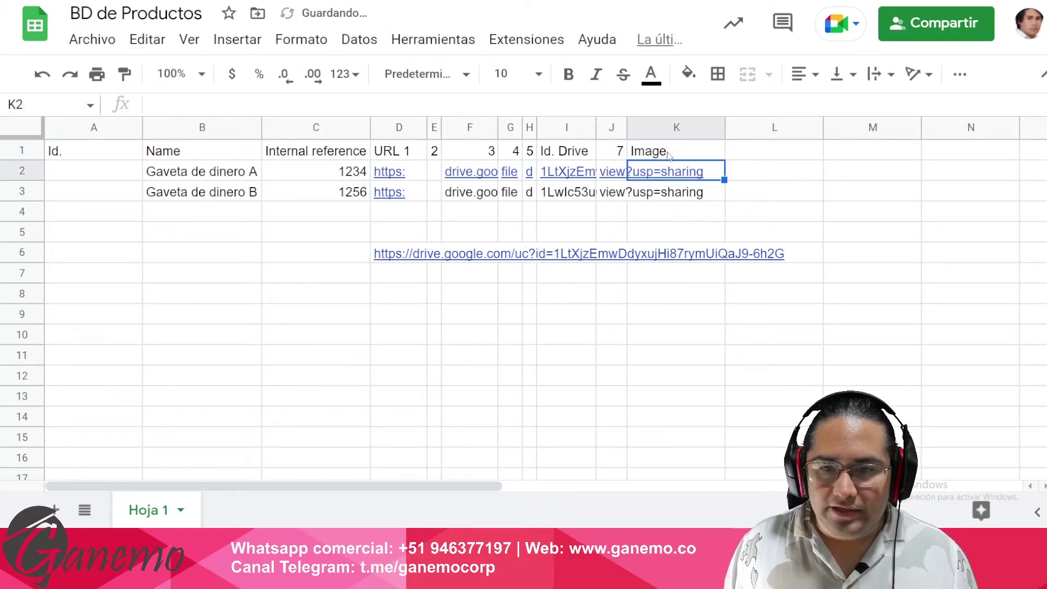
key("Down")
key("Down")
key("Down")
key("Left")
key("Left")
key("Left")
key("Left")
key("Left")
key("Left")
key("Left")
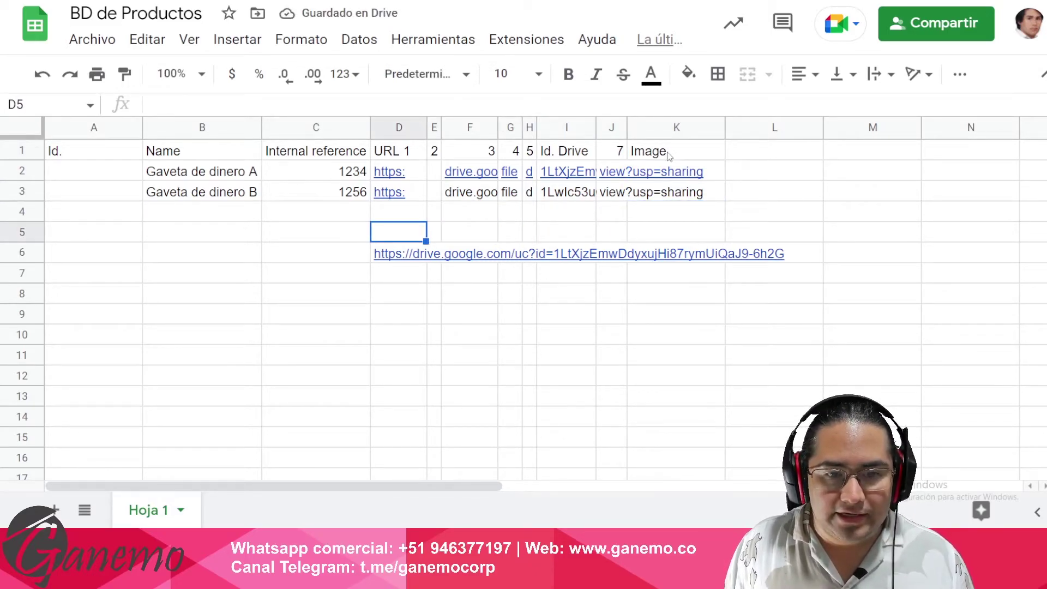
key("Down")
key("Return")
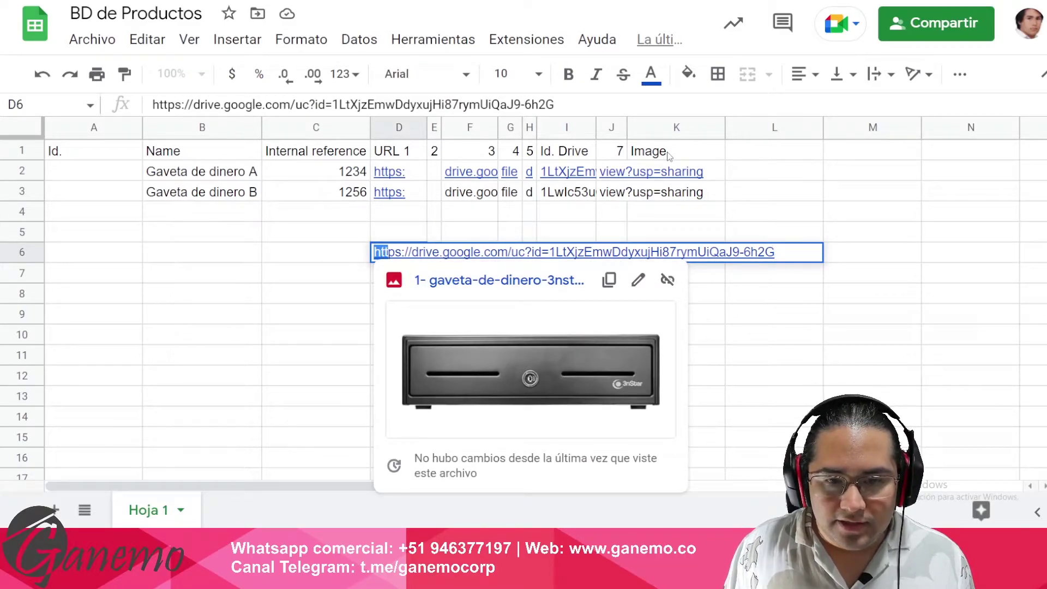
key("shift+Right")
key("shift+Right")
key("shift+Right")
key("shift+Right")
key("shift+Right")
key("shift+Right")
key("shift+Right")
key("shift+Right")
key("shift+Right")
key("shift+Right")
key("shift+Right")
key("shift+Right")
key("shift+Right")
key("shift+Right")
key("shift+Right")
key("shift+Right")
key("shift+Right")
key("shift+Right")
key("shift+Right")
key("shift+Right")
key("ctrl+c")
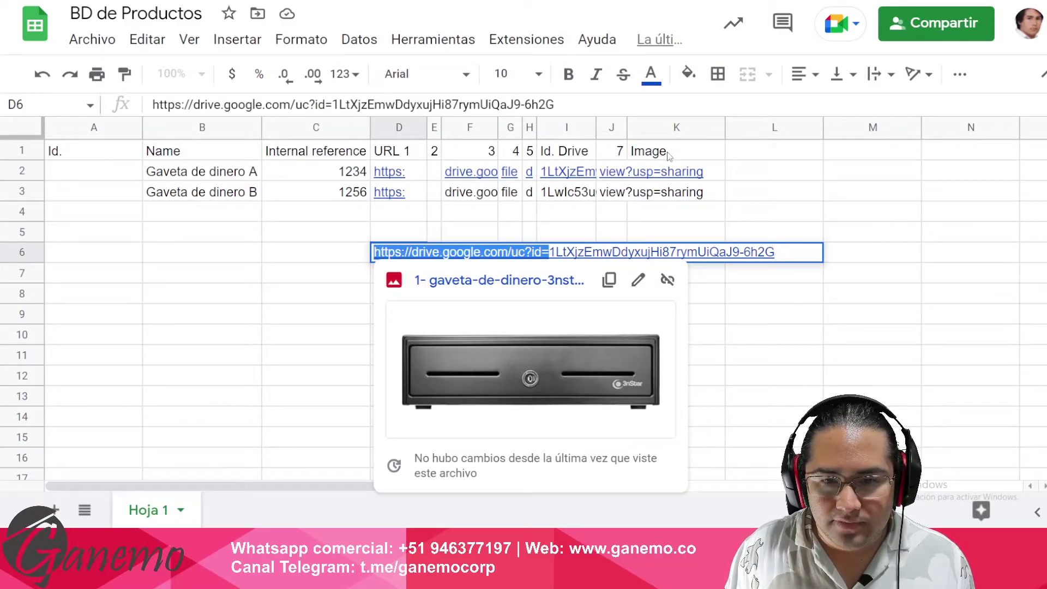
key("Escape")
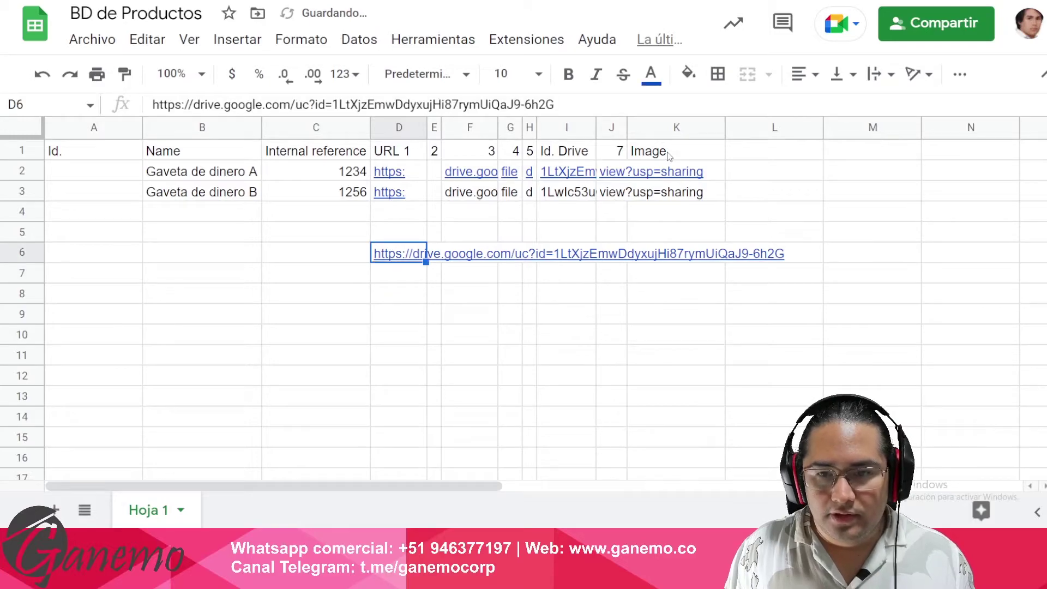
key("Up")
key("Right")
key("Right")
key("Up")
key("Up")
key("Right")
key("Up")
key("Right")
key("Right")
key("Right")
key("Right")
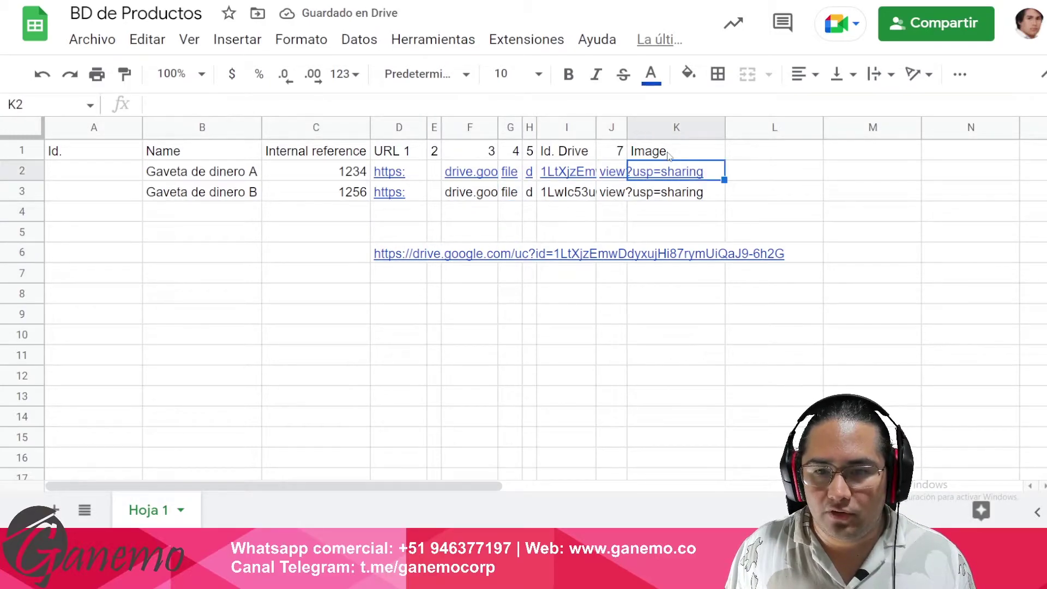
type("=concat")
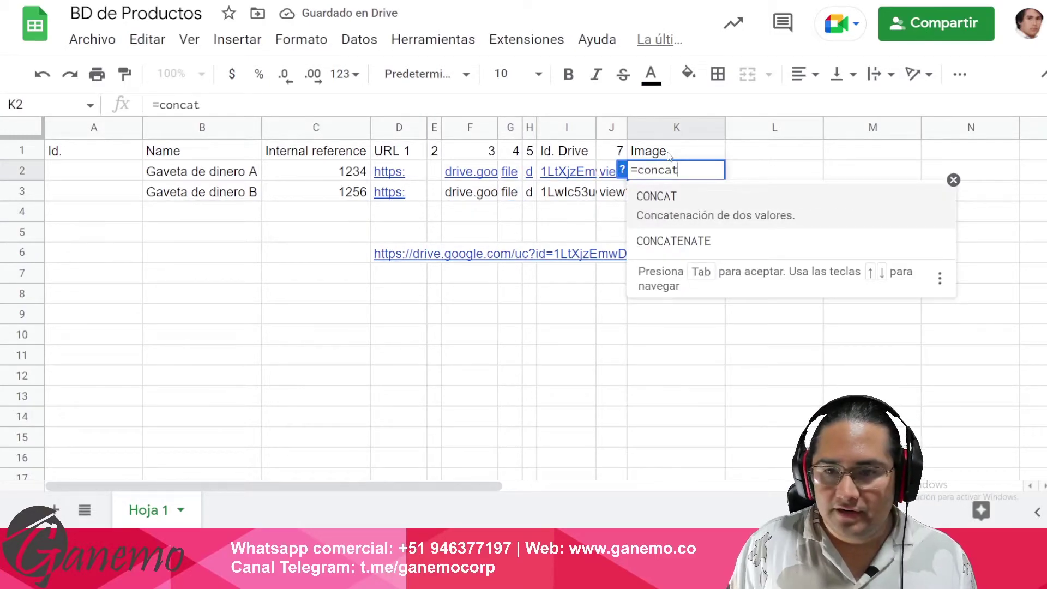
key("Tab")
type("\"\"")
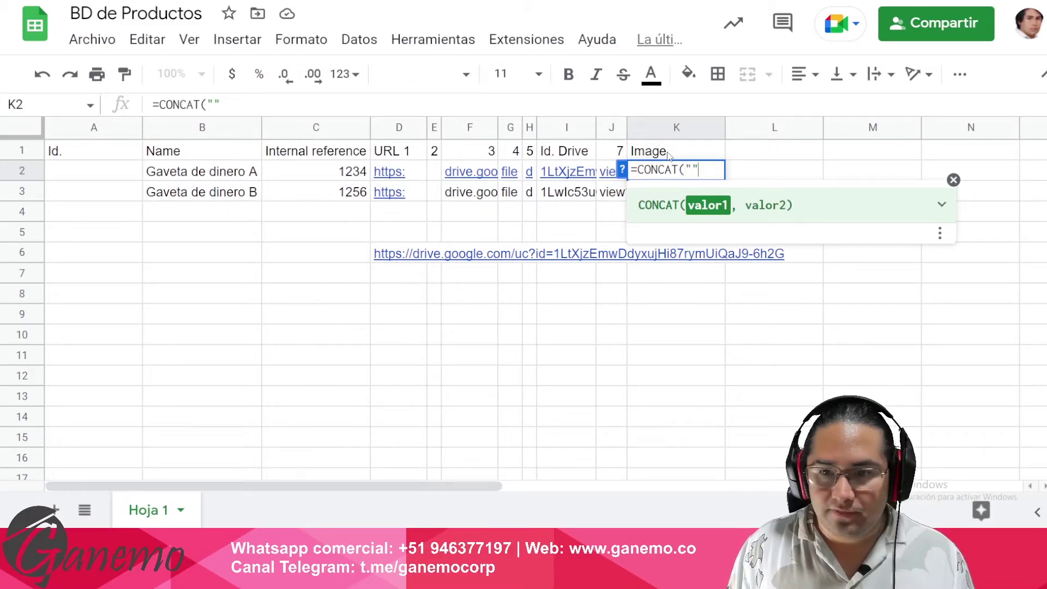
key("ctrl+v")
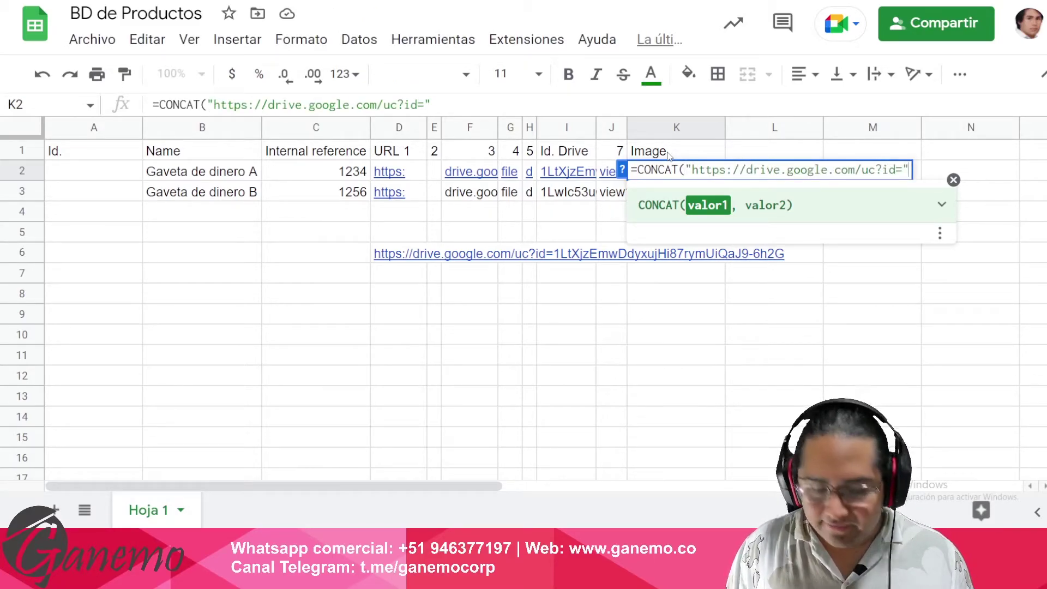
type(",J2")
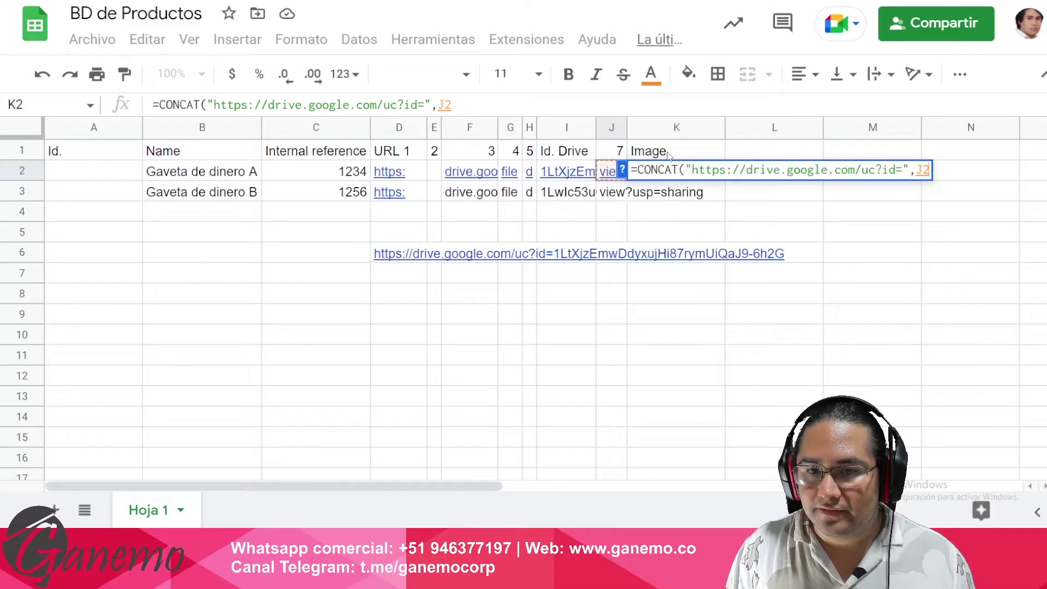
key("BackSpace")
key("BackSpace")
type("I2)")
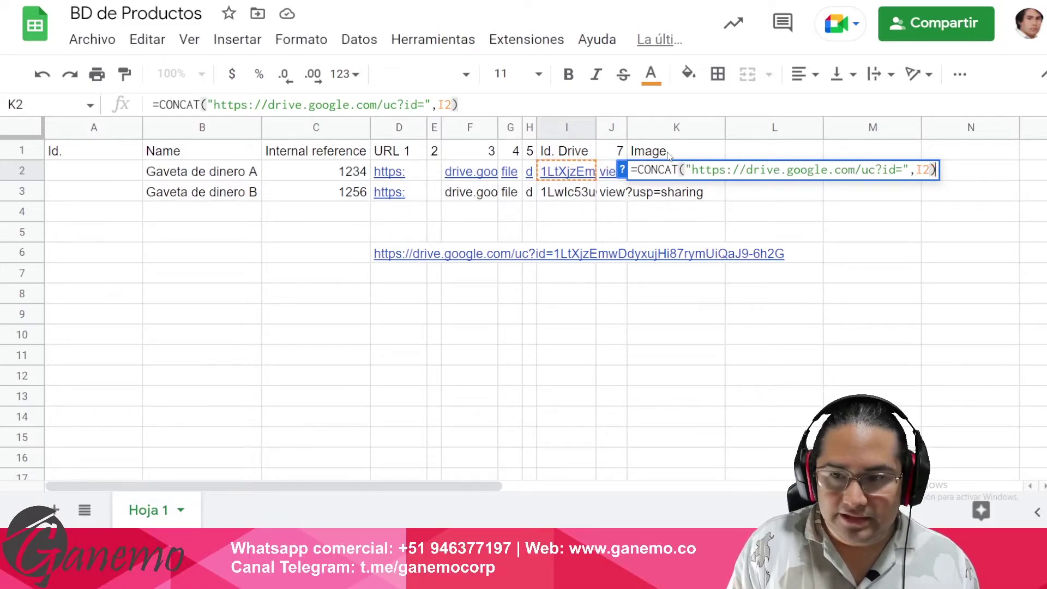
key("Return")
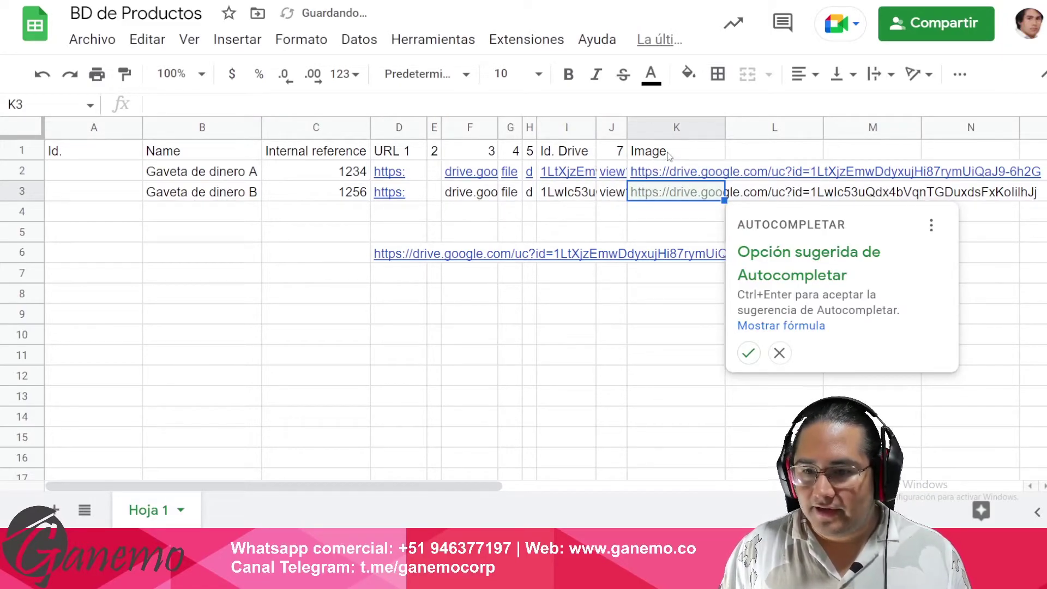
left_click(748, 353)
- Delete the sample link in D6
key("Up")
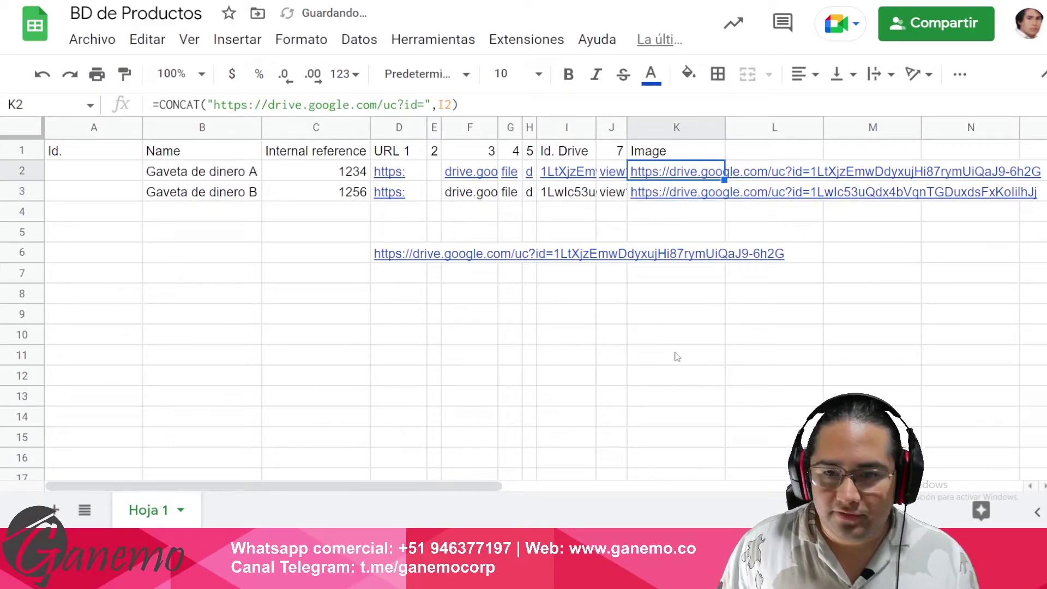
key("Down")
key("Left")
key("Left")
key("Left")
key("Down")
key("Down")
key("Down")
key("Left")
key("Left")
key("Left")
key("Left")
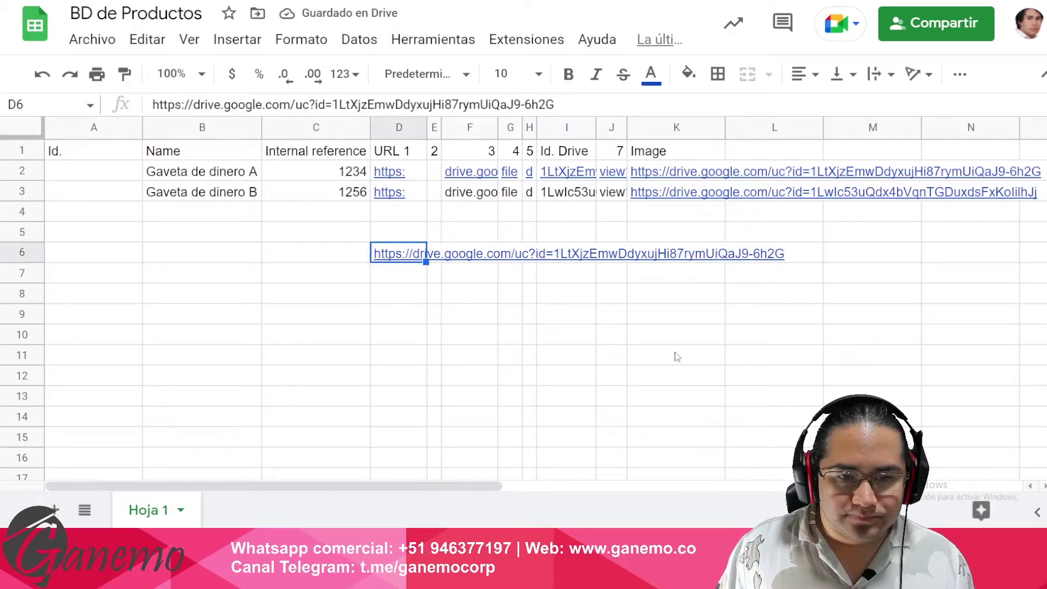
key("Delete")
key("Up")
key("Up")
key("Up")
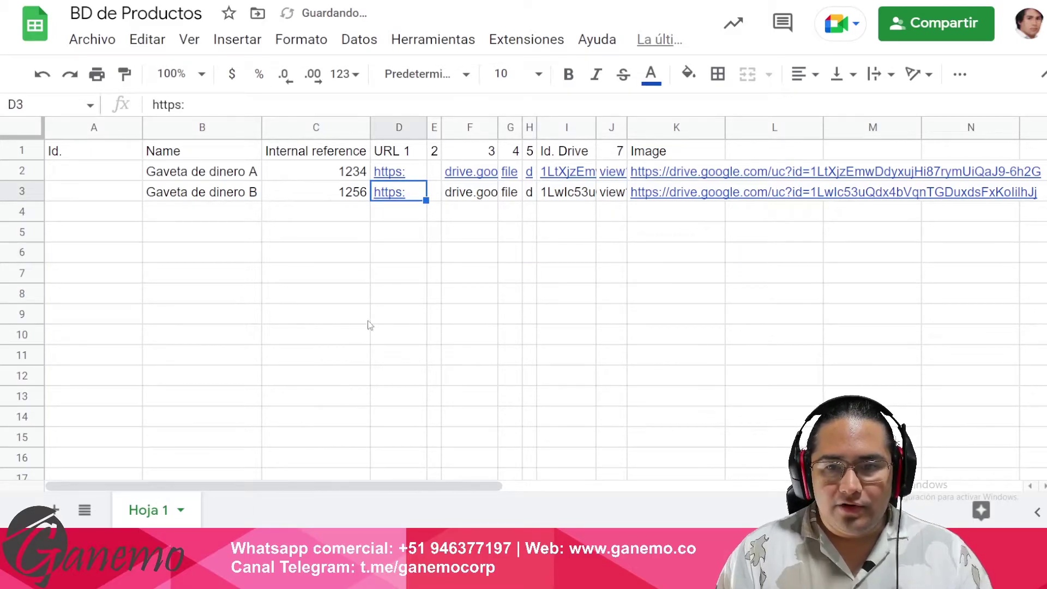
- Insert an empty column before URL 1, move the Image column into it, and delete the leftover column
left_click(394, 127)
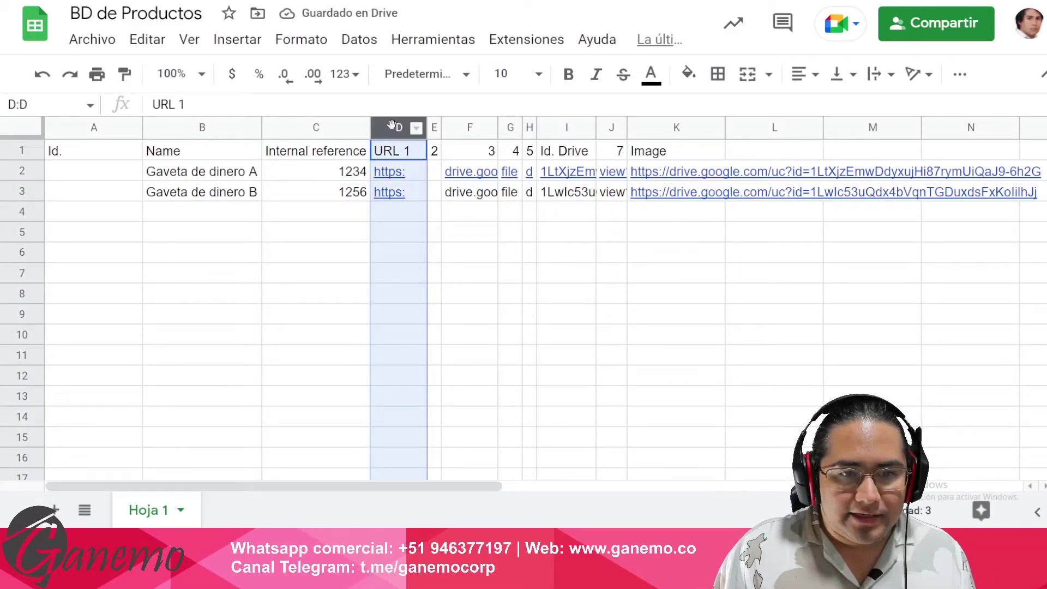
right_click(391, 126)
left_click(514, 245)
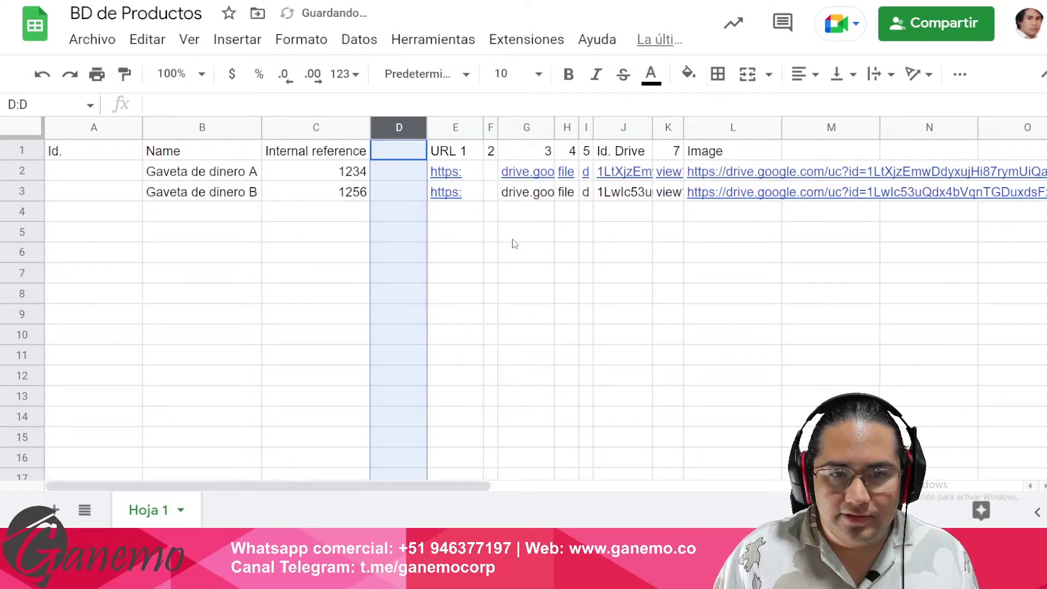
left_click(601, 254)
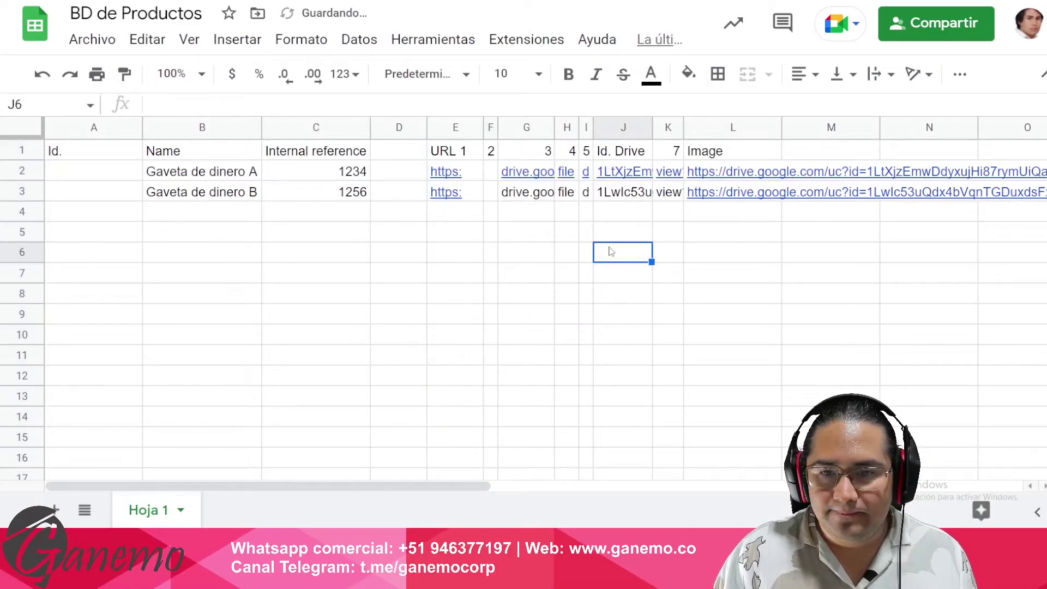
left_click(717, 131)
left_click_drag(718, 131, 445, 126)
left_click(492, 121)
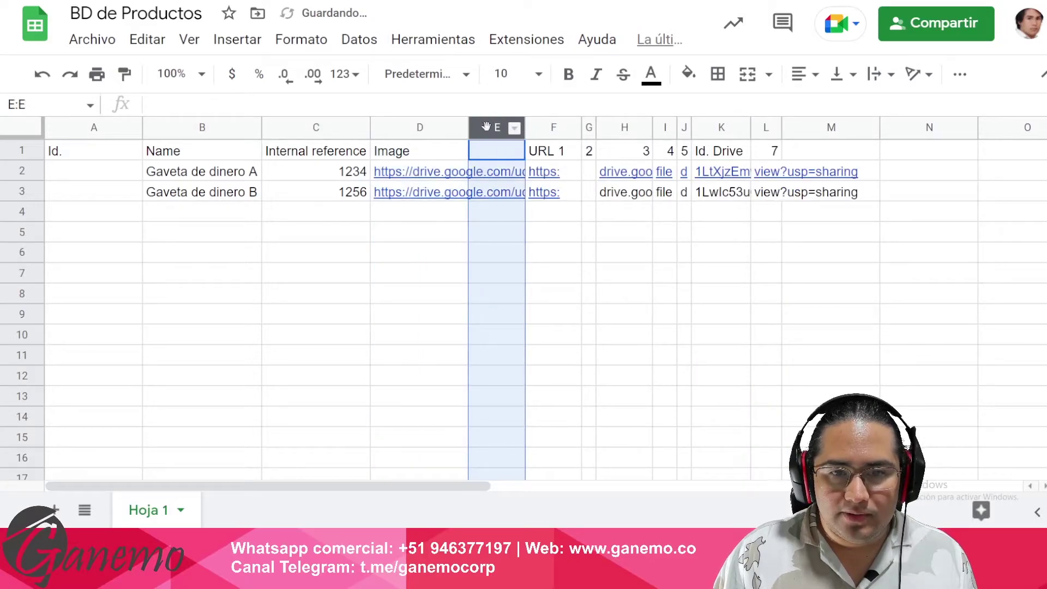
right_click(493, 125)
left_click(591, 298)
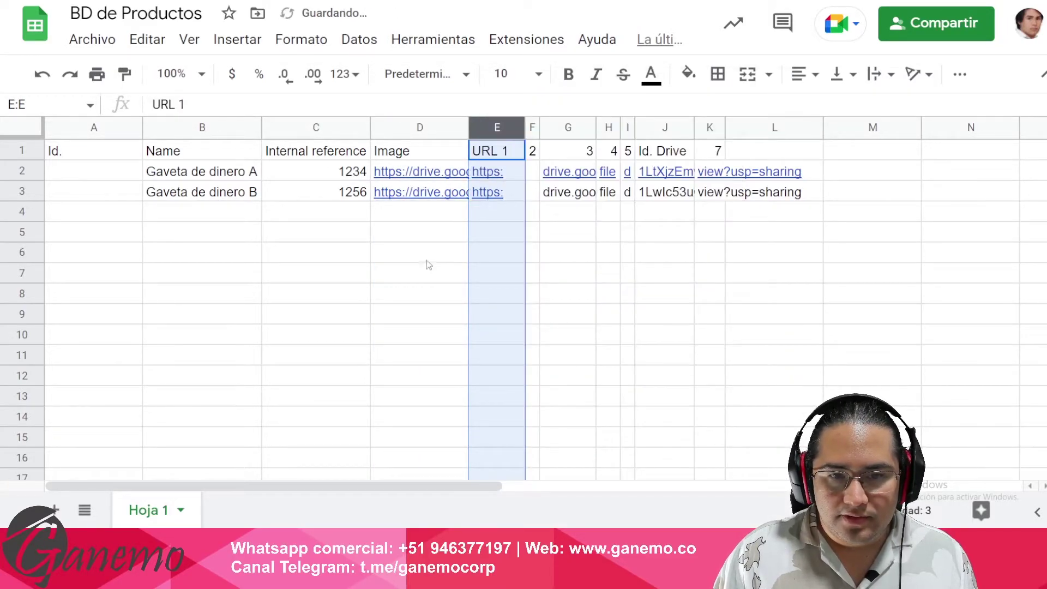
- Widen column D to check the CONCAT URLs, then narrow it back
left_click(428, 254)
left_click(423, 153)
left_click(423, 175)
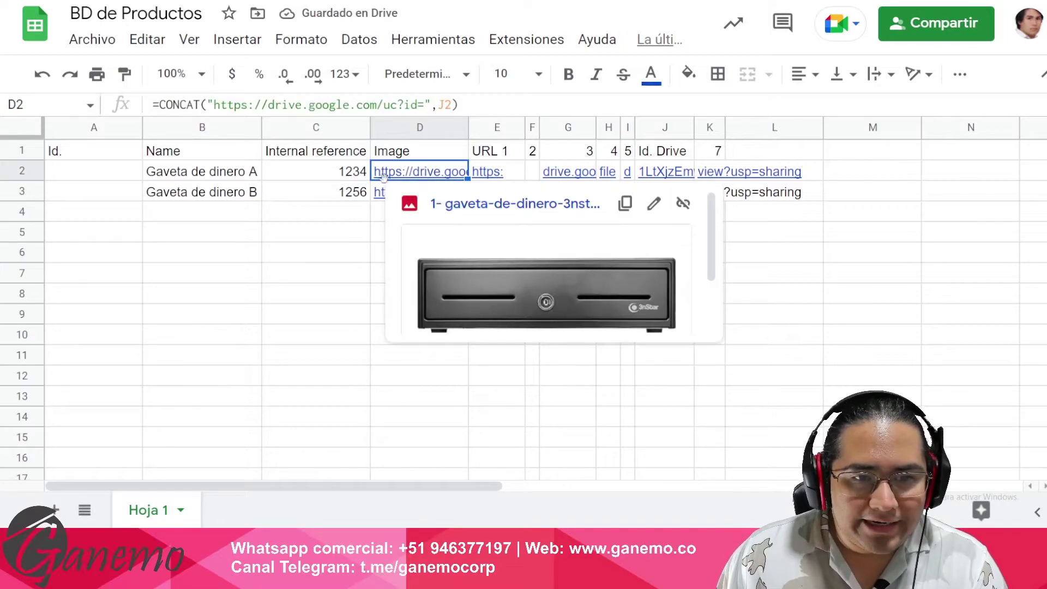
double_click(467, 127)
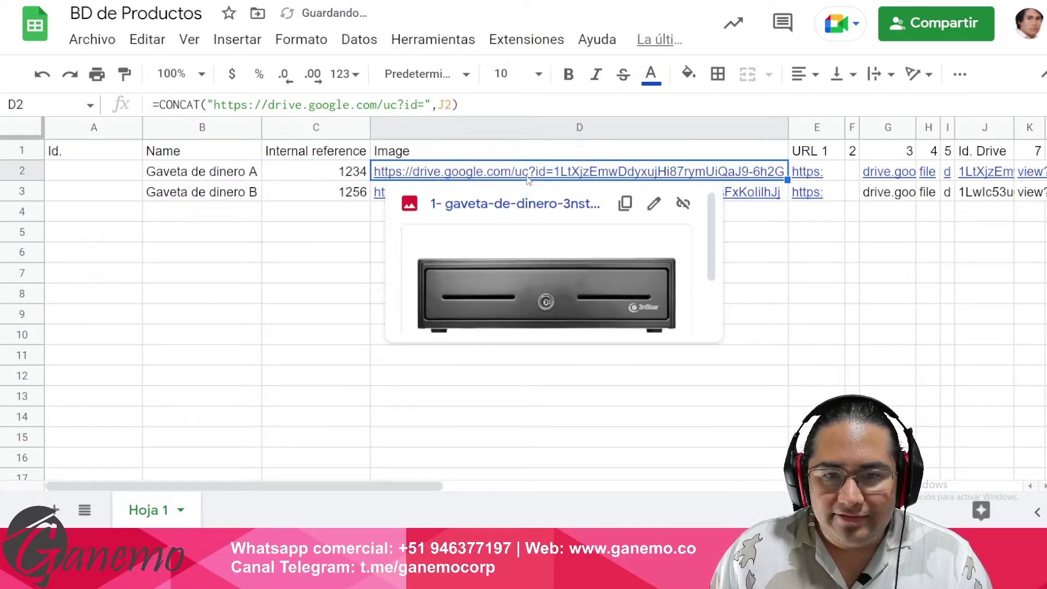
left_click(928, 293)
left_click_drag(788, 128, 443, 129)
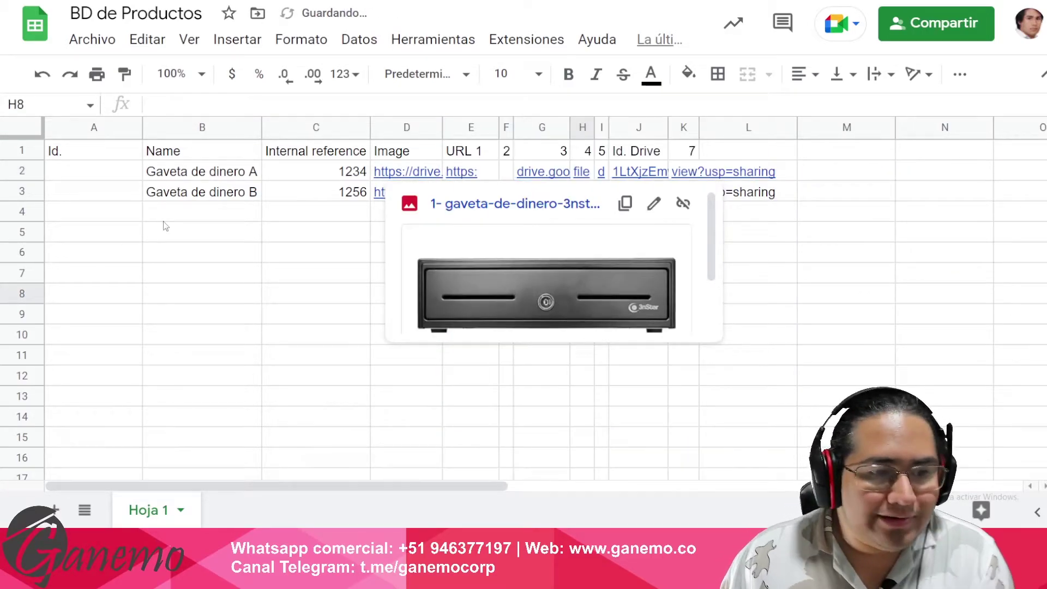
left_click(170, 213)
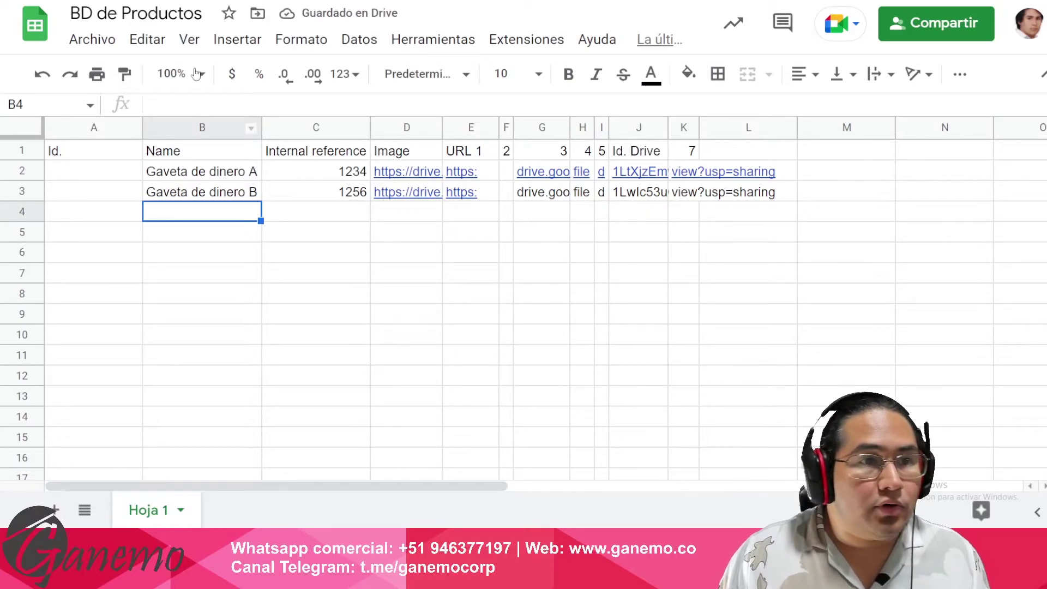
key("alt+Tab")
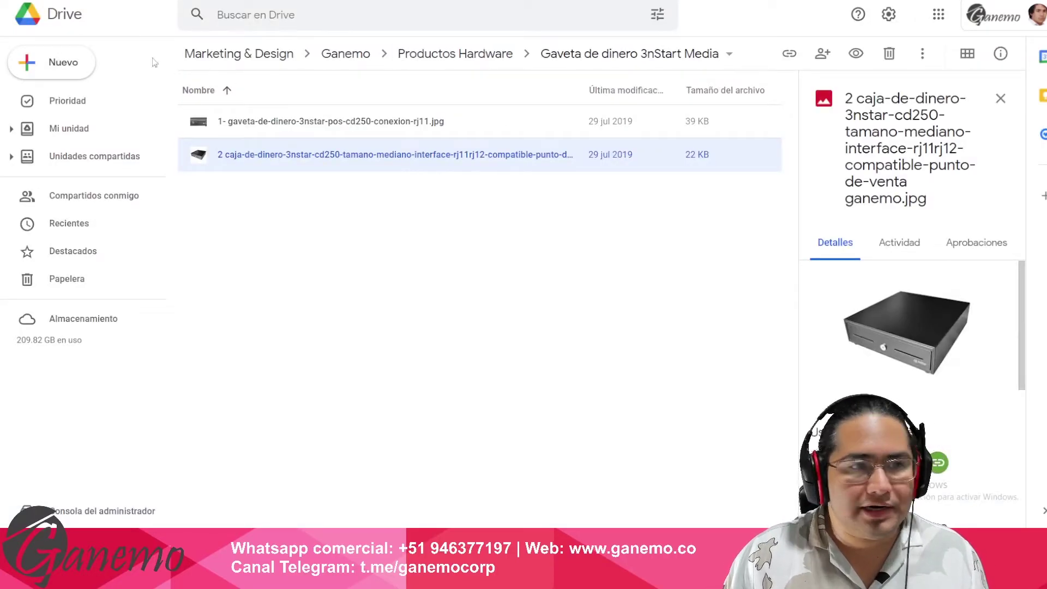
- Give the Epsom TM-T20ii USBSerial folder link access for anyone with the link
left_click(465, 57)
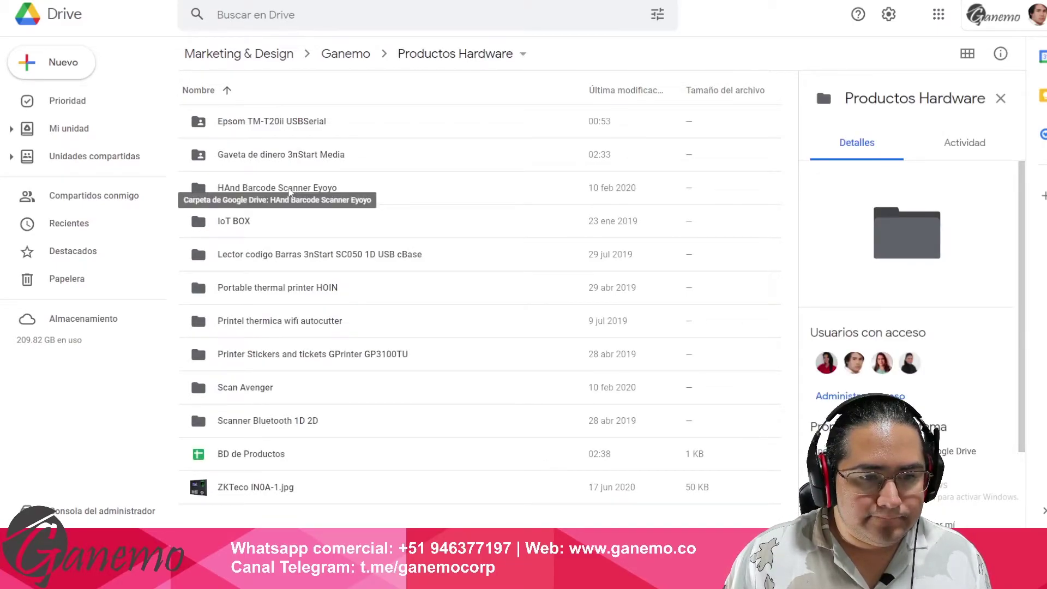
left_click(284, 355)
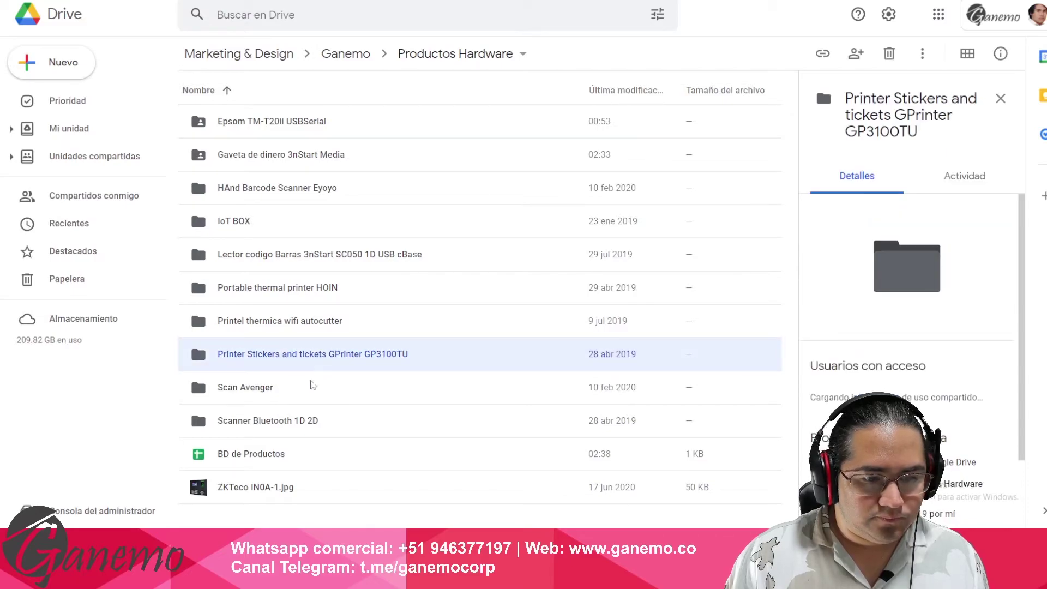
left_click(305, 388)
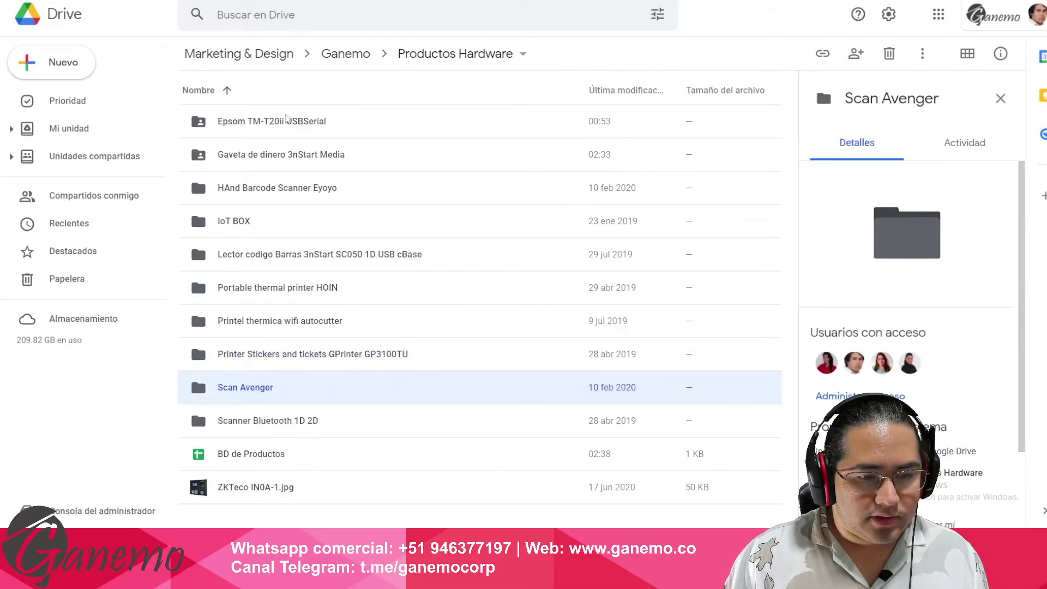
left_click(283, 120)
double_click(280, 122)
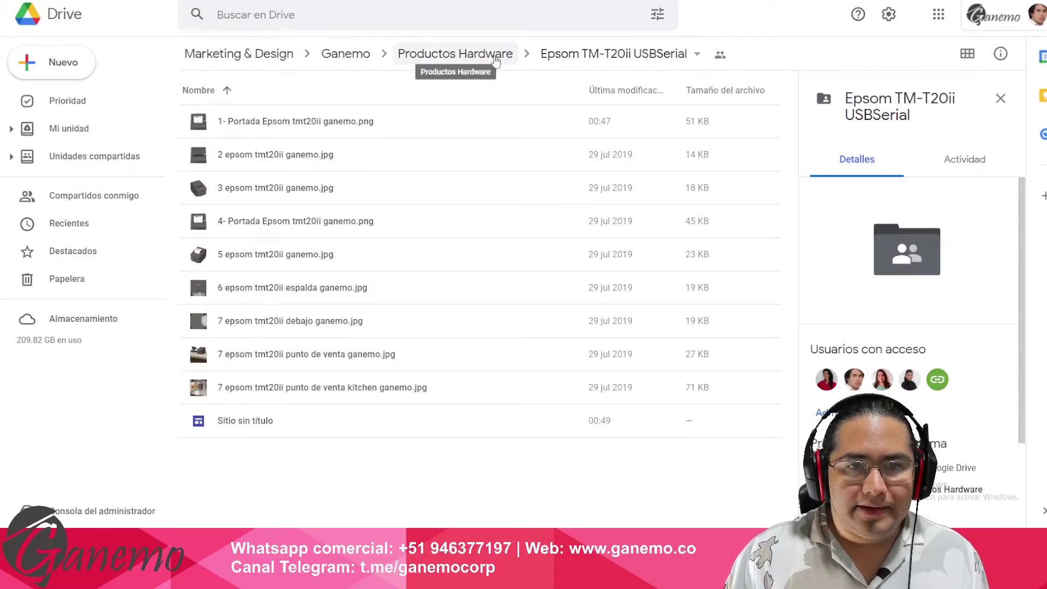
left_click(501, 52)
right_click(307, 121)
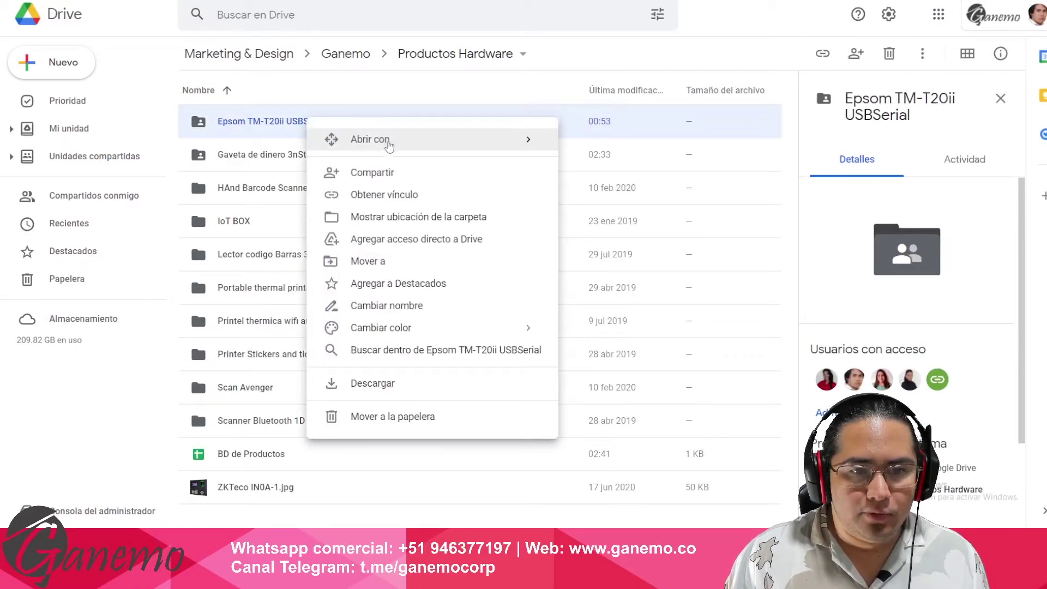
left_click(406, 197)
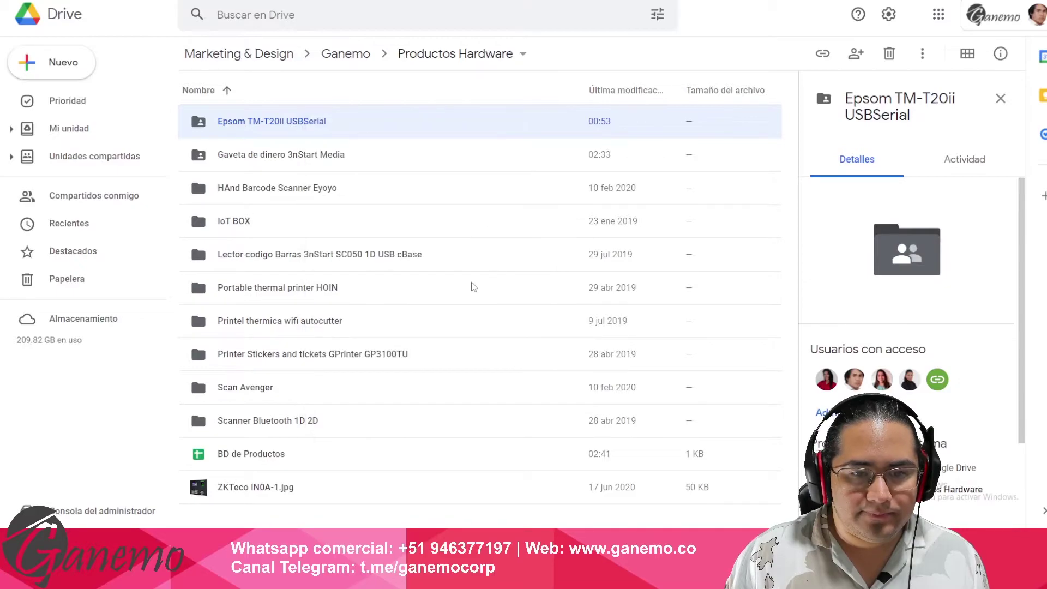
left_click(518, 311)
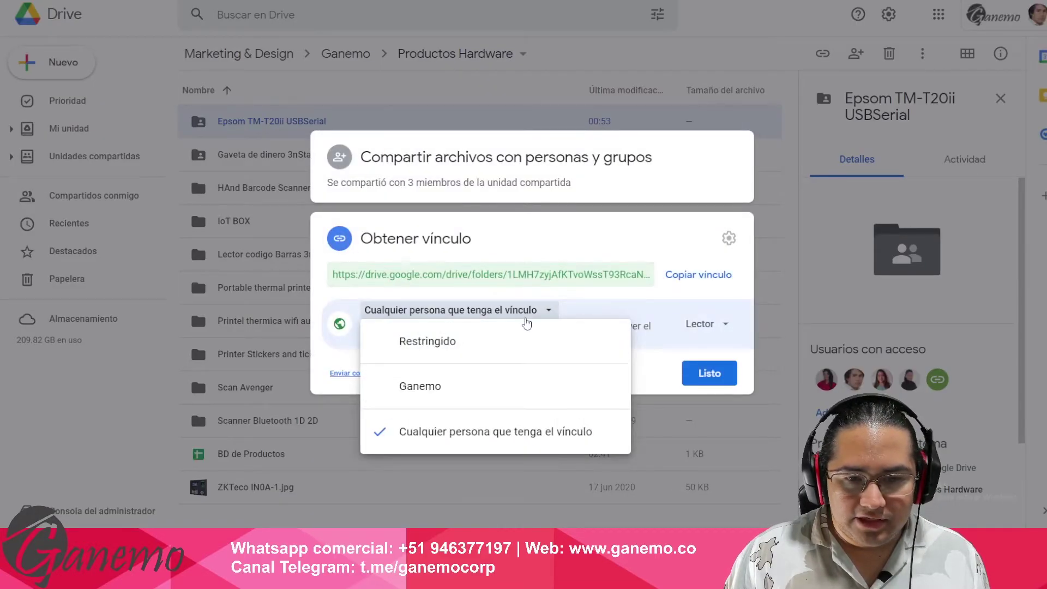
left_click(526, 437)
left_click(712, 376)
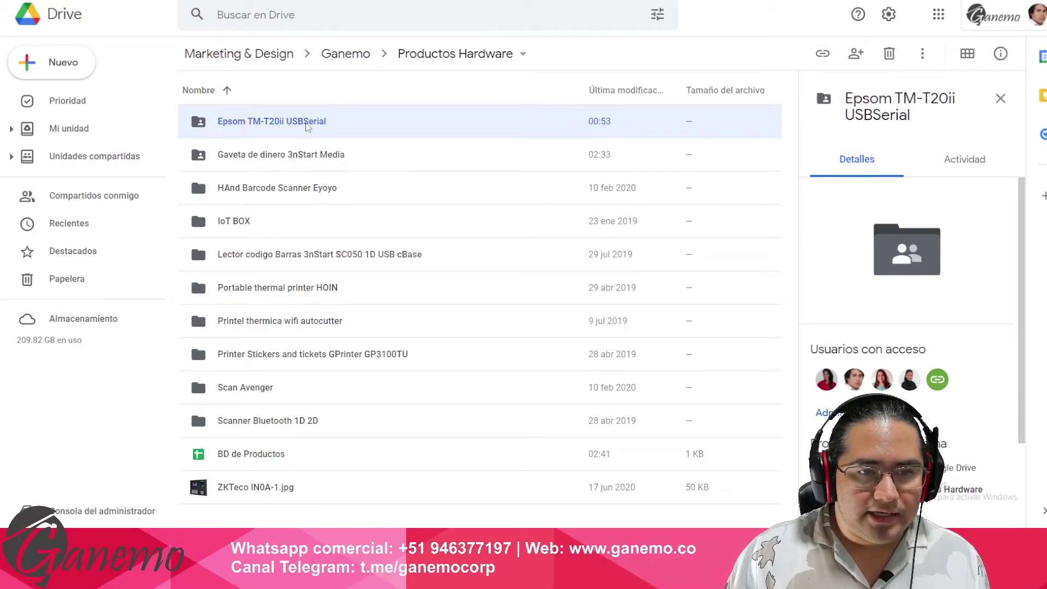
- Copy the share link of the 1- Portada cover image inside the Epsom folder
double_click(303, 125)
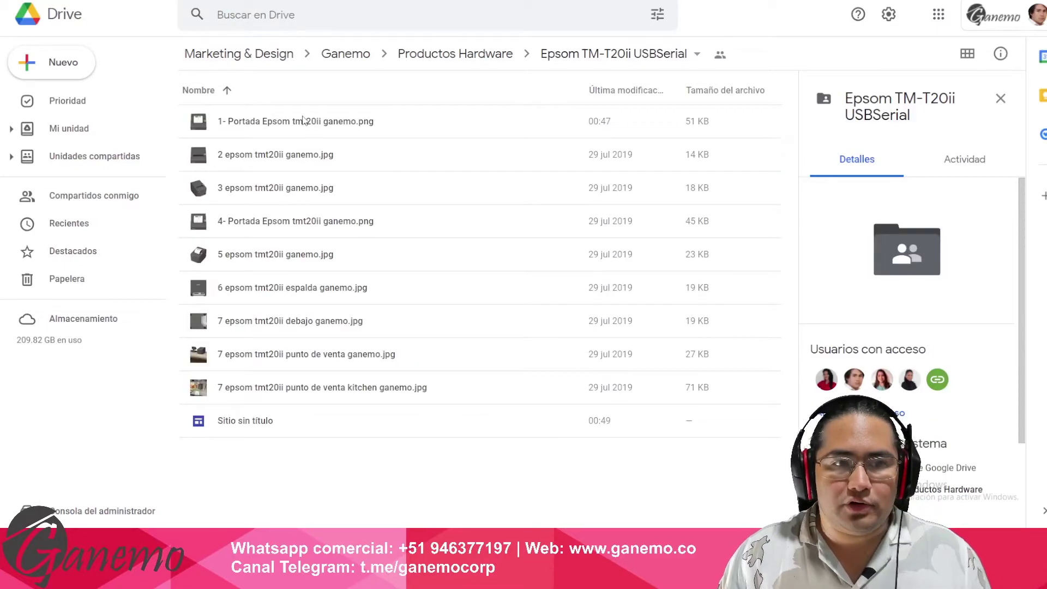
left_click(305, 121)
left_click(294, 163)
left_click(293, 180)
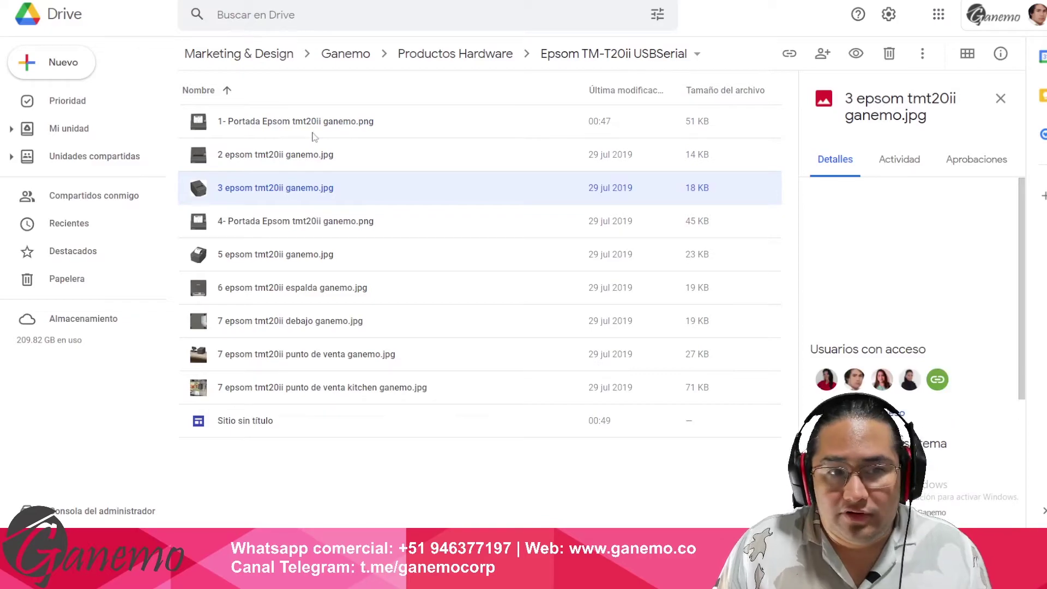
left_click(311, 129)
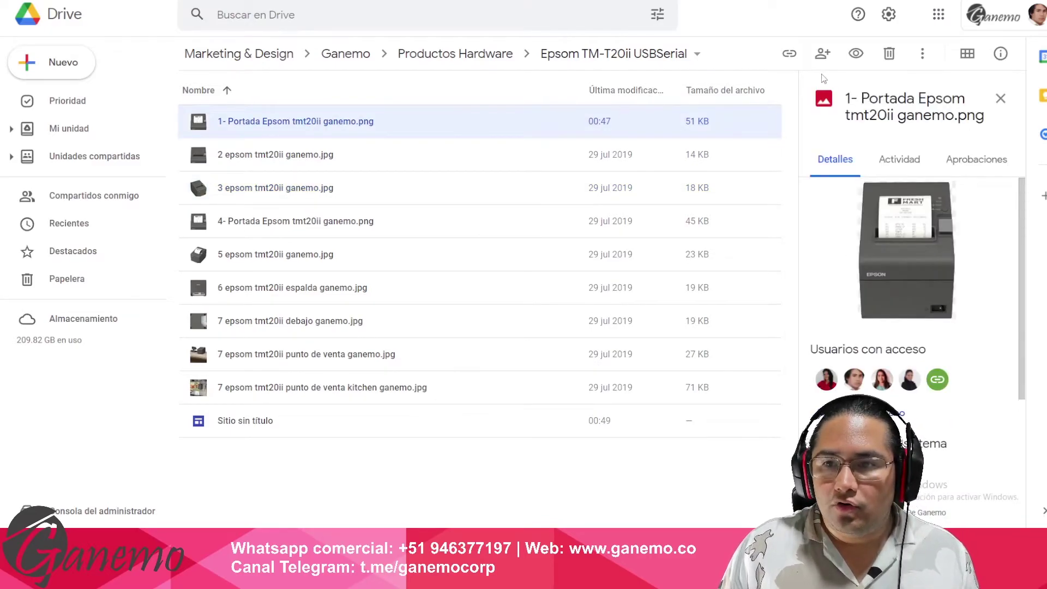
left_click(789, 54)
left_click(676, 262)
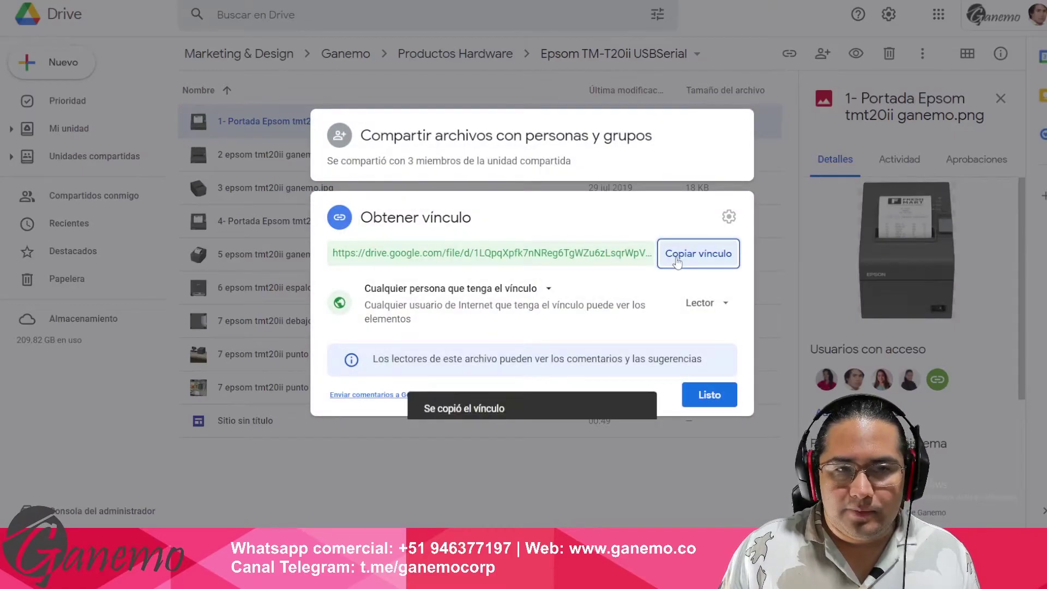
left_click(352, 11)
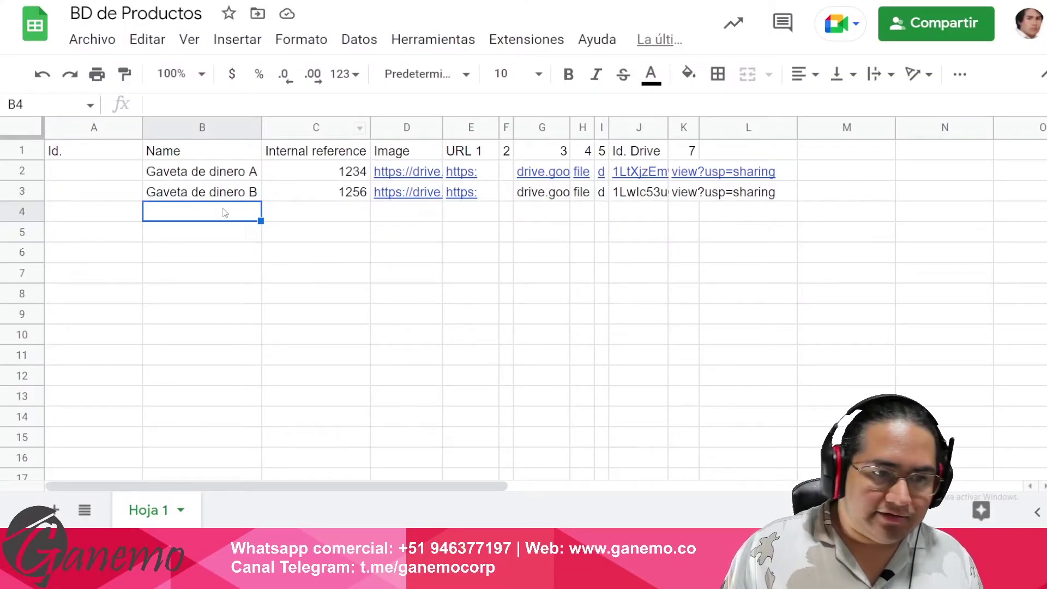
- Enter 'Epson MT-20' in B4 with internal reference 4568 in C4
type("Epson")
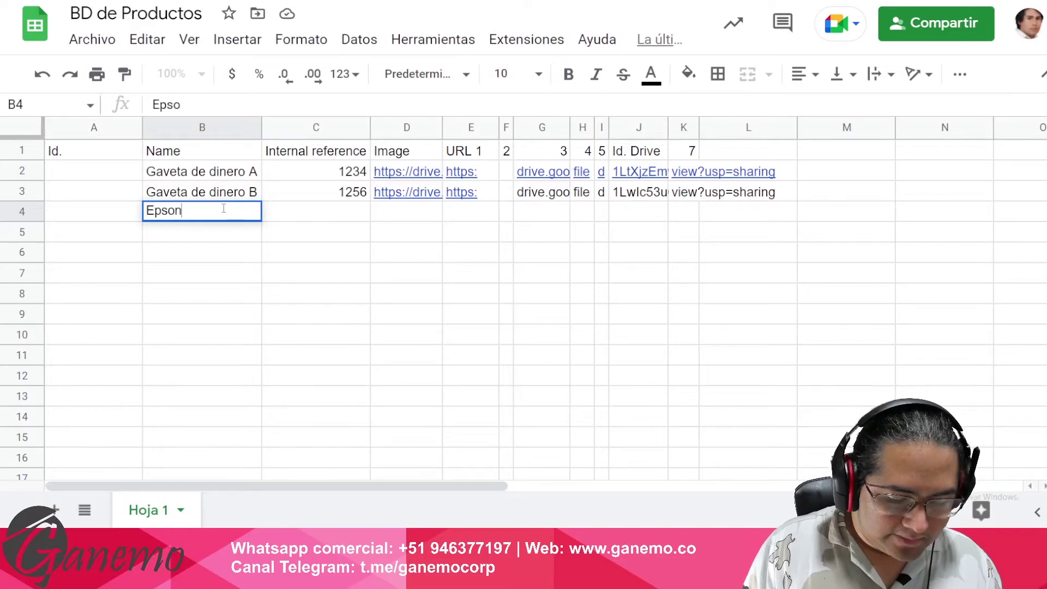
type(" M")
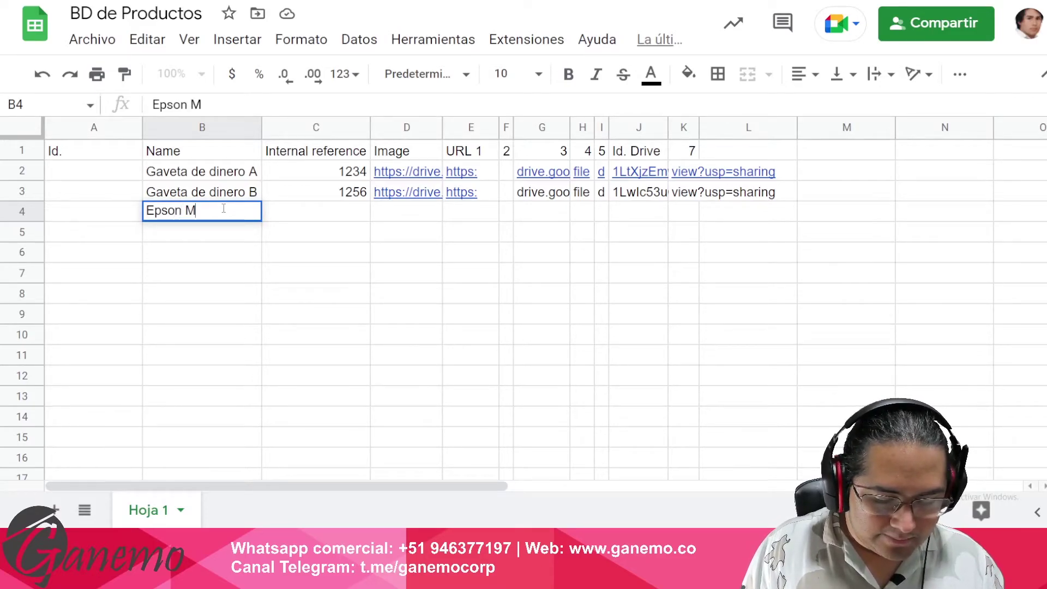
type("T-00")
key("Return")
key("Up")
key("Right")
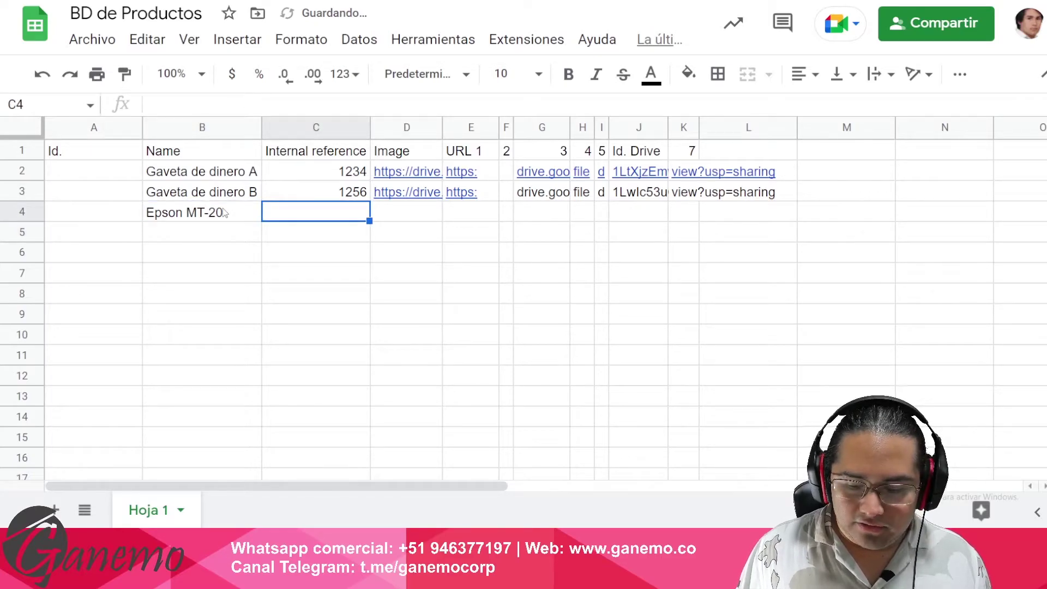
type("4568")
key("Return")
key("Up")
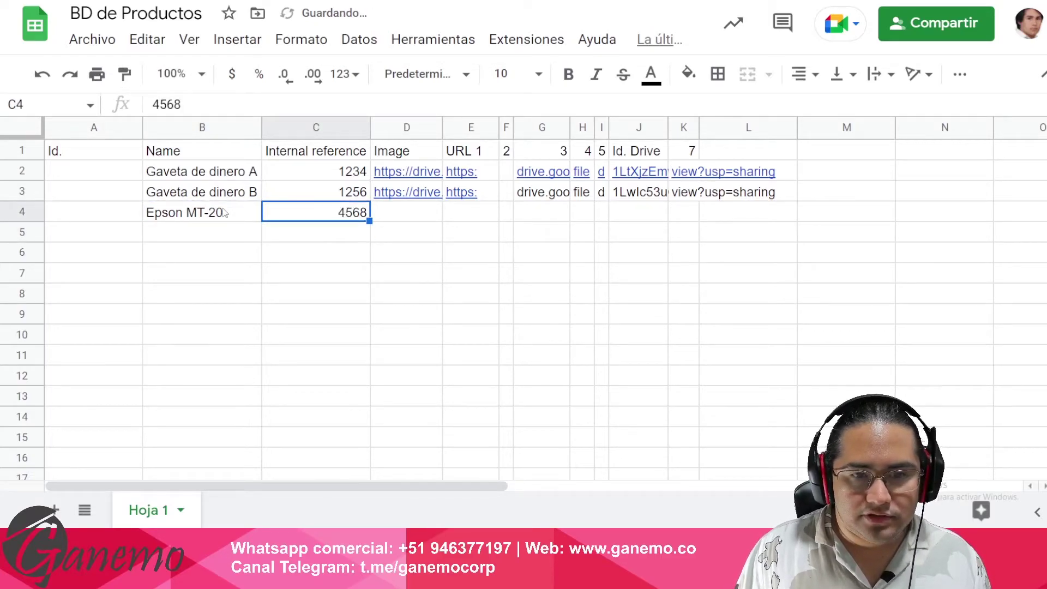
key("Right")
key("Right")
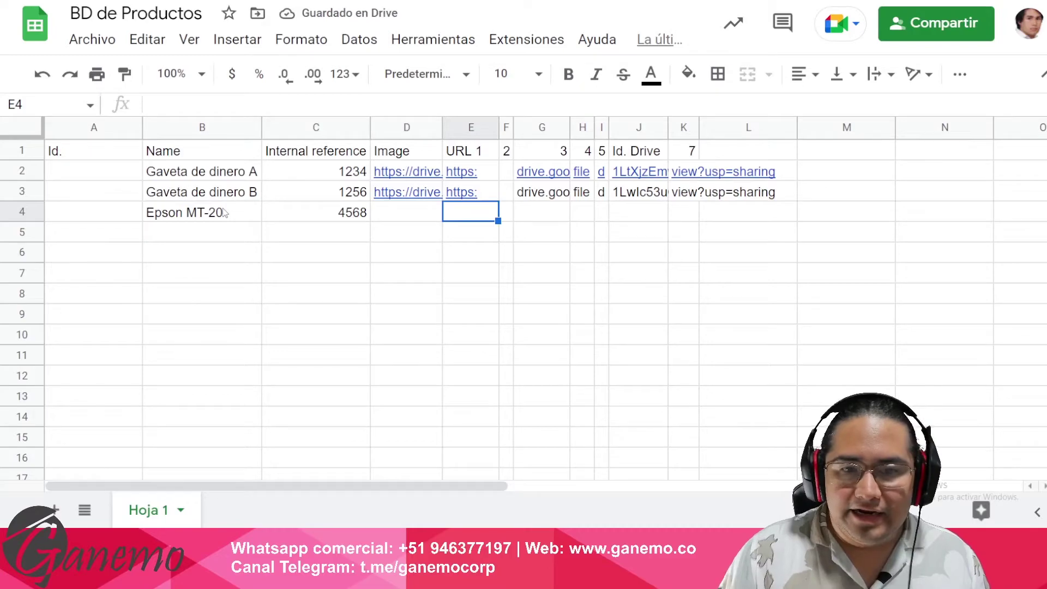
- Paste the copied Drive image link into E4 under URL 1
double_click(464, 213)
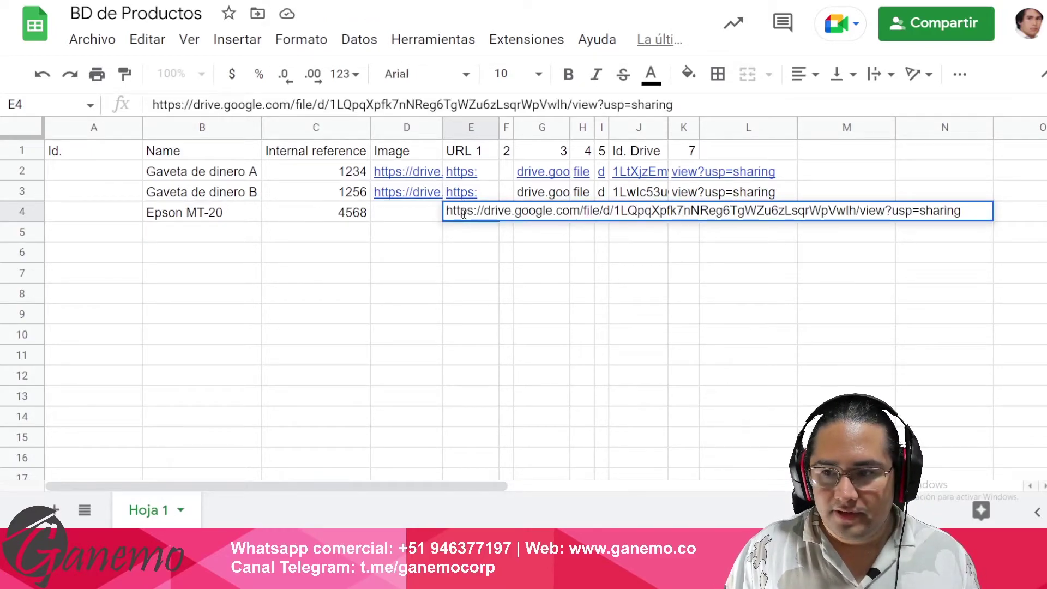
key("Return")
key("Left")
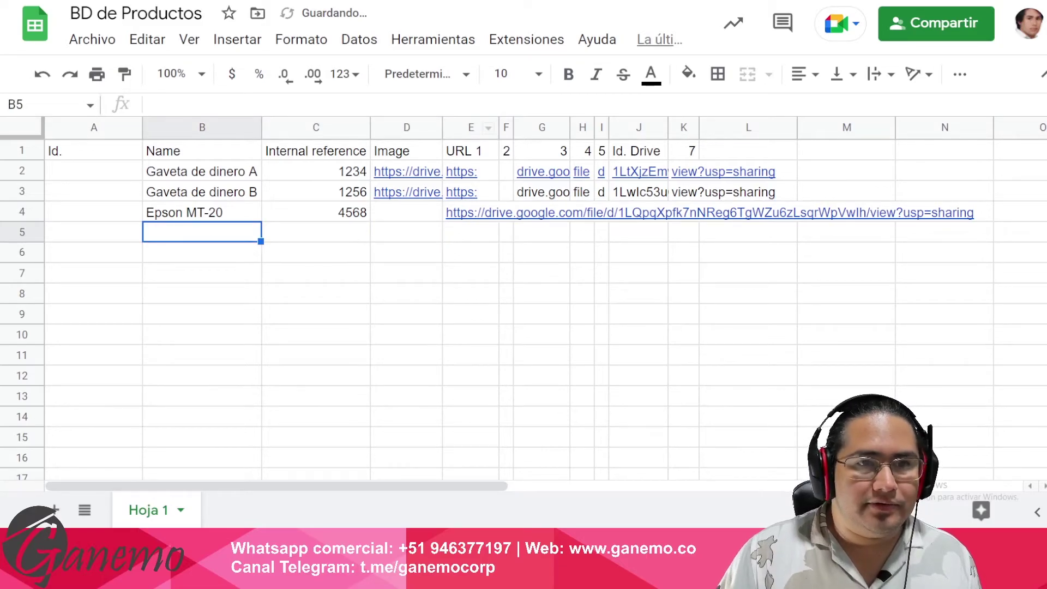
key("alt+Tab")
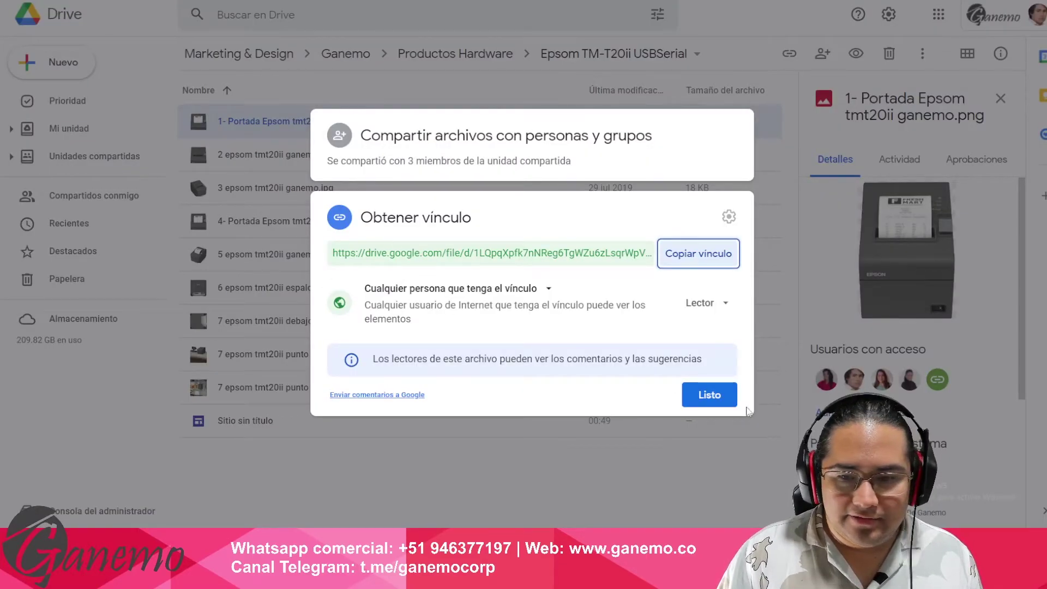
- In Drive, close the cover image's share window and copy the share link for image 2 (epsom tmt20ii ganemo.jpg)
left_click(712, 396)
left_click(311, 158)
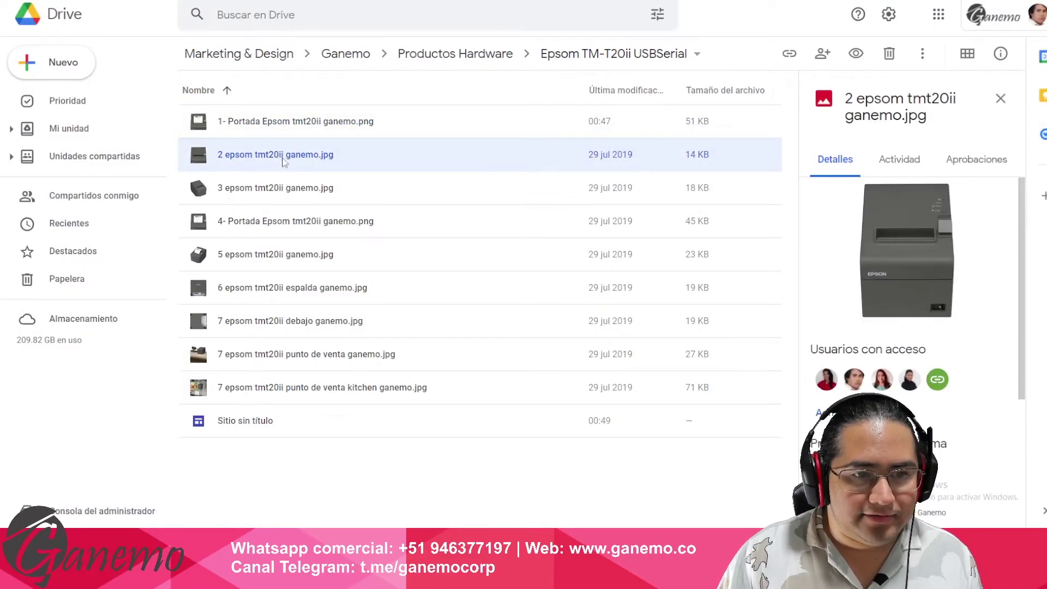
right_click(299, 159)
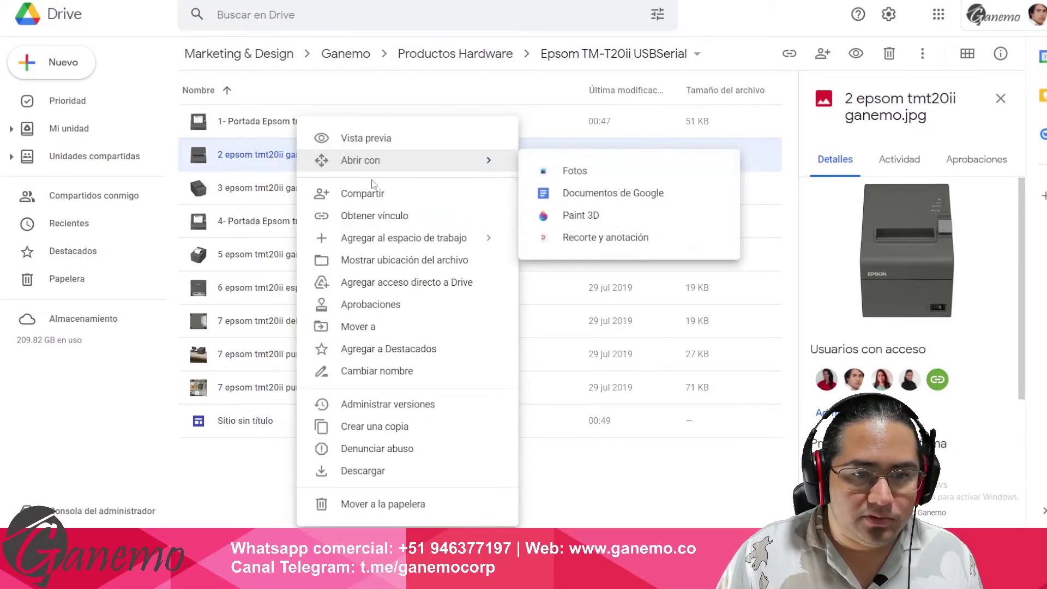
left_click(376, 214)
- In the spreadsheet, enter 'Epson MT-22' in B5, 4578 in C5, and paste the image link into E5
key("alt+Tab")
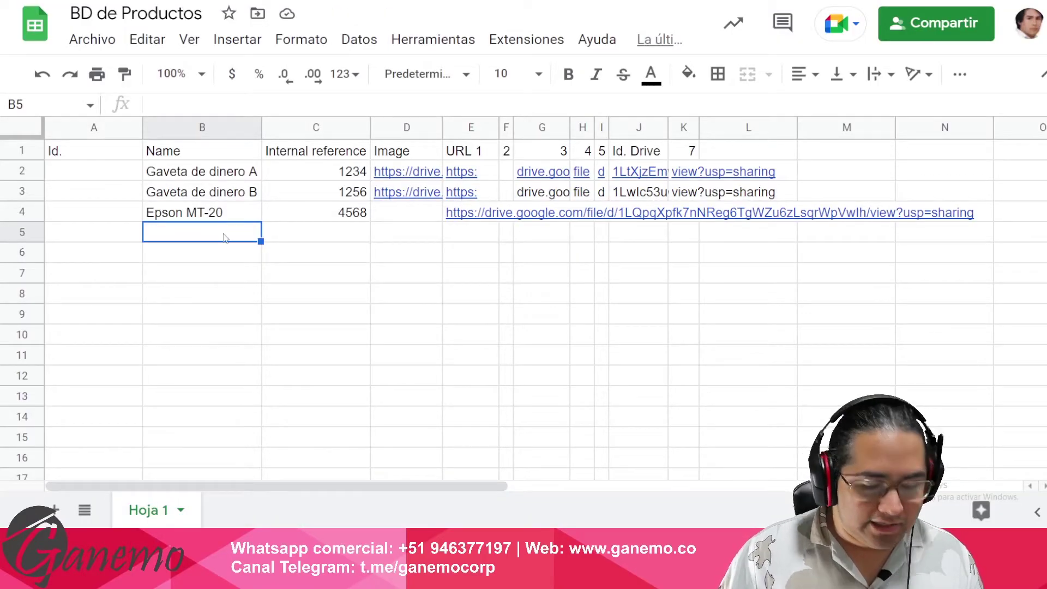
type("Epson MT-22")
key("Return")
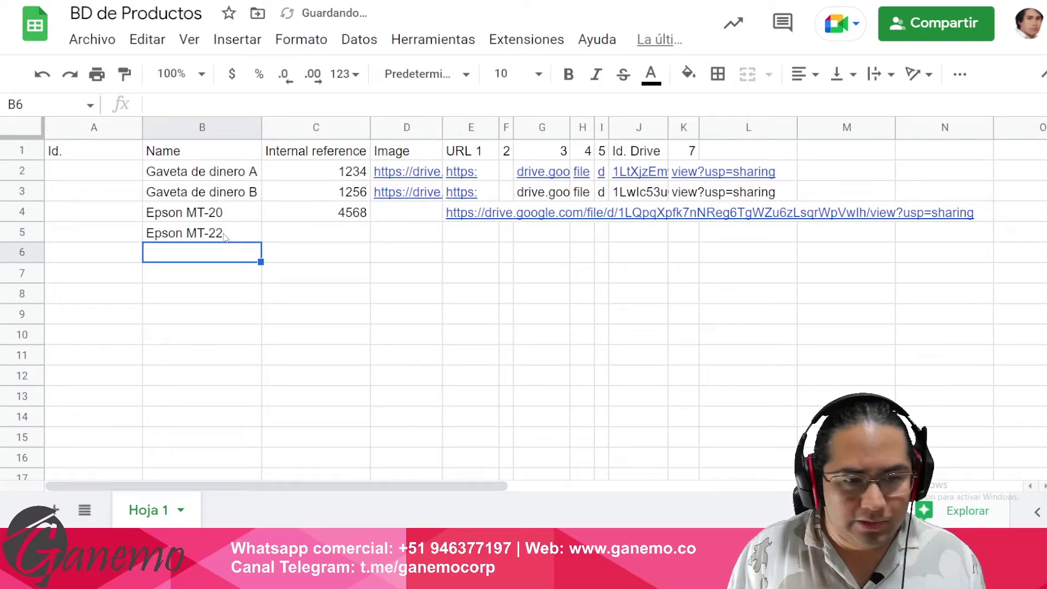
key("Up")
key("Right")
type("4578")
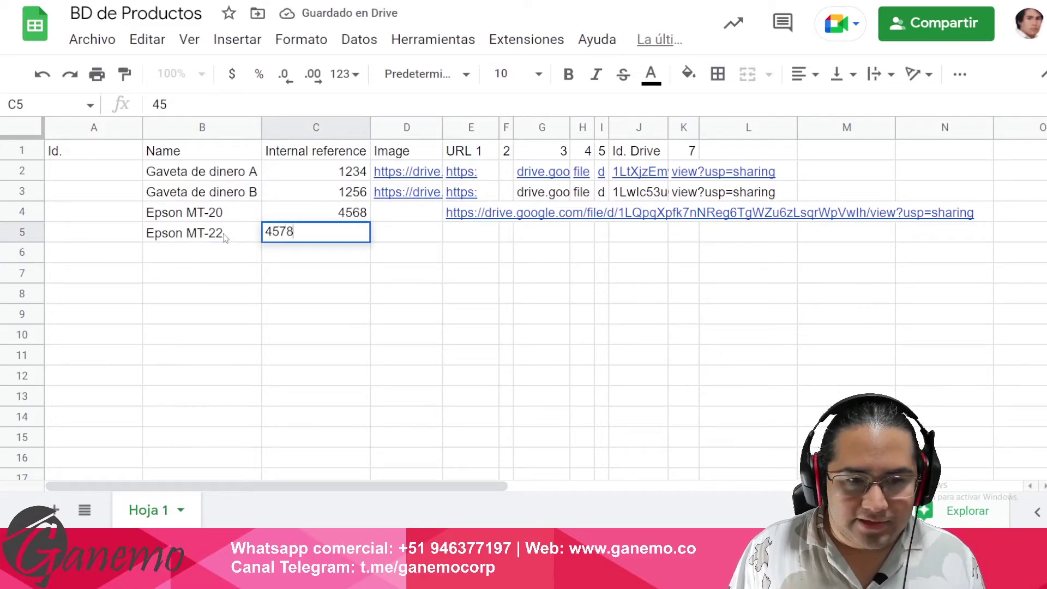
key("Right")
key("Right")
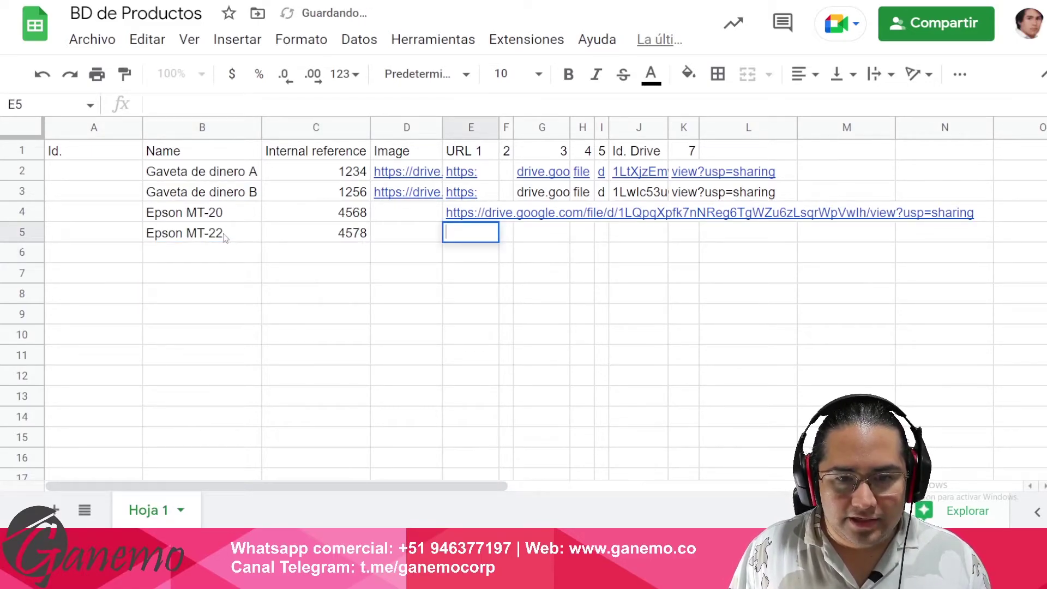
key("Left")
key("Left")
key("Left")
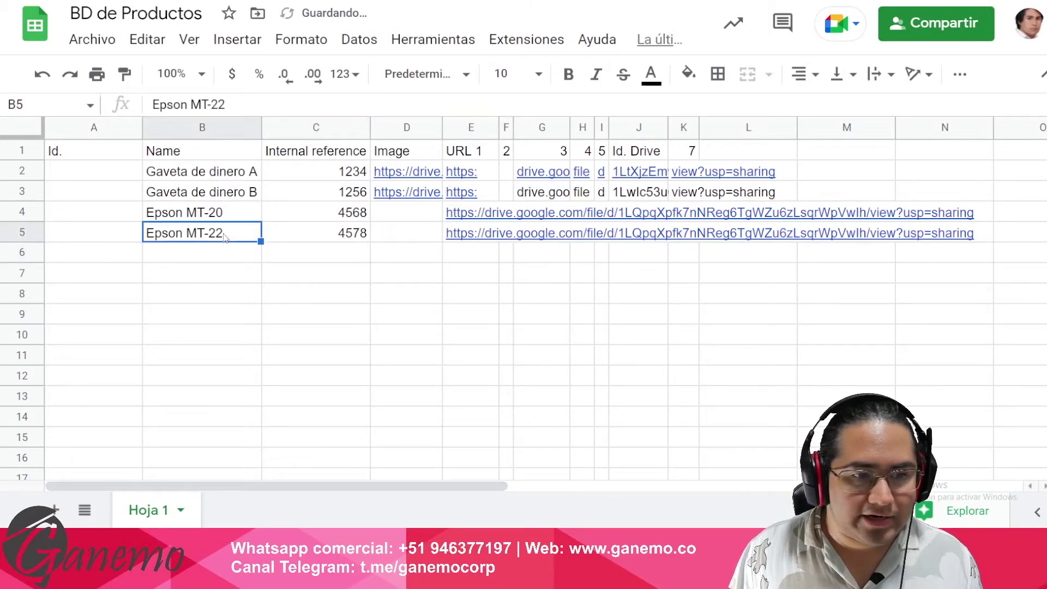
key("Down")
- Close image file 2's share window in Drive, then reselect the Epson MT-22 name cell in BD de Productos
left_click(267, 3)
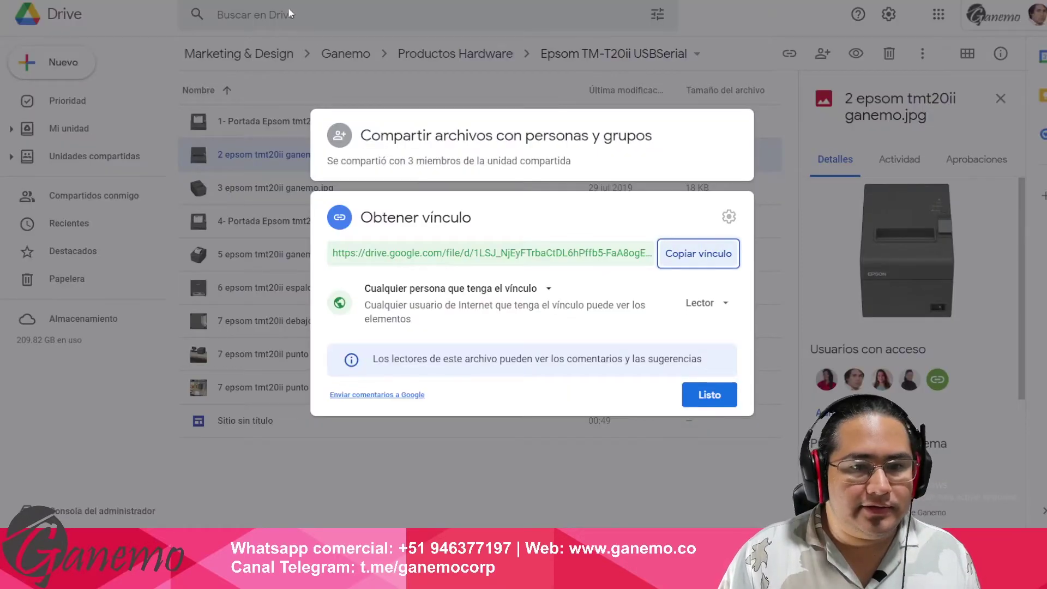
left_click(709, 395)
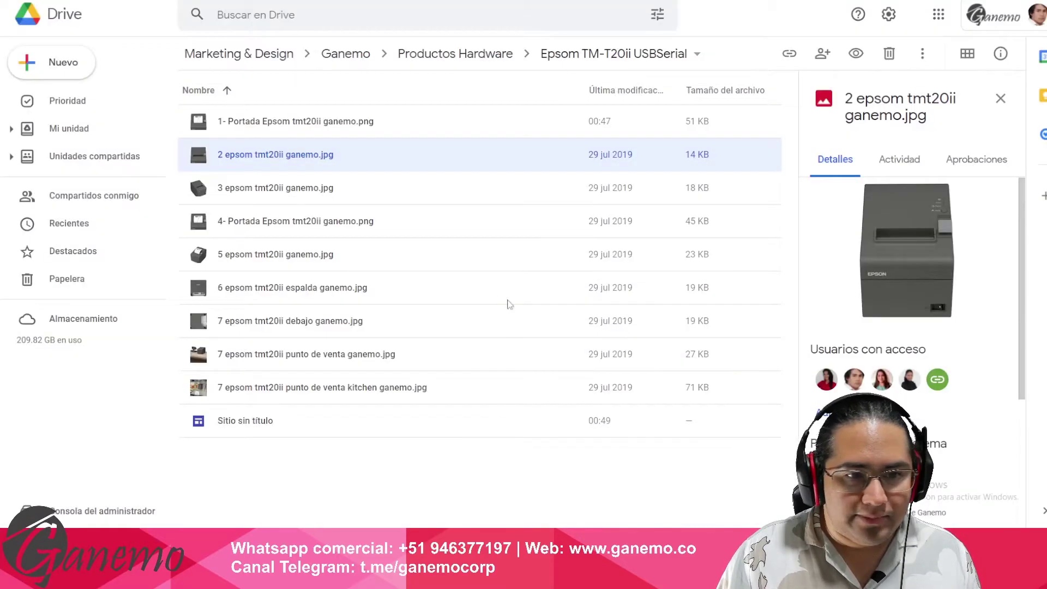
left_click(234, 3)
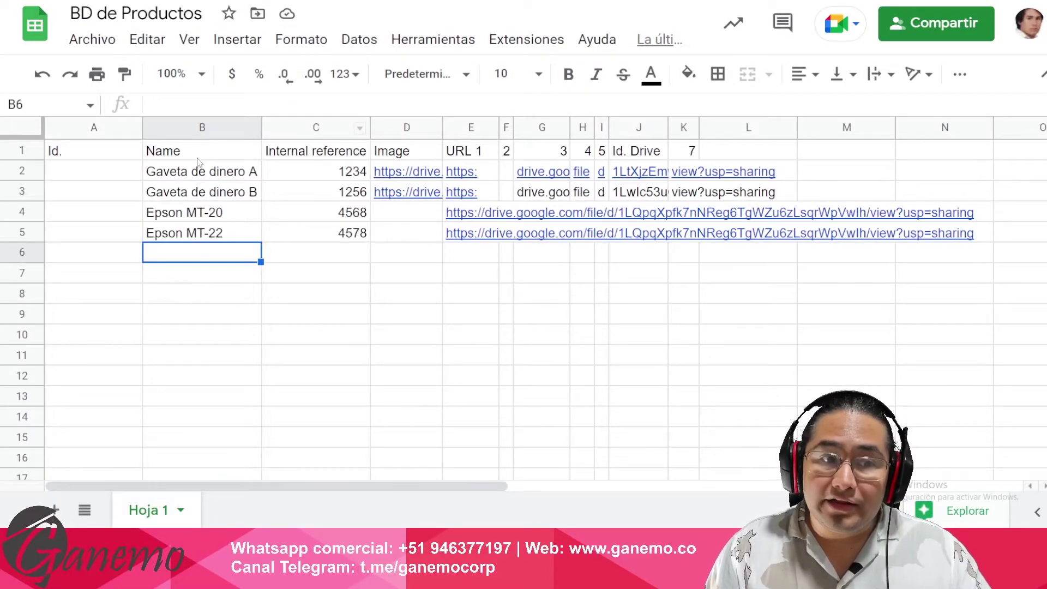
left_click_drag(200, 157, 212, 174)
left_click_drag(281, 188, 370, 243)
left_click_drag(215, 148, 401, 232)
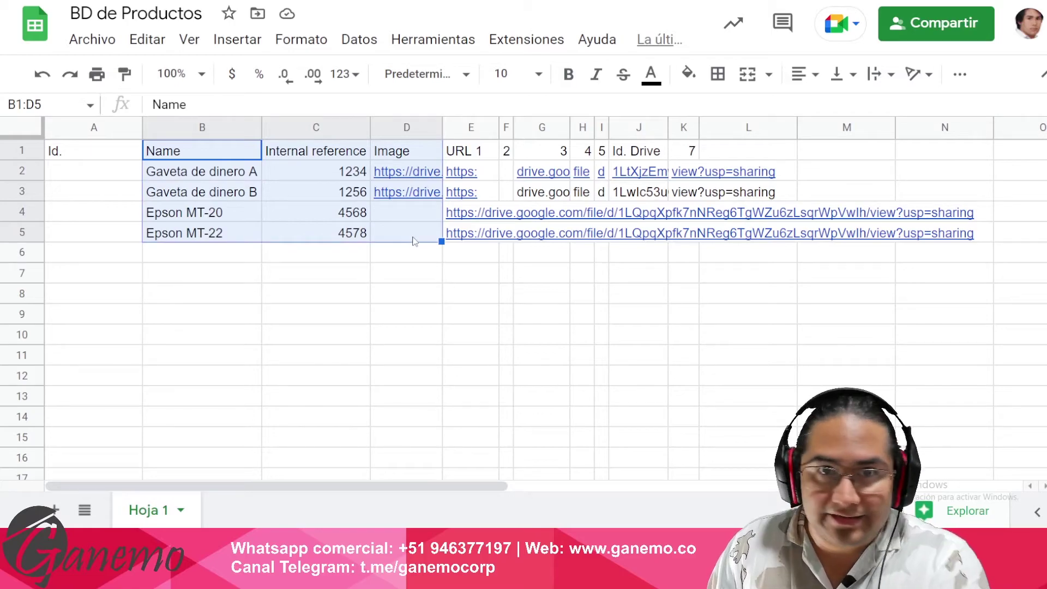
left_click(221, 259)
left_click(222, 233)
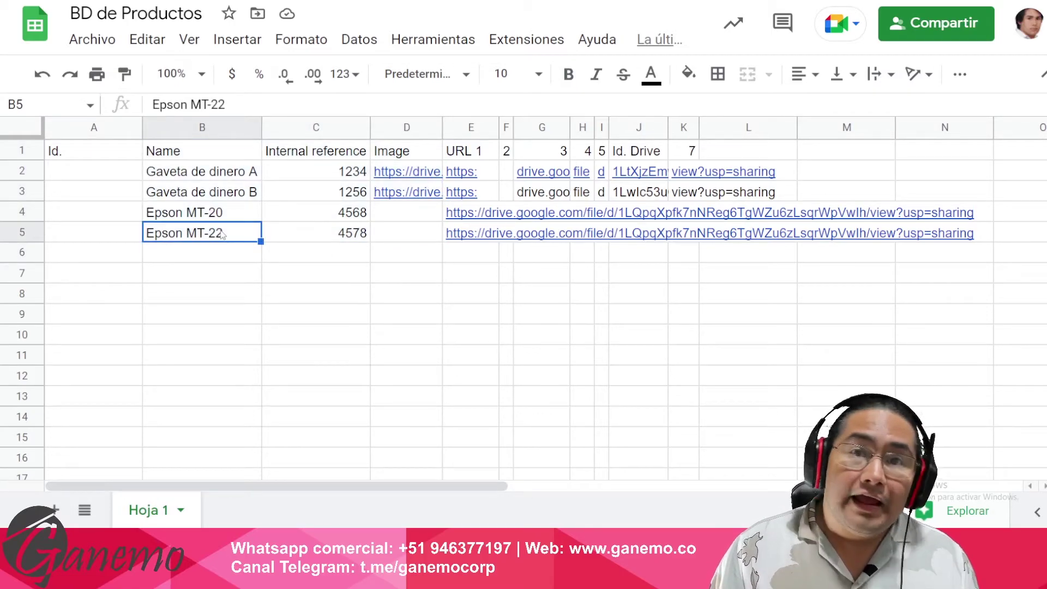
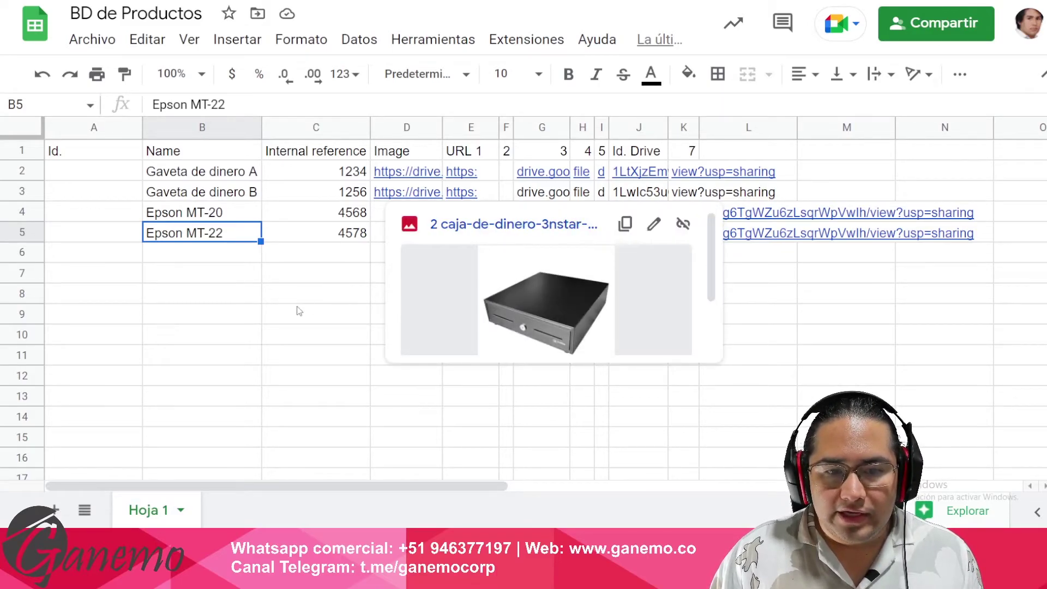
- Copy the row 3 Image formula from D3 into D4 and D5
left_click(311, 295)
left_click(408, 194)
key("ctrl+c")
key("Down")
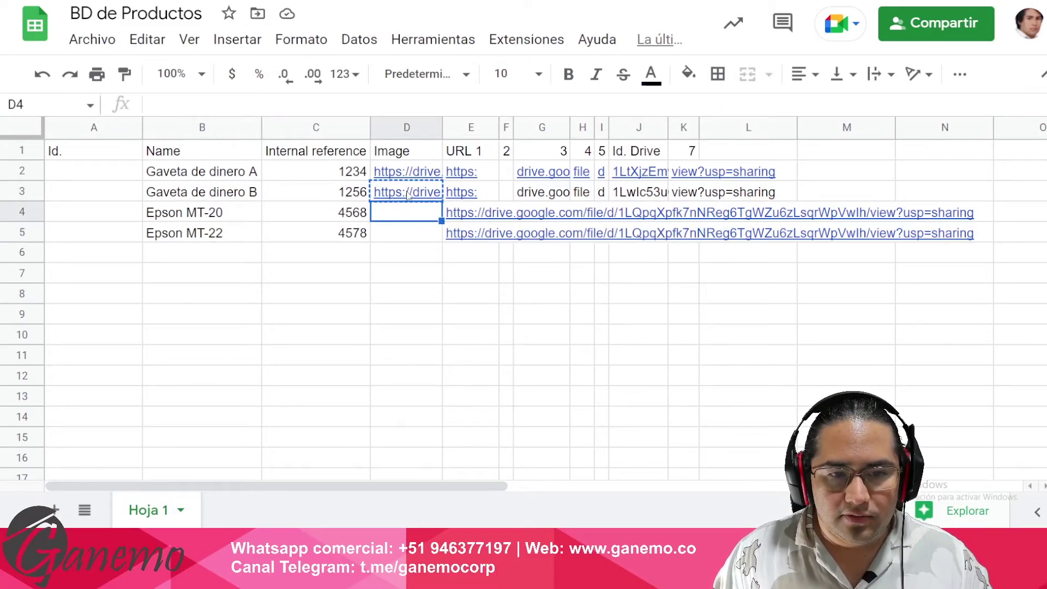
key("ctrl+v")
key("Down")
key("ctrl+v")
- Split the Drive links in E4:E5 into columns using the custom separator "/"
left_click_drag(474, 216, 480, 233)
left_click(359, 39)
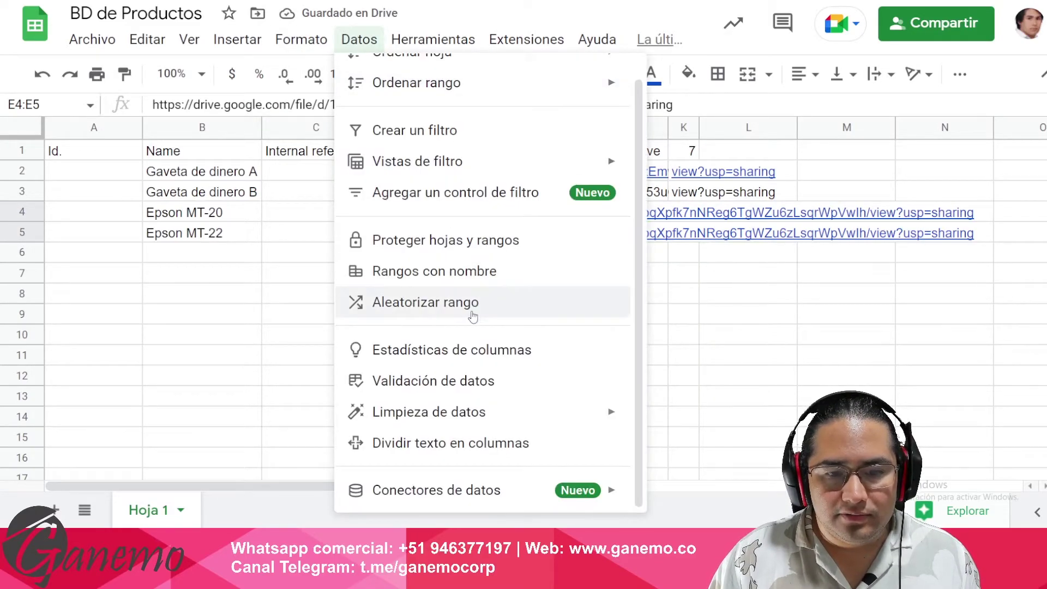
left_click(447, 442)
left_click(561, 240)
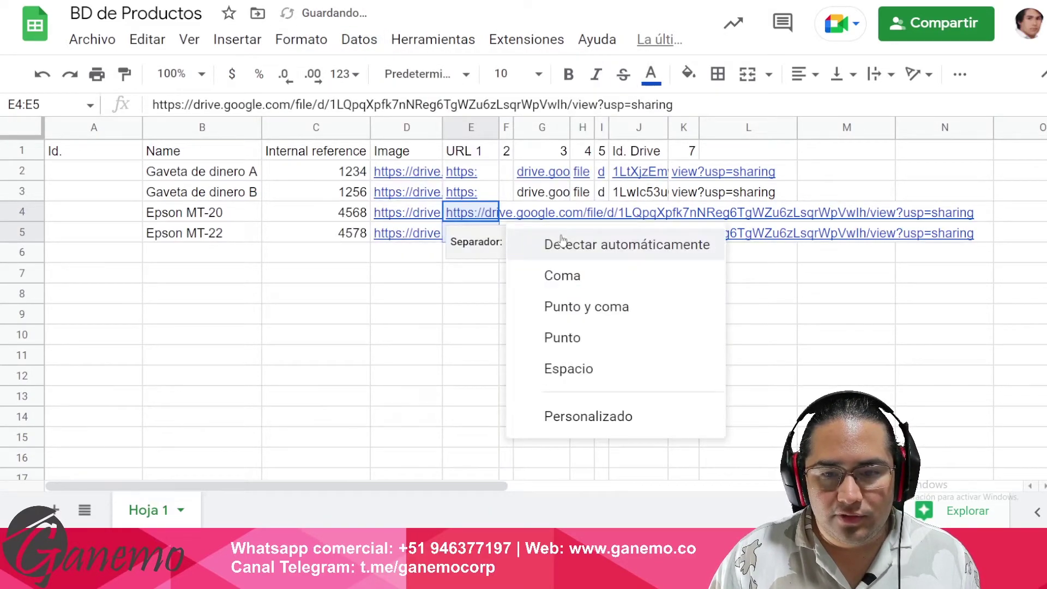
left_click(578, 415)
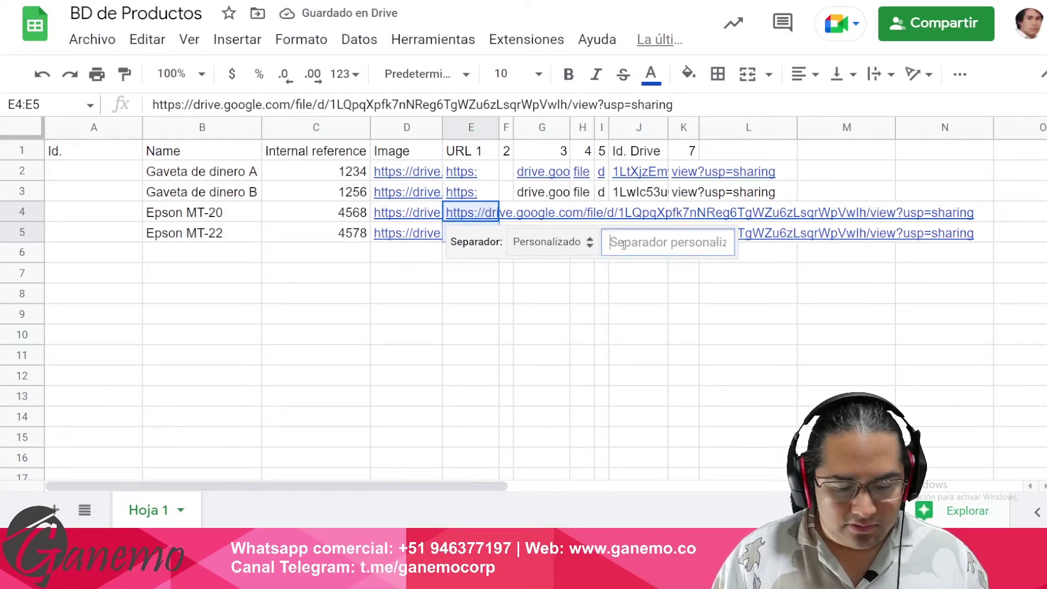
type("/")
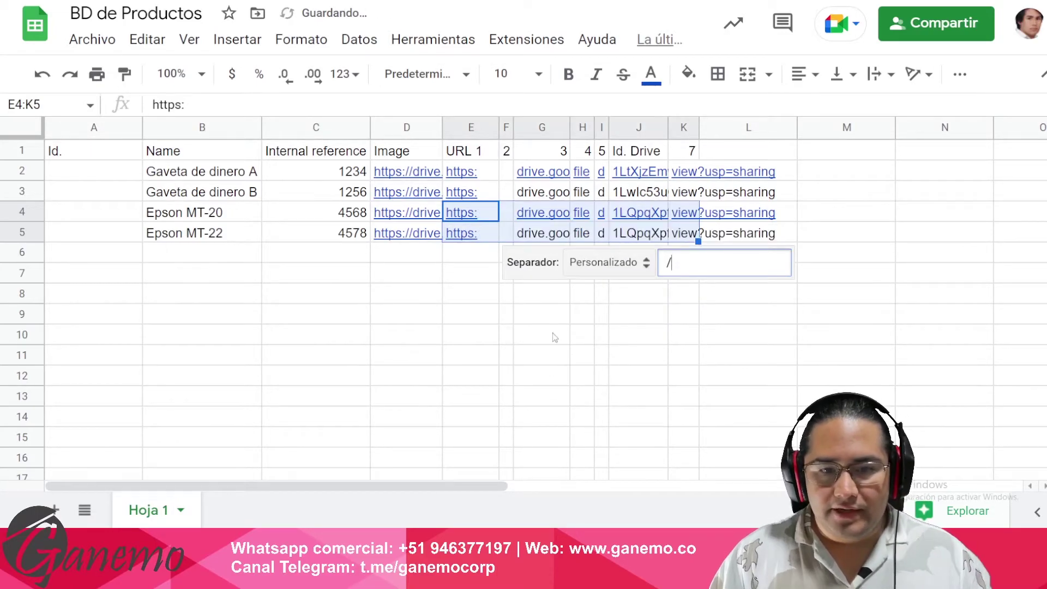
left_click(562, 334)
- Check the CONCAT formula in D4 and temporarily widen column D to see the full link
double_click(426, 215)
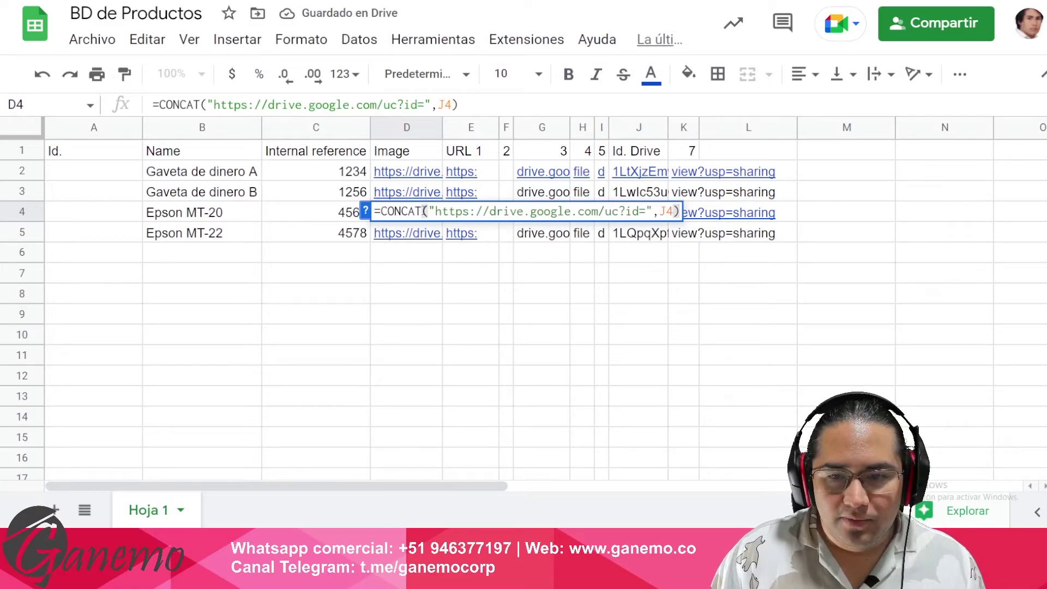
key("Escape")
mouse_move(443, 127)
left_mouse_down()
mouse_move(722, 128)
mouse_move(440, 142)
left_mouse_up()
left_click(522, 156)
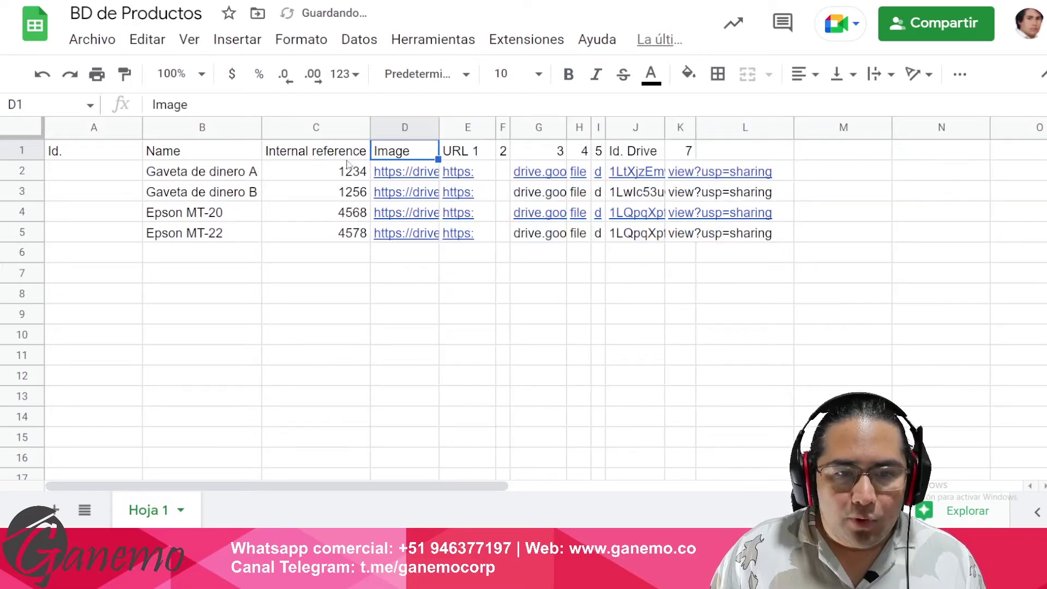
- Autofit column A to its Id. contents
left_click(315, 163)
key("Down")
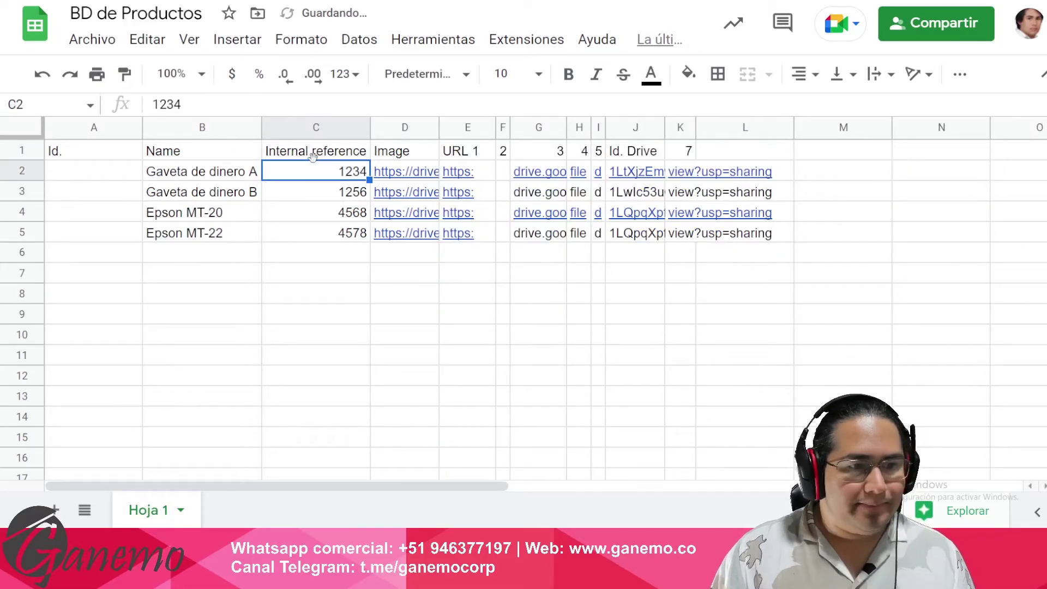
double_click(142, 127)
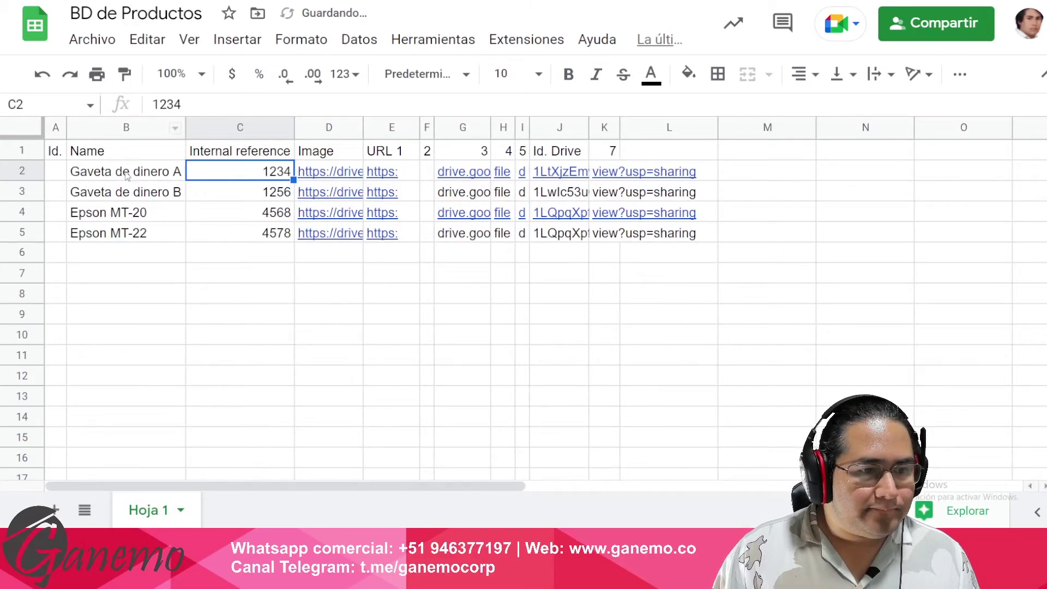
left_click(131, 173)
- Download the BD de Productos sheet as a Microsoft Excel (.xlsx) file
left_click(91, 39)
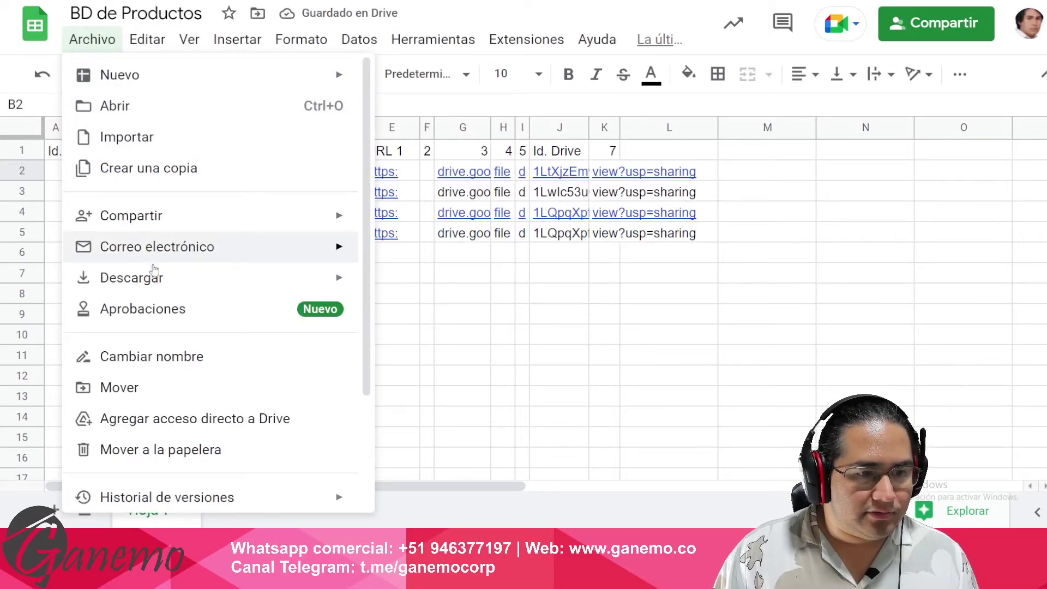
mouse_move(227, 280)
left_click(463, 281)
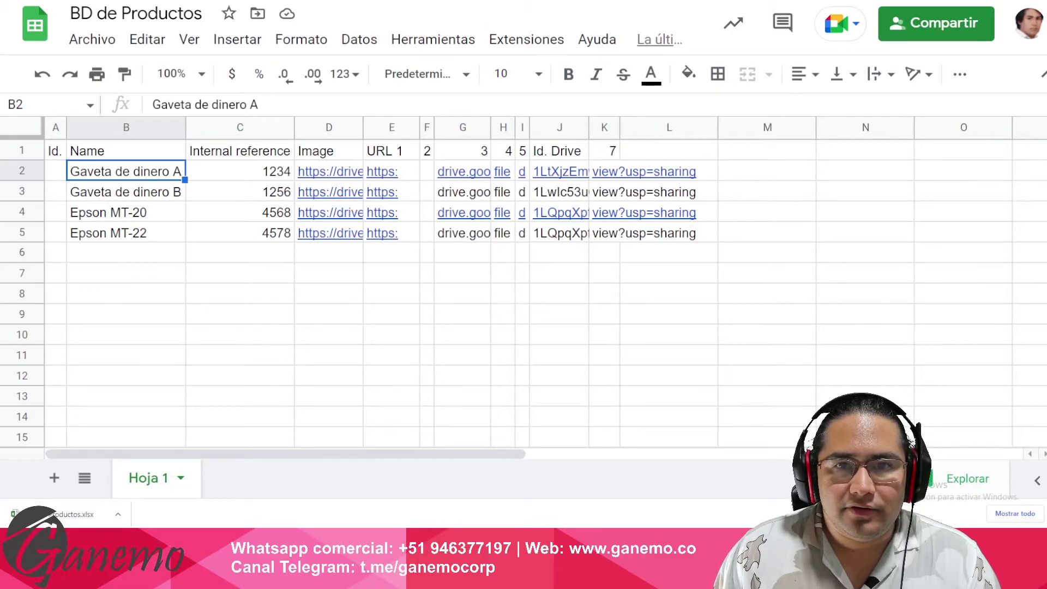
key("ctrl+Tab")
left_click(320, 12)
left_click(339, 48)
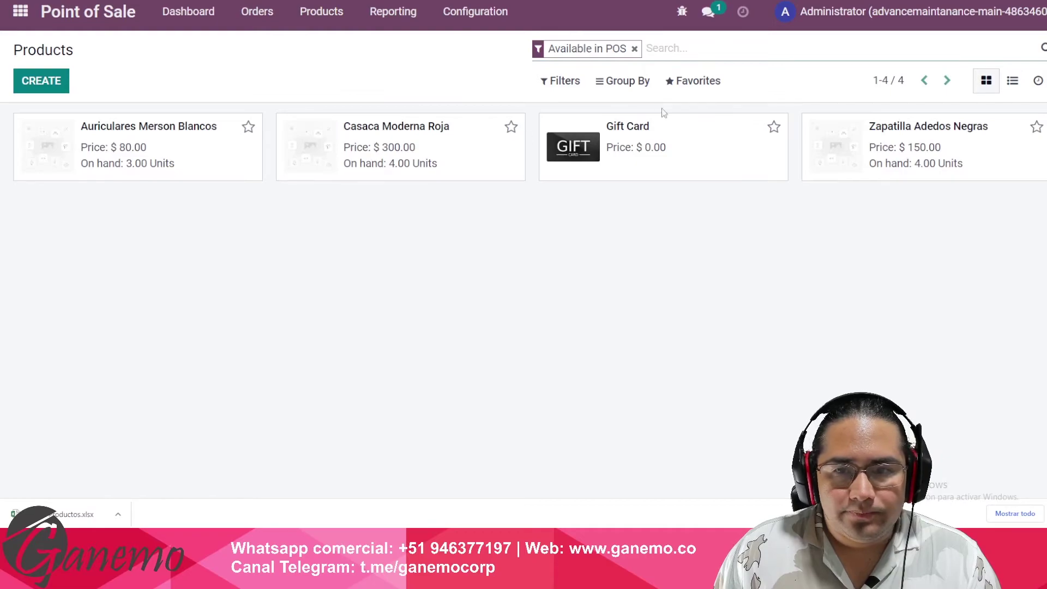
left_click(701, 82)
left_click(731, 146)
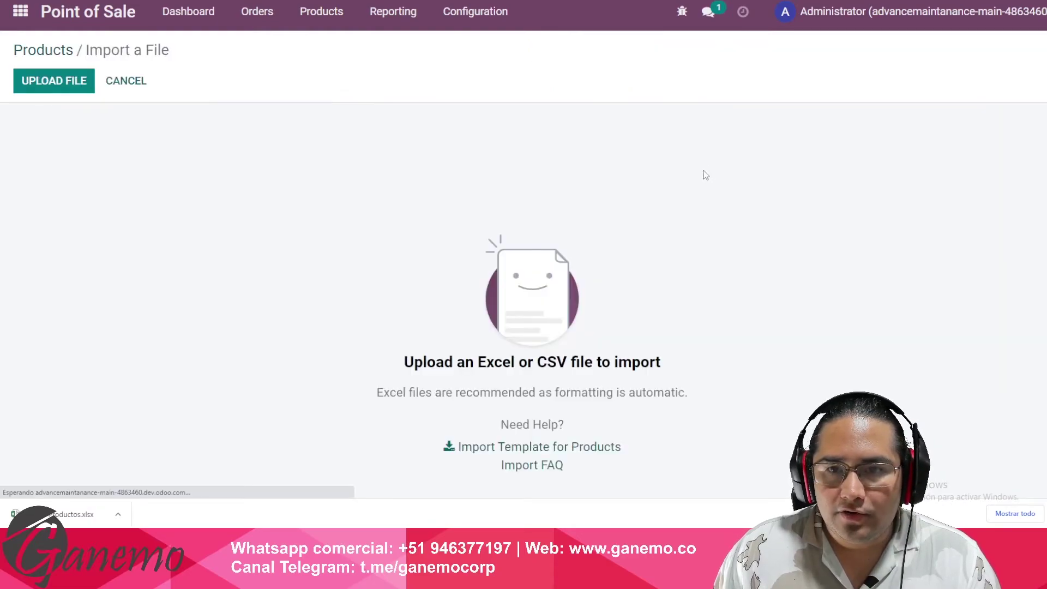
left_click(67, 50)
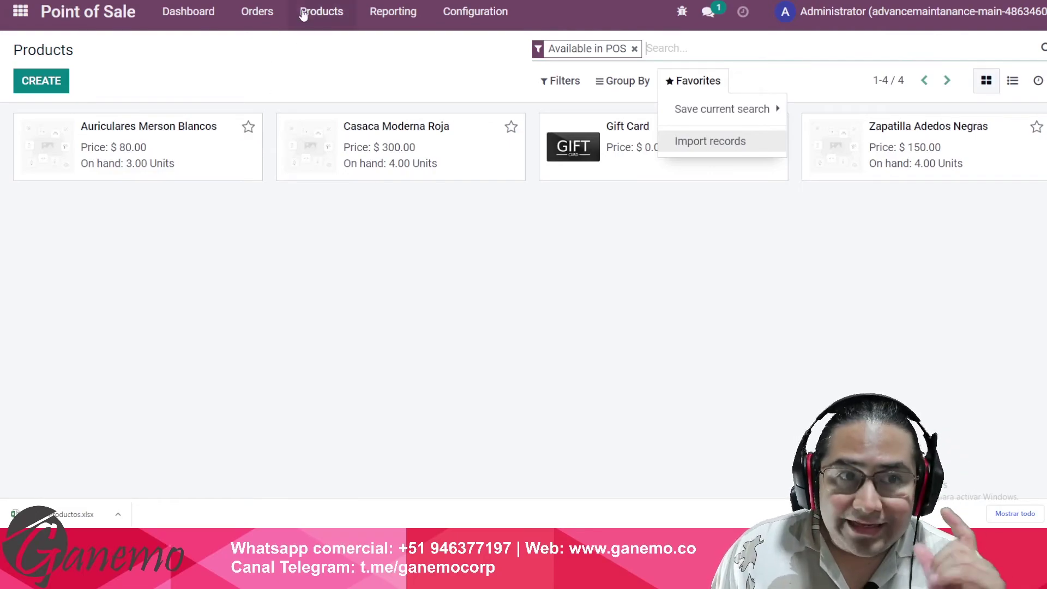
key("ctrl+Tab")
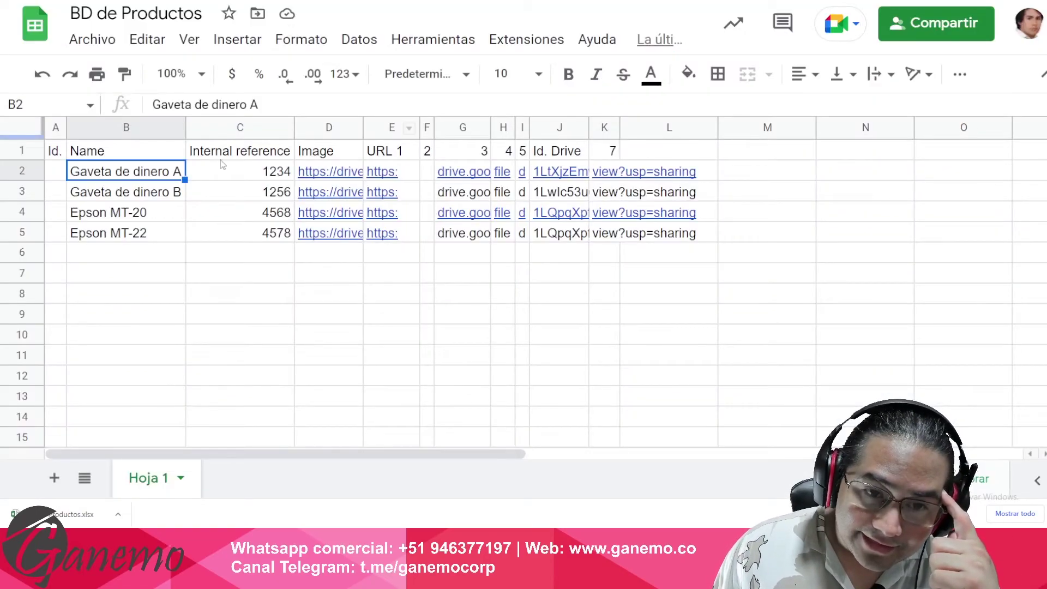
- Review the product table and the four internal references in C2:C5
left_click_drag(126, 153, 671, 295)
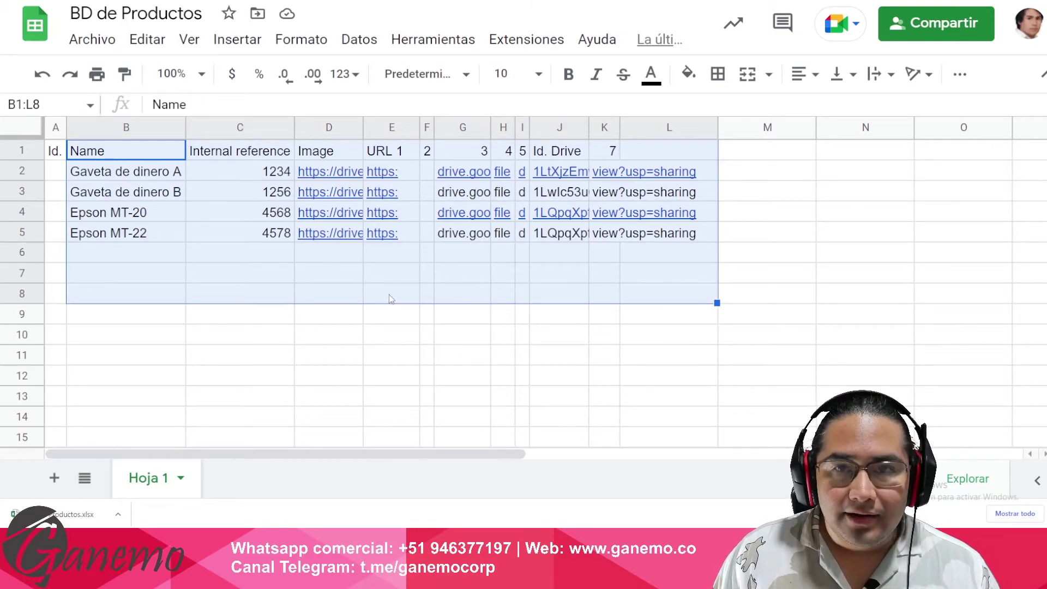
left_click(344, 310)
left_click(275, 171)
left_click_drag(274, 171, 328, 309)
left_click(328, 314)
left_click(278, 174)
left_click_drag(281, 191, 285, 236)
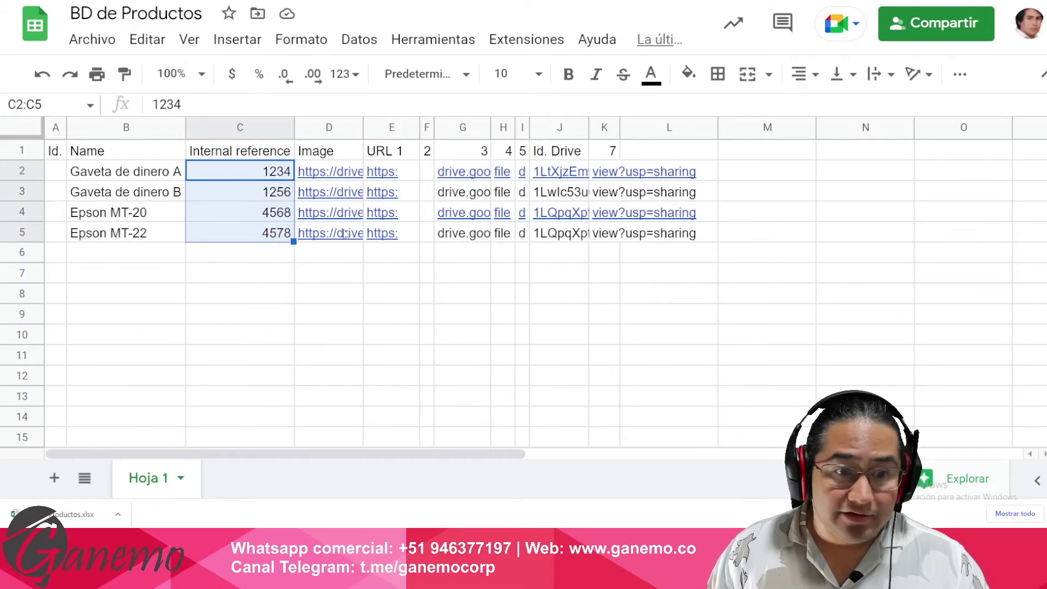
left_click(253, 240)
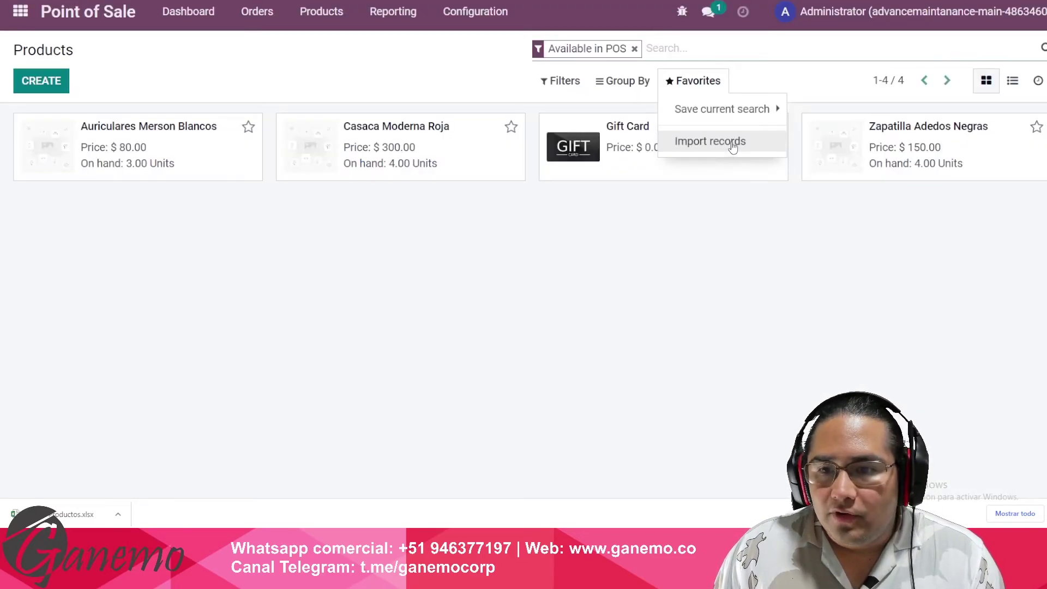
- Load BD de Productos.xlsx into Odoo's Import records screen for products
left_click(728, 143)
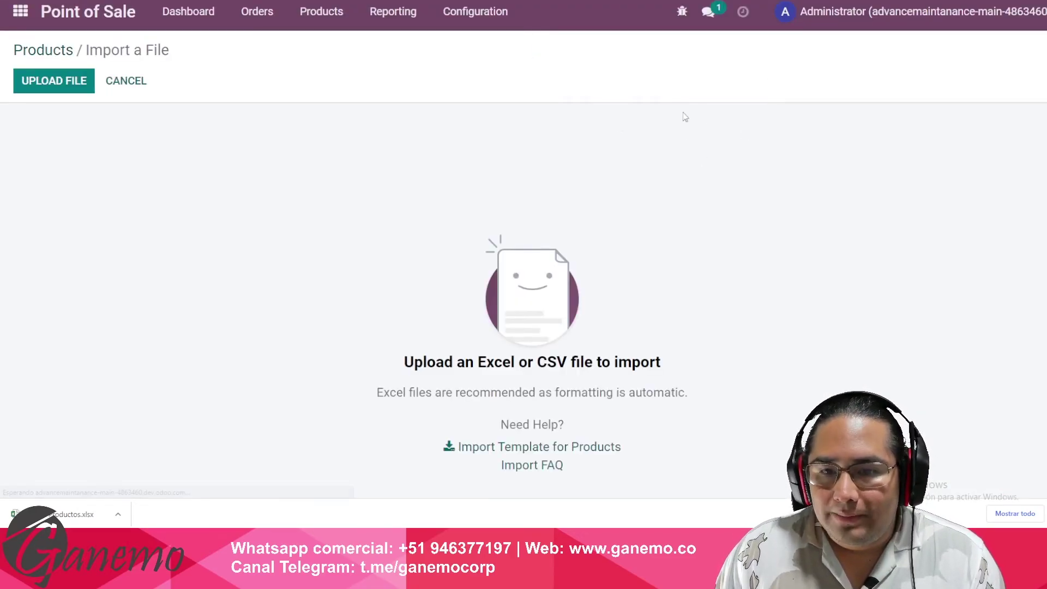
left_click(54, 85)
double_click(246, 35)
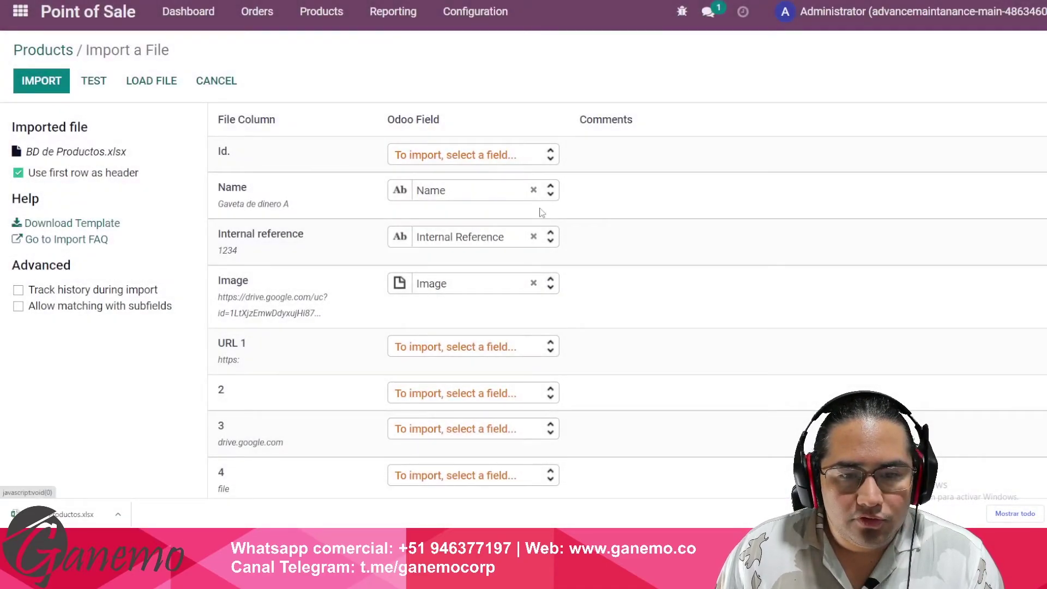
- Verify the Internal reference and Image mappings, test, and import the four products
left_click_drag(235, 192, 279, 240)
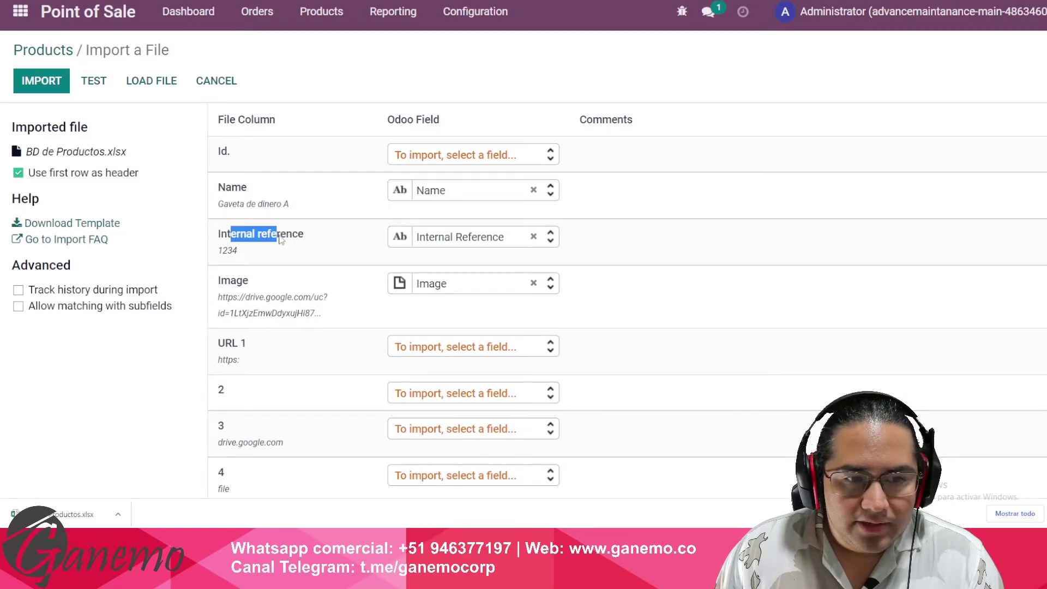
left_click_drag(231, 281, 250, 282)
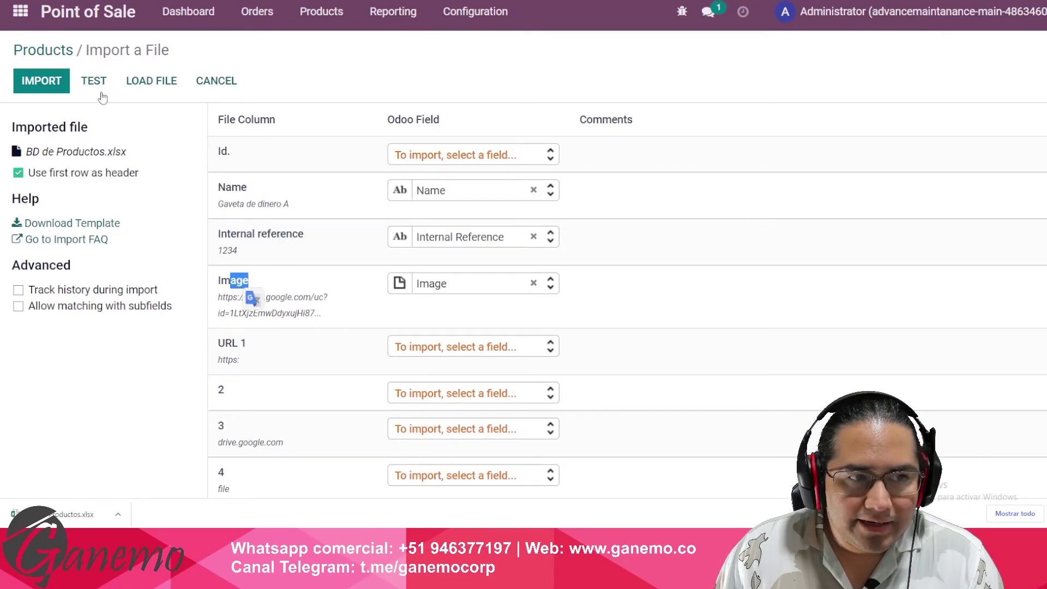
left_click(95, 83)
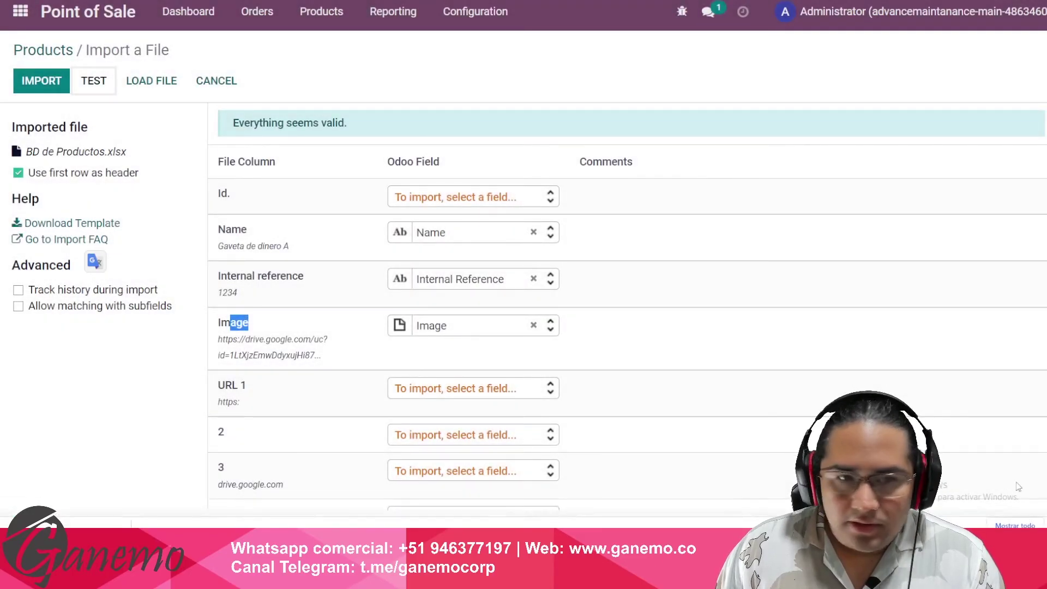
left_click_drag(233, 123, 349, 124)
left_click(334, 87)
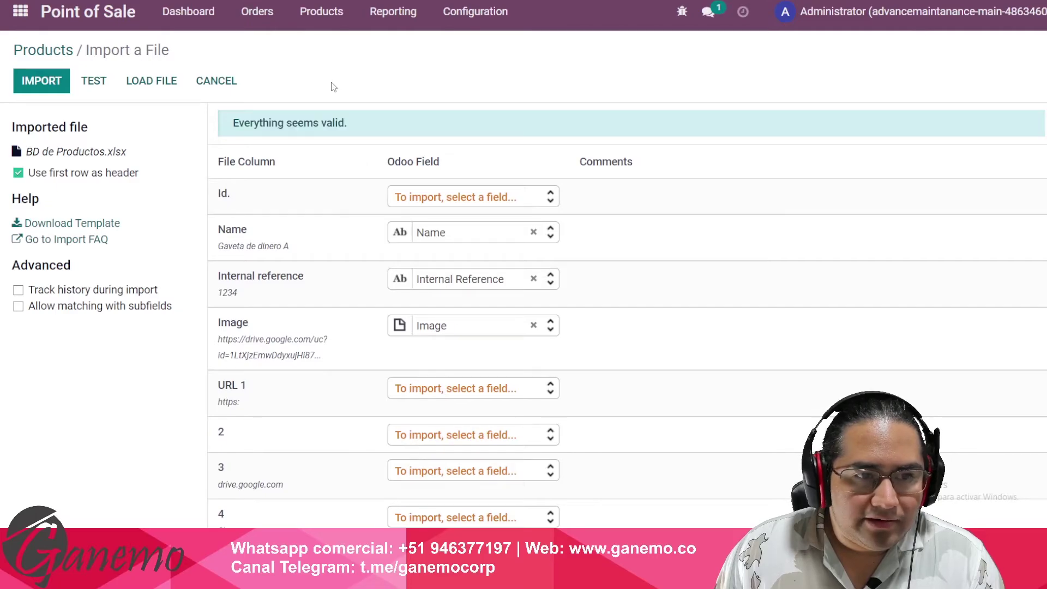
left_click(39, 79)
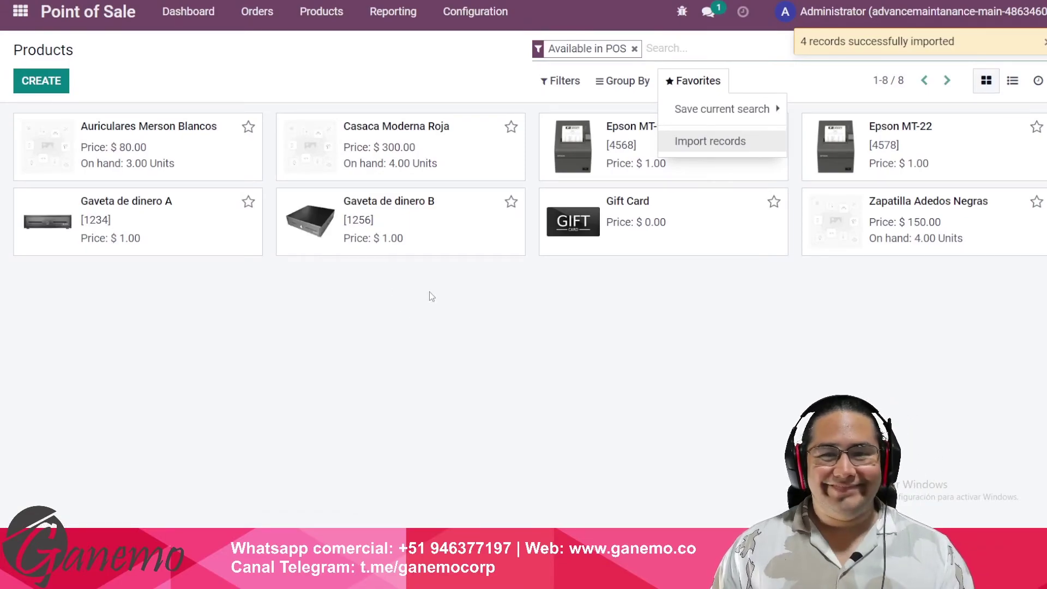
left_click(593, 363)
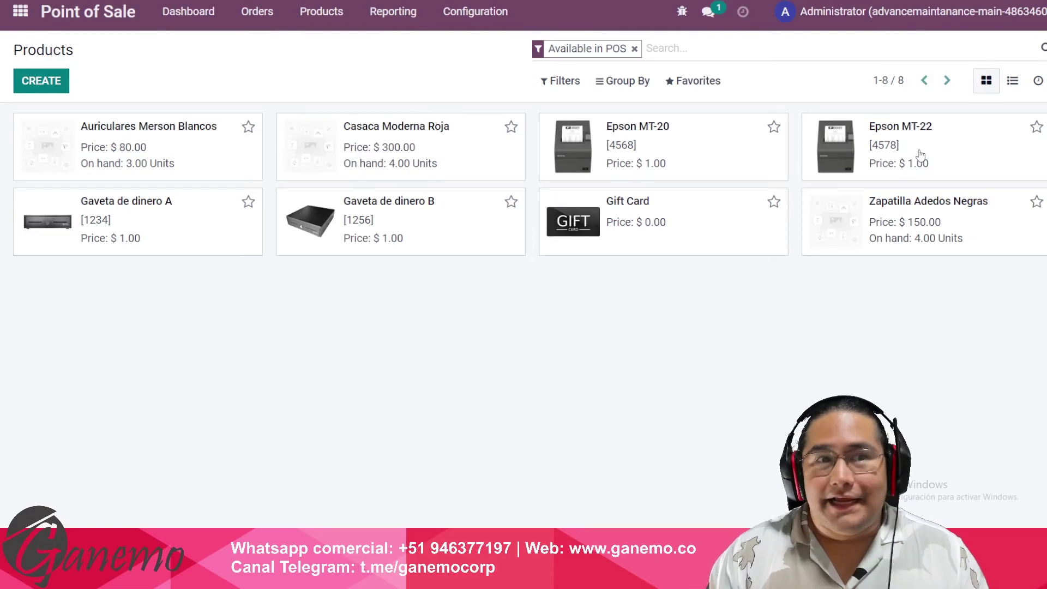
key("alt+Tab")
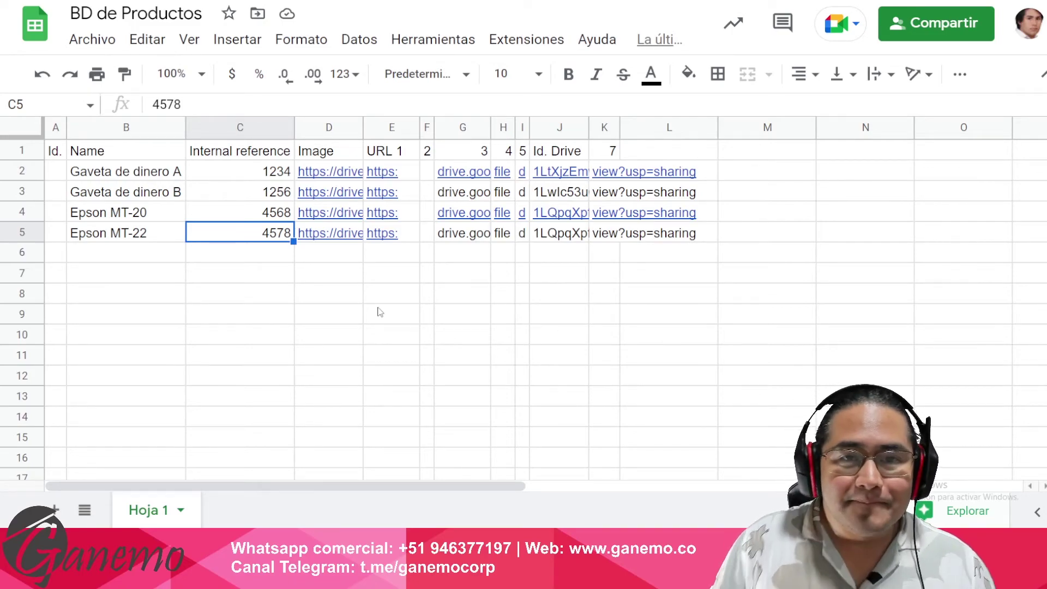
key("alt+Tab")
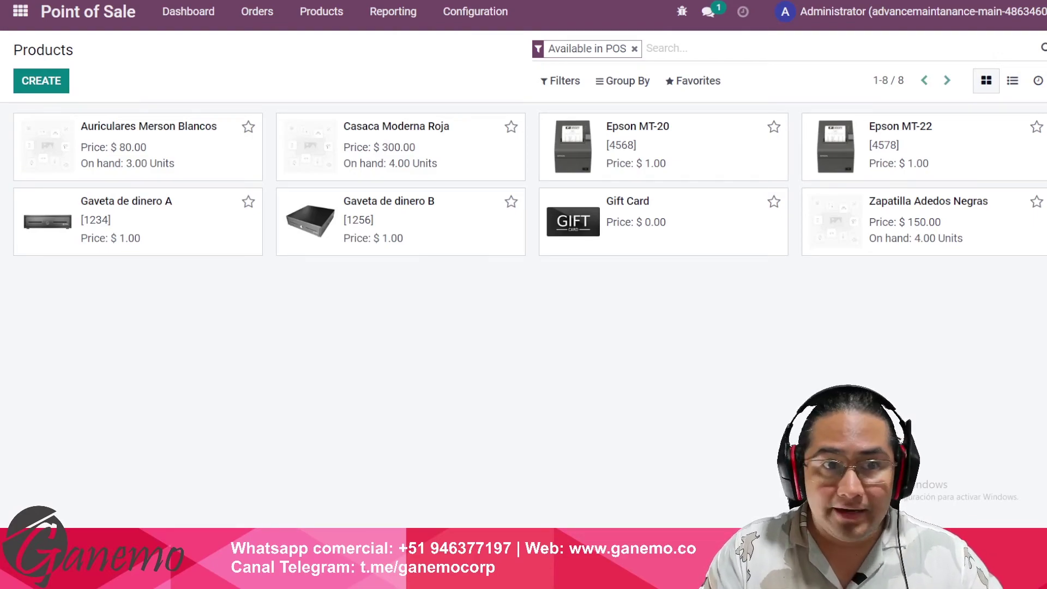
- Return to the BD de Productos sheet and look over the Image column entries
key("alt+Tab")
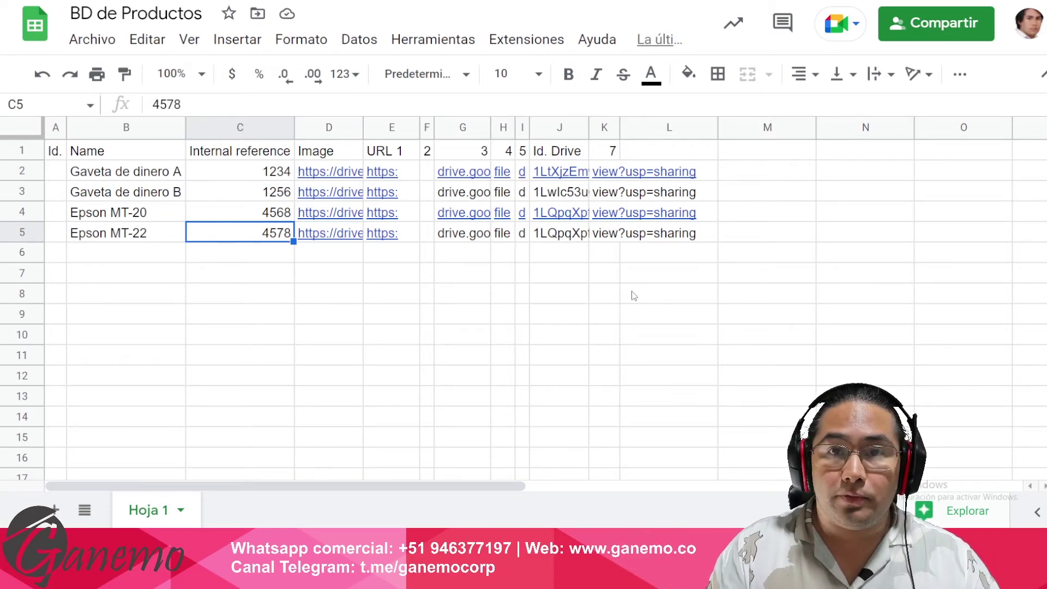
left_click(476, 338)
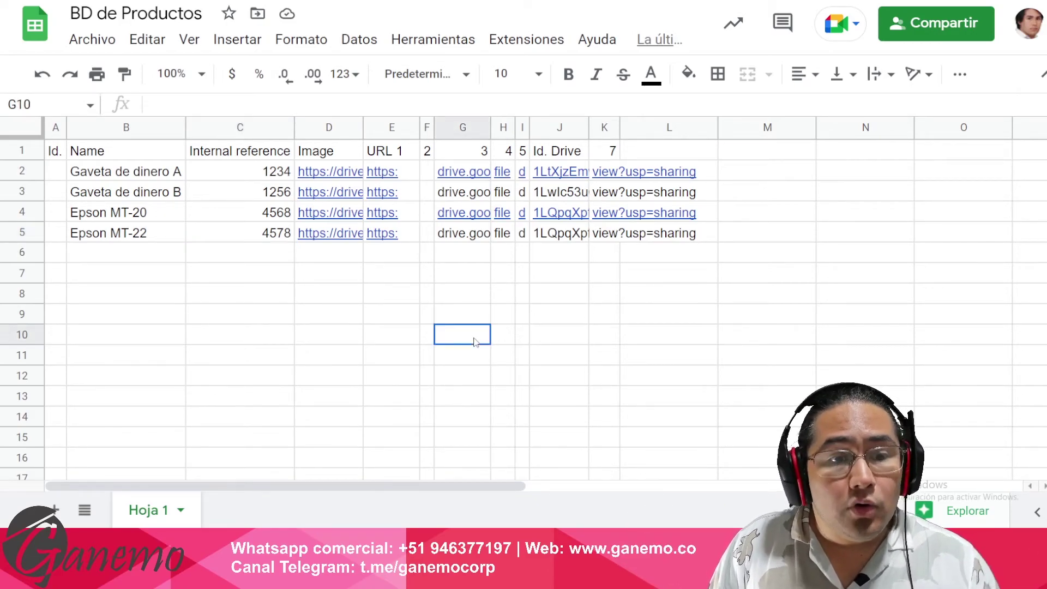
left_click(358, 320)
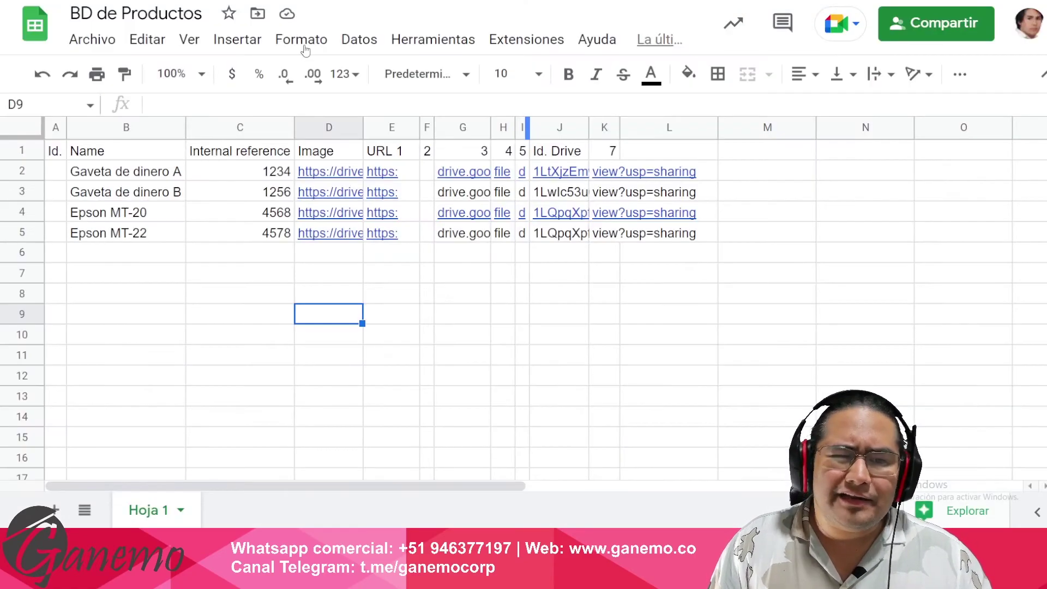
left_click_drag(328, 151, 393, 305)
left_click(391, 301)
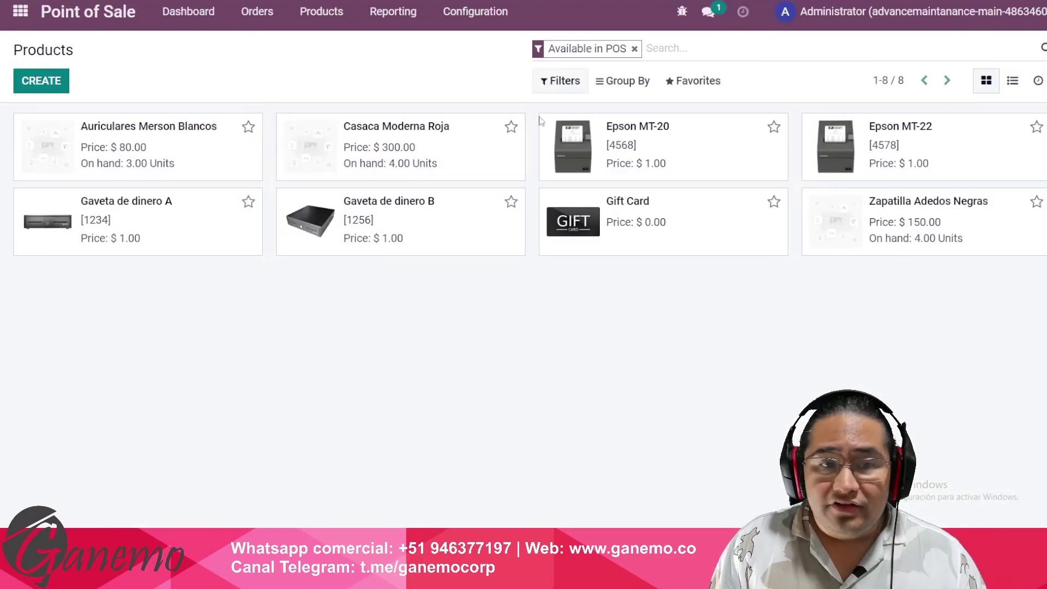
left_click(180, 235)
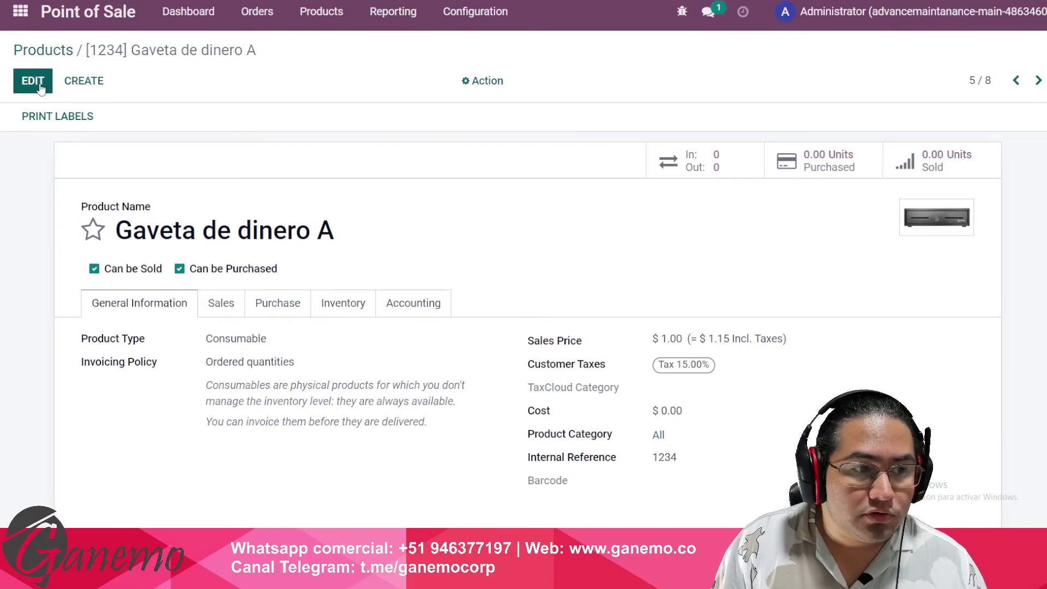
left_click(47, 89)
left_click(913, 211)
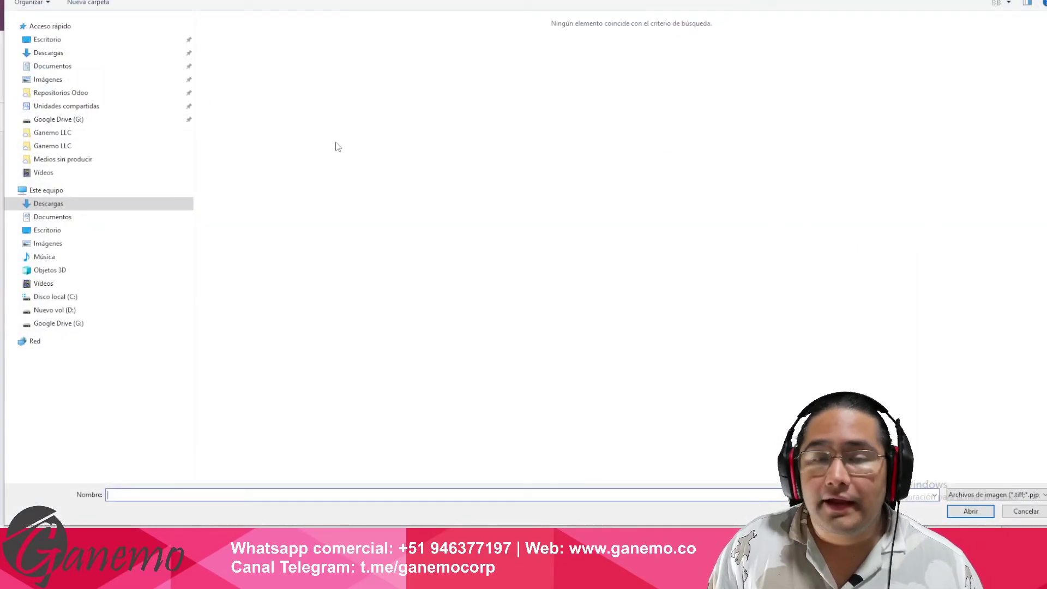
key("Escape")
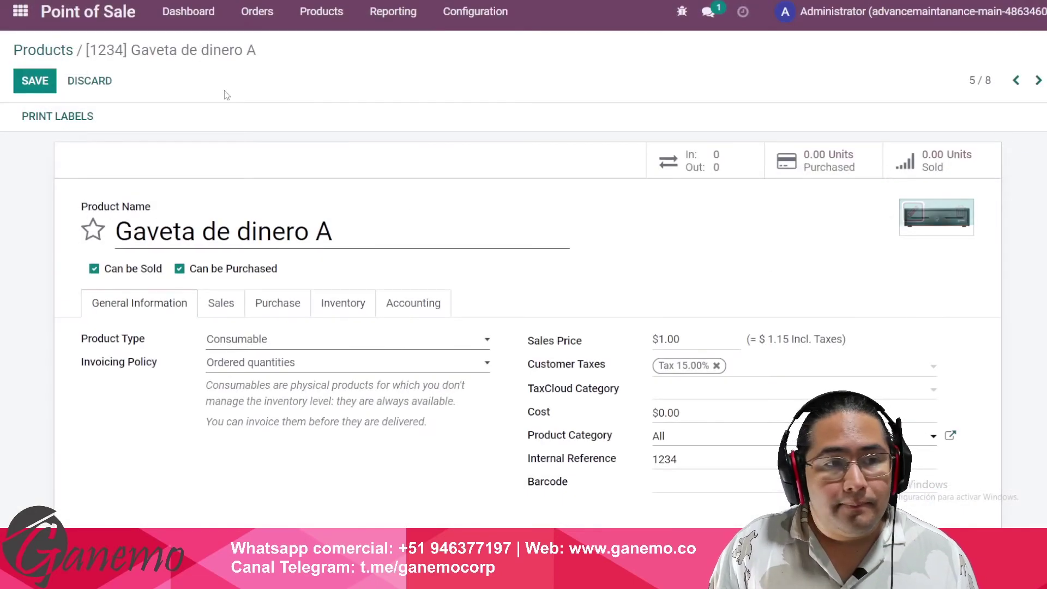
left_click(90, 82)
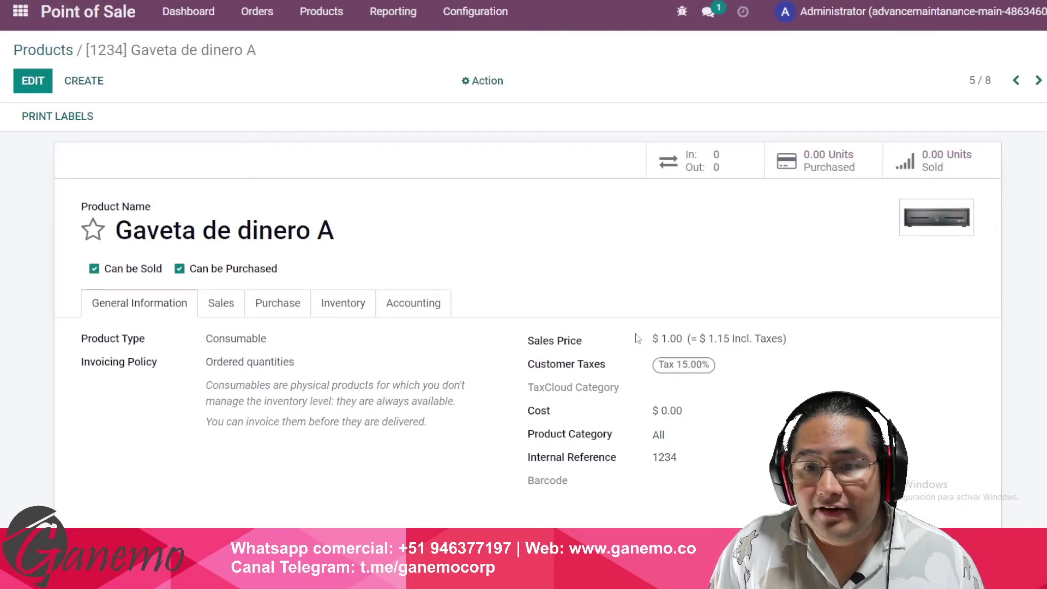
left_click(63, 50)
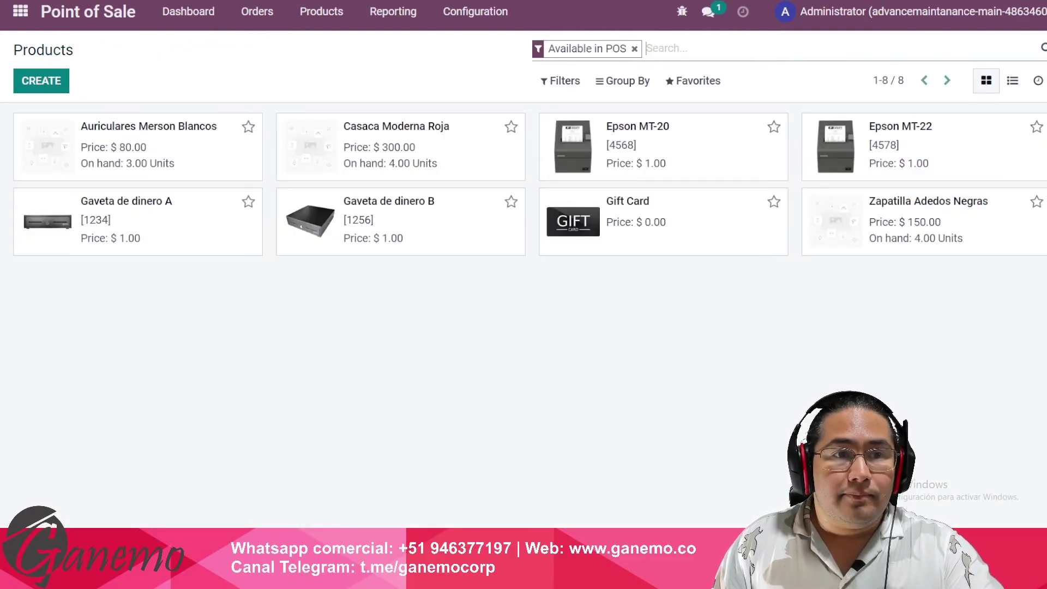
- Compare the sheet's name, reference and image data with Odoo, then preview the Gaveta de dinero A link
key("ctrl+Tab")
left_click_drag(143, 156, 339, 244)
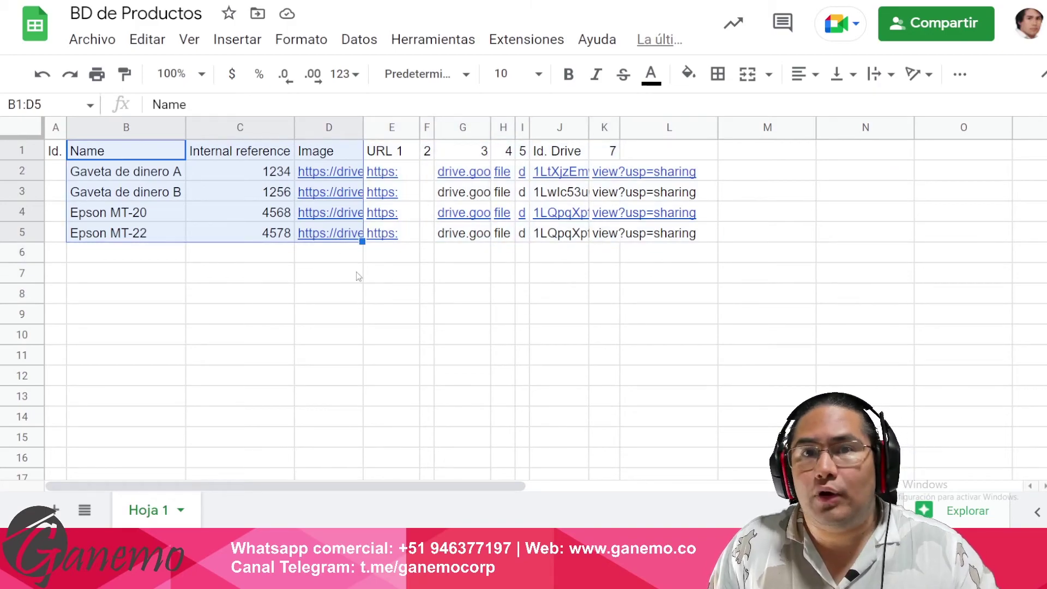
key("ctrl+Tab")
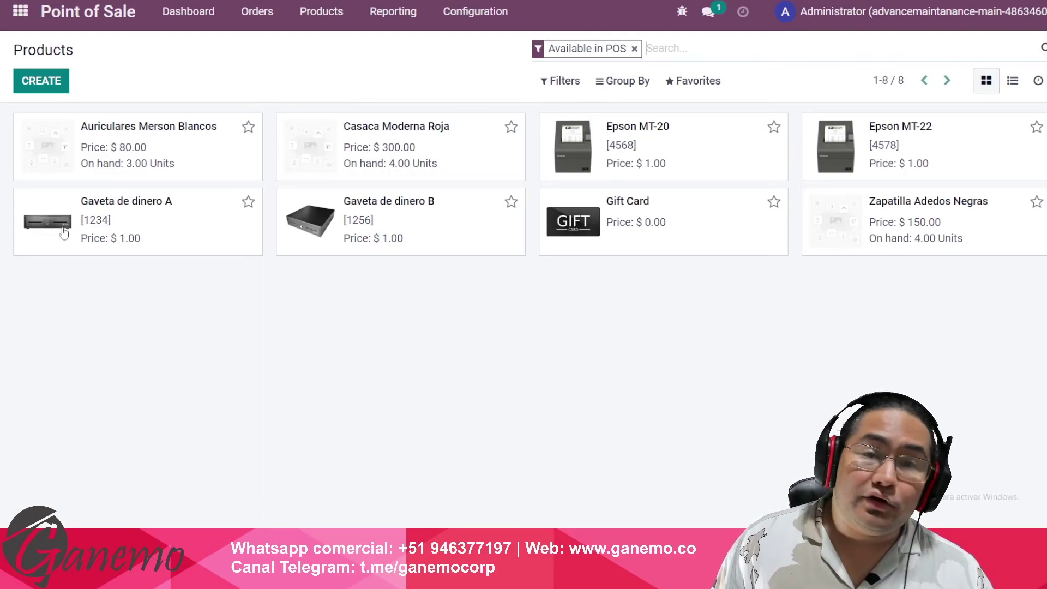
key("alt+Tab")
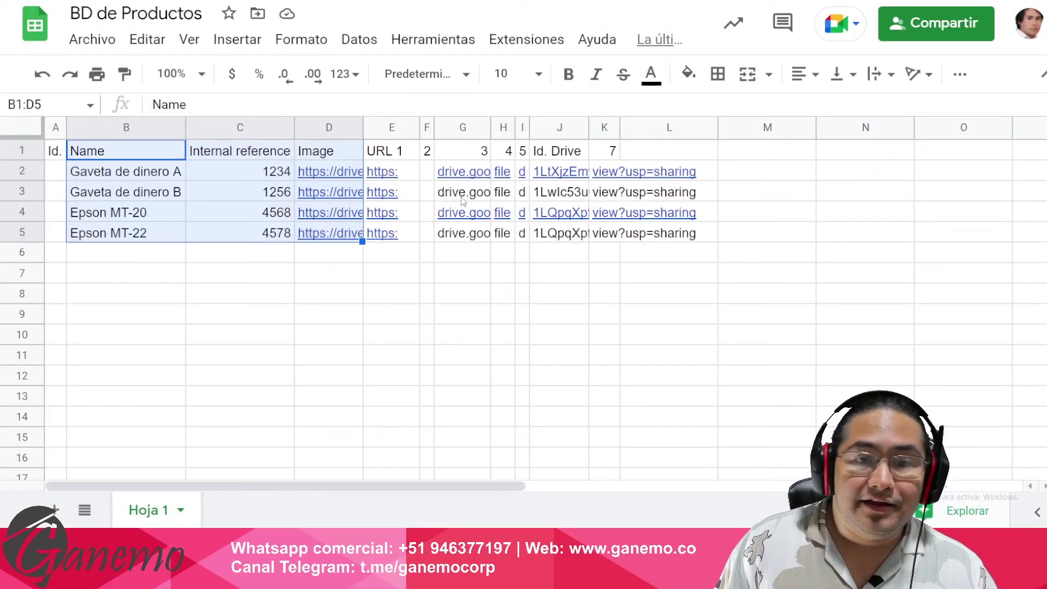
left_click(307, 171)
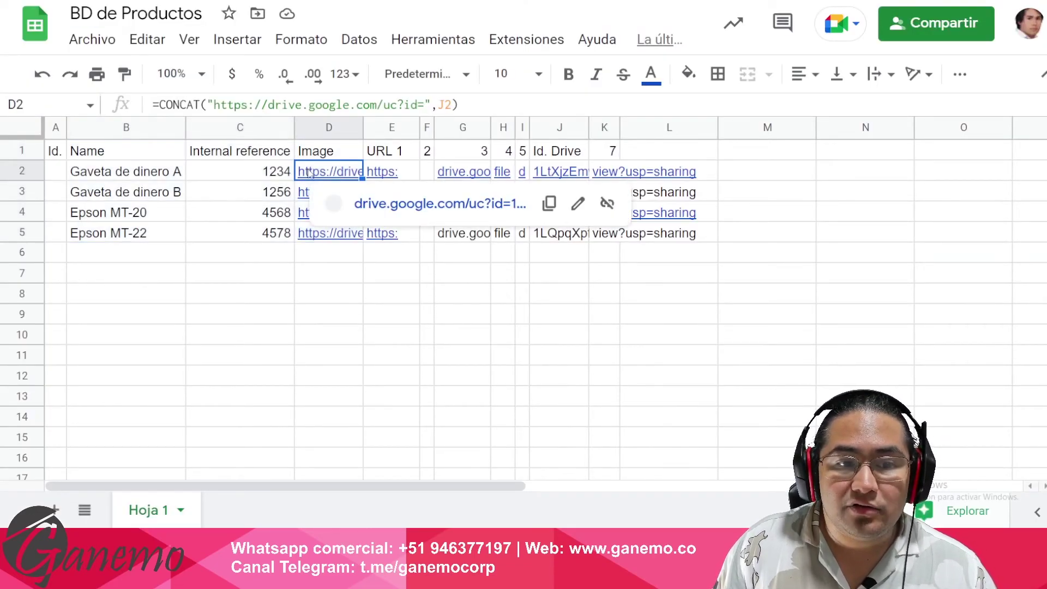
left_click(233, 179)
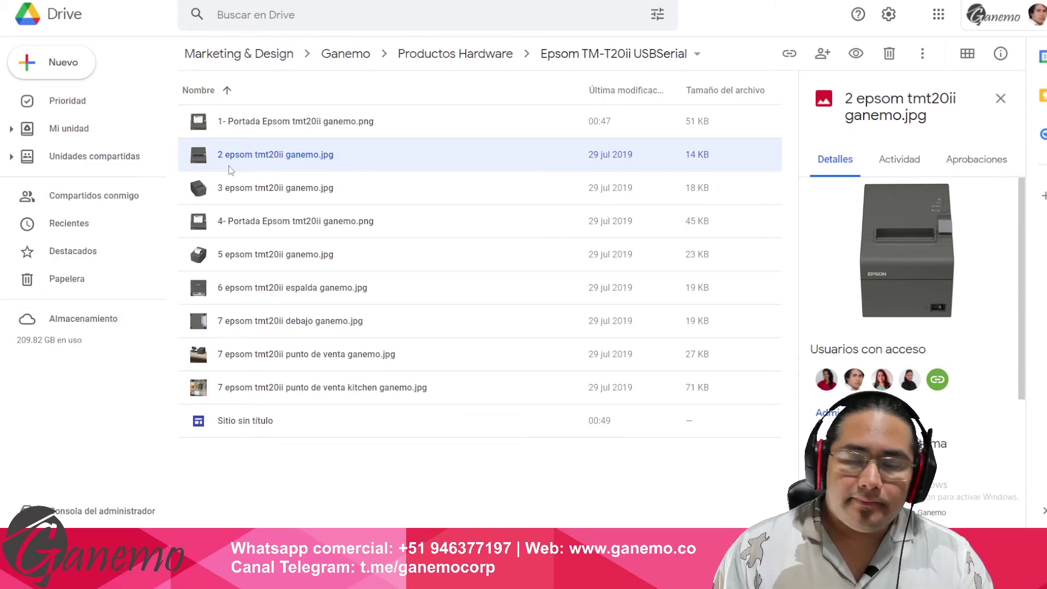
- View details of 1- Portada Epsom tmt20ii ganemo.png, then select B1:K5 in the sheet
left_click(370, 131)
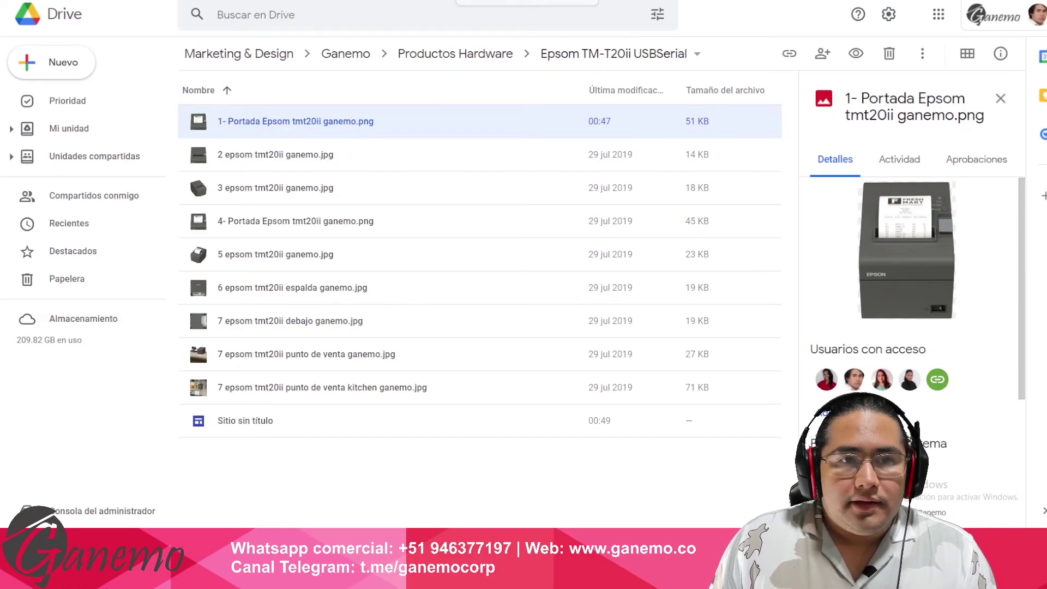
key("ctrl+Tab")
left_click_drag(108, 153, 619, 242)
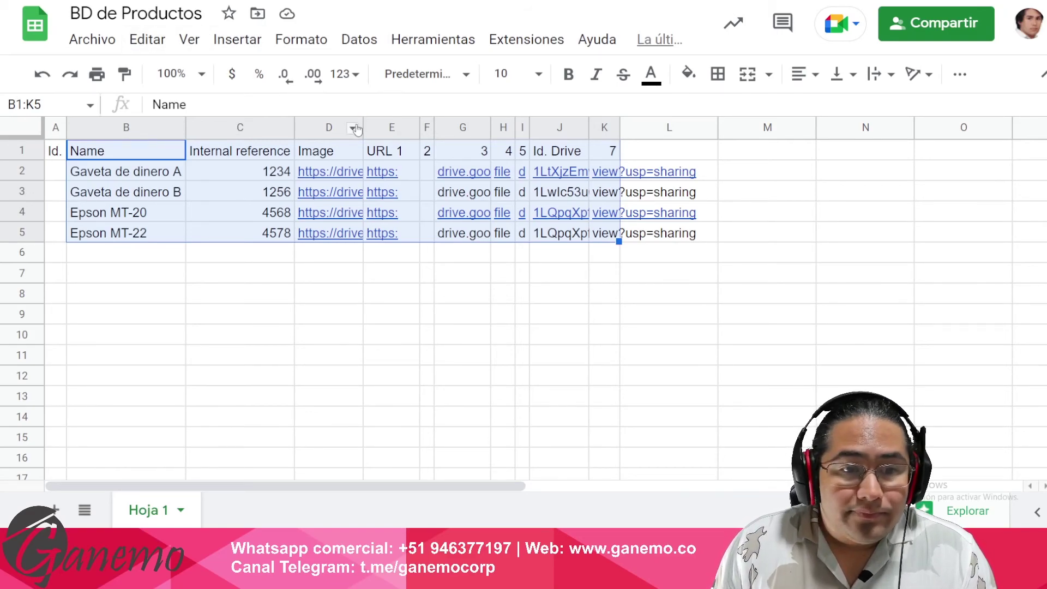
- Autofit column D to the full Drive URLs, narrow it slightly, and review the Image links
double_click(363, 127)
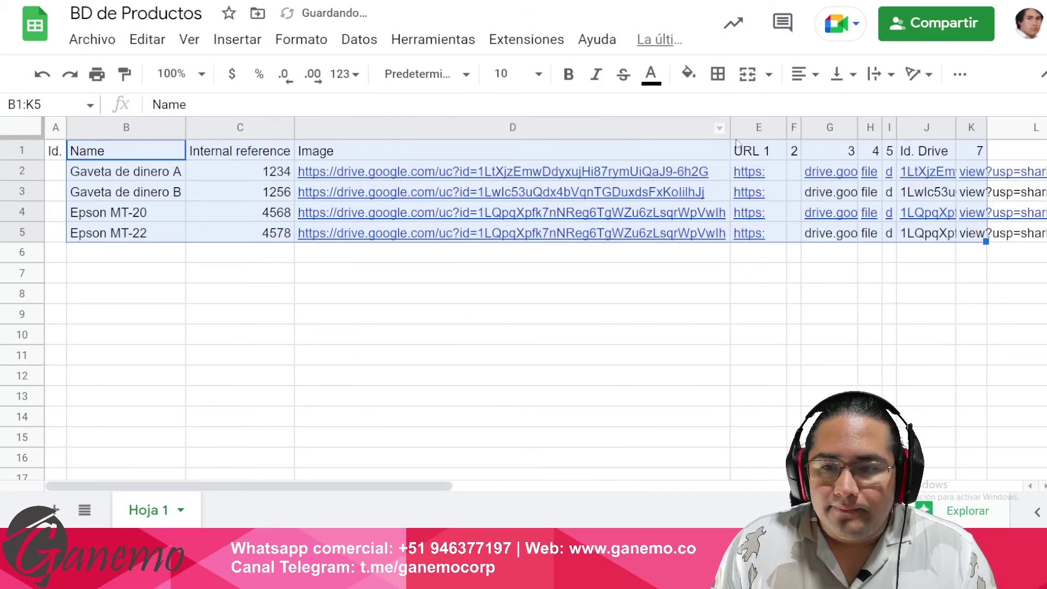
left_click_drag(729, 129, 721, 131)
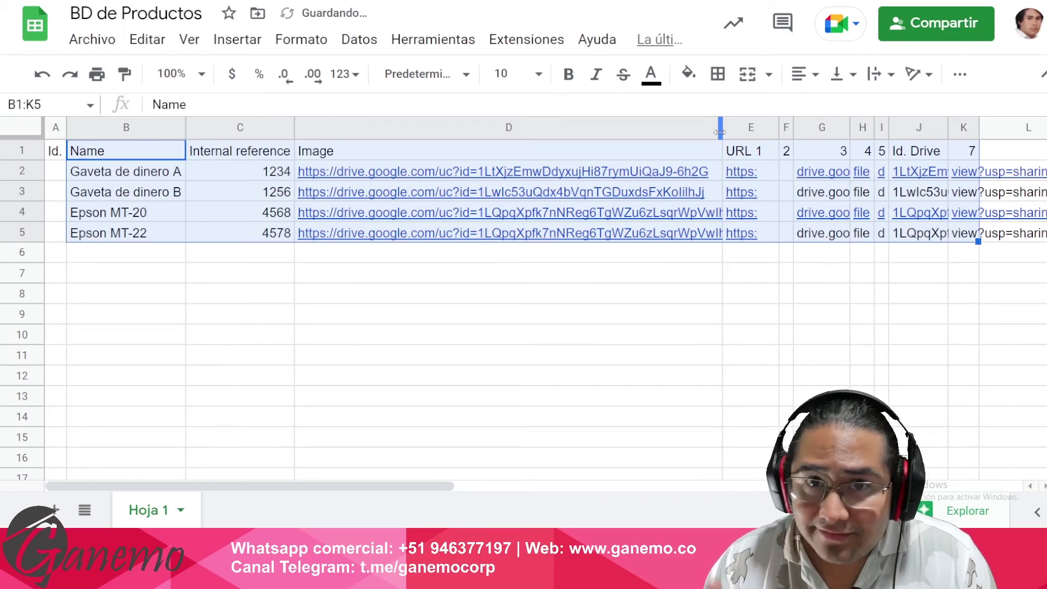
left_click(347, 173)
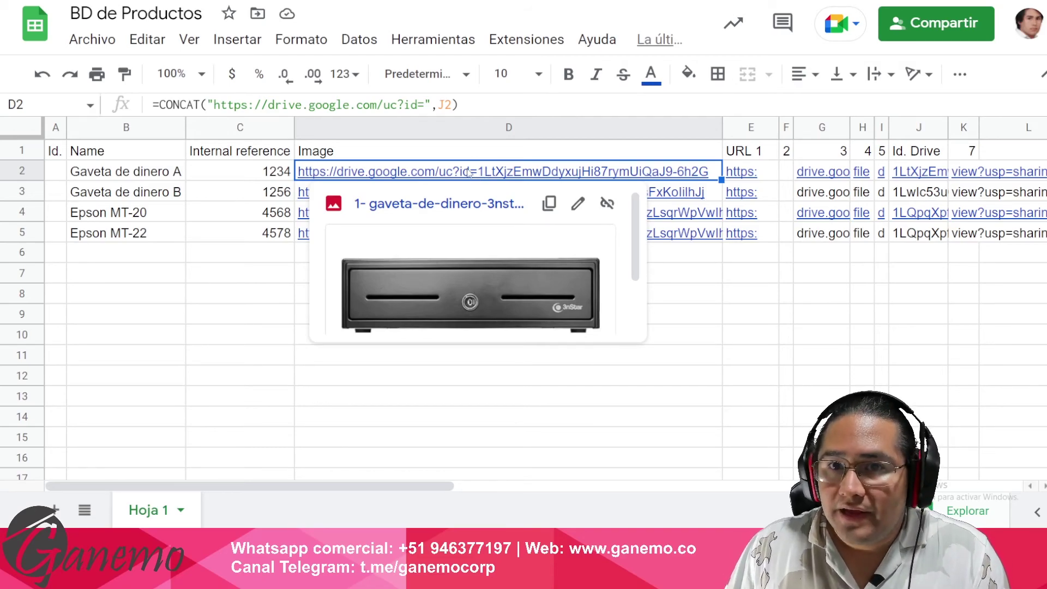
key("ctrl+Tab")
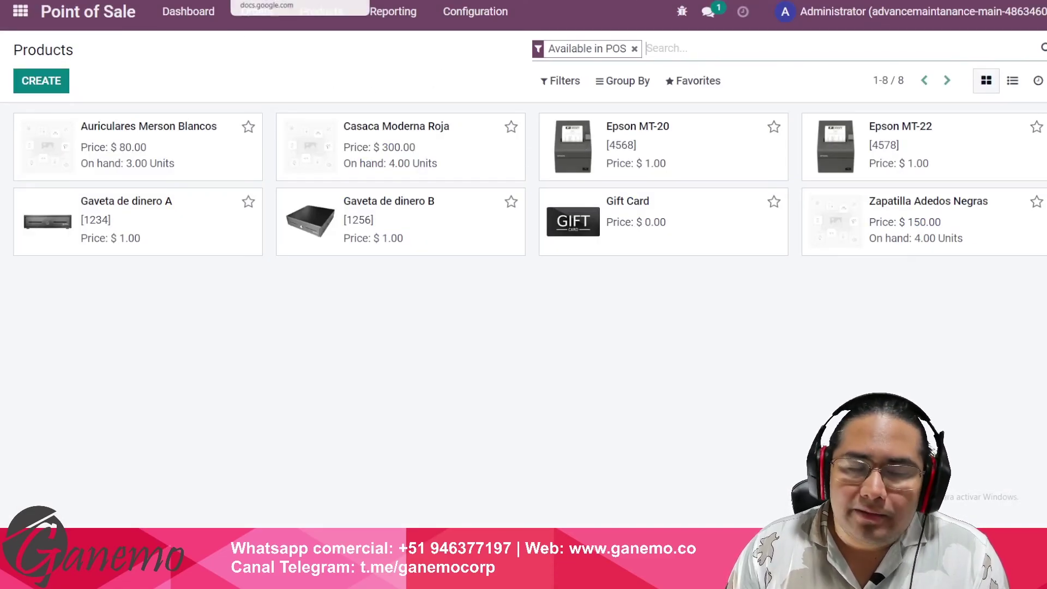
key("ctrl+shift+Tab")
left_click(280, 176)
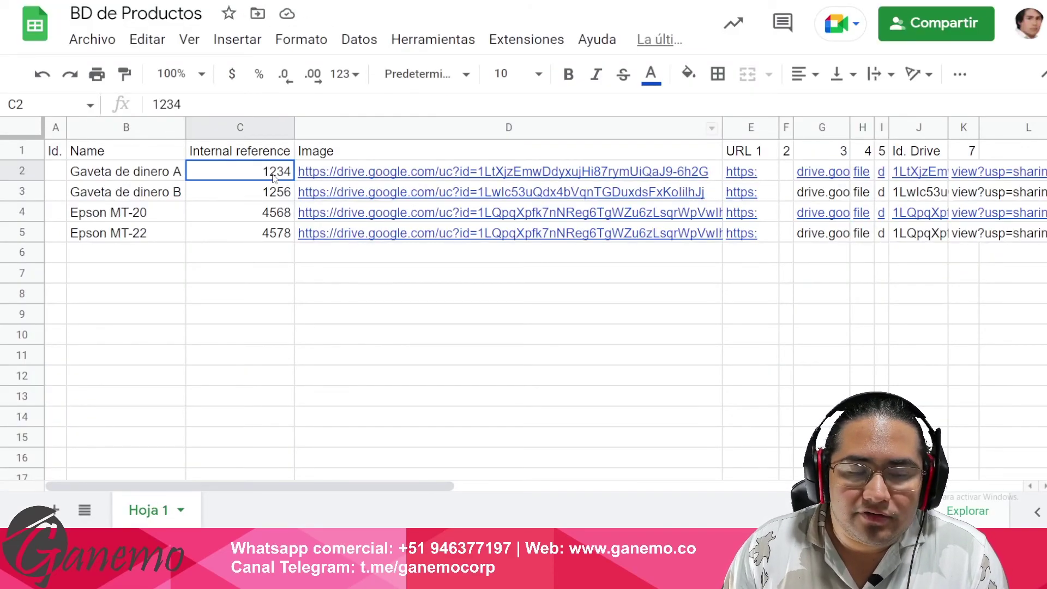
left_click_drag(371, 158, 405, 238)
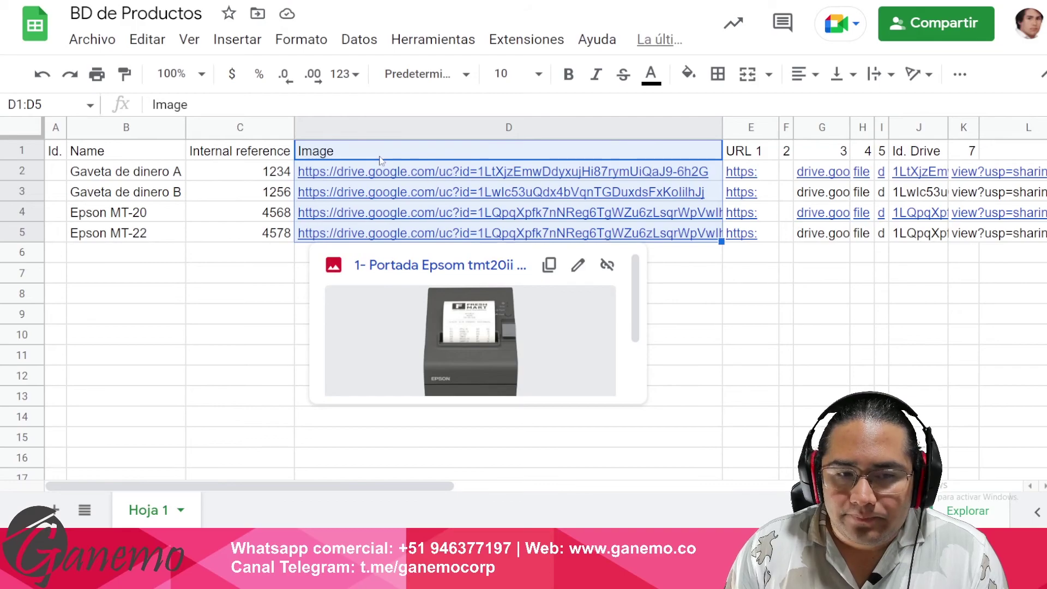
left_click(290, 169)
mouse_move(385, 175)
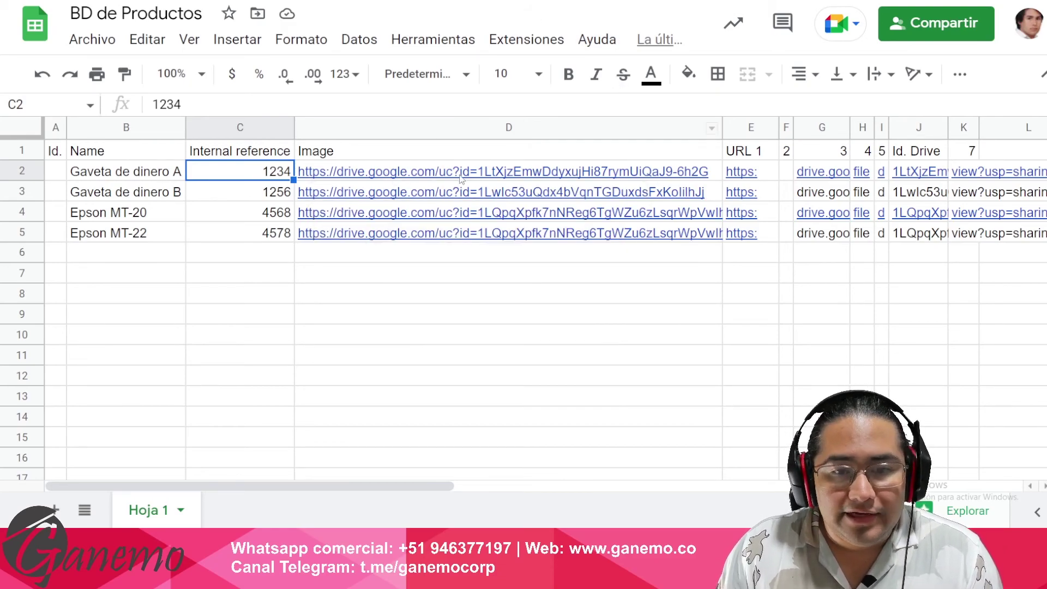
left_click(427, 153)
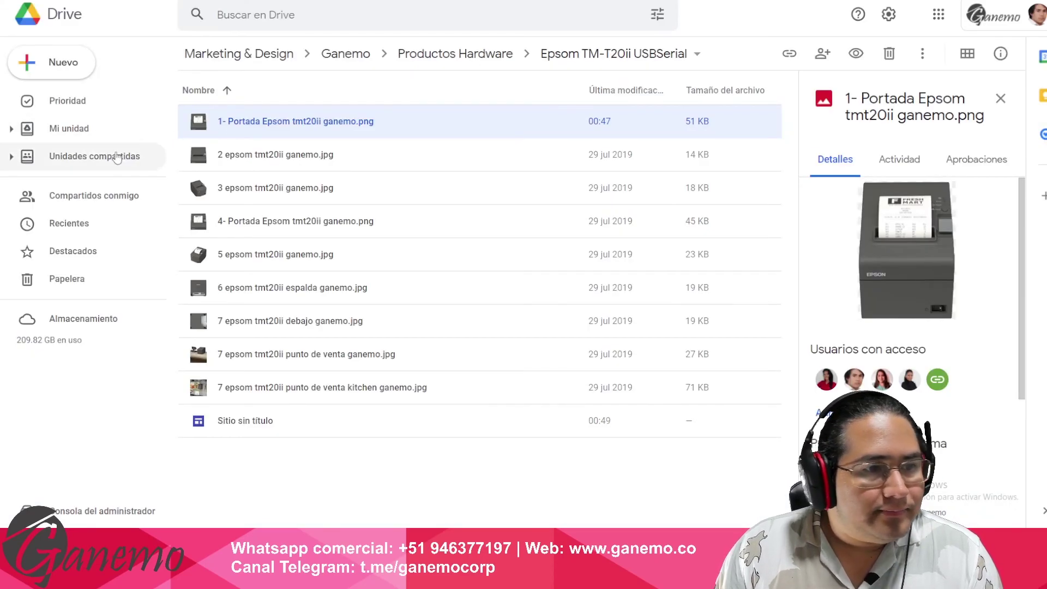
- Open Unidades compartidas and scroll through the shared drives such as Assets and Bases de Datos
left_click(95, 157)
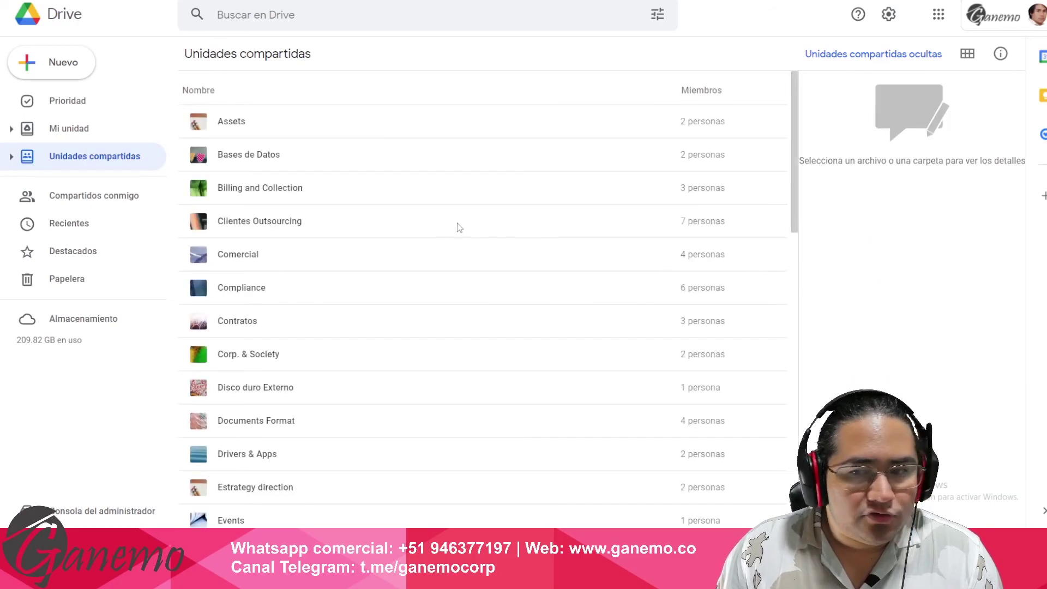
scroll(456, 229, "down", 15)
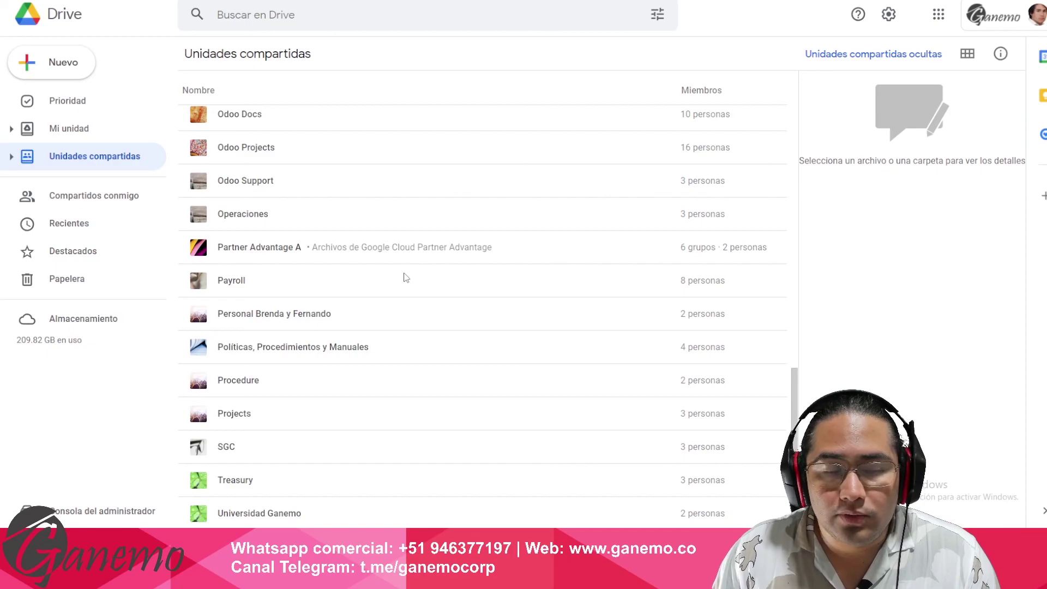
scroll(428, 299, "up", 15)
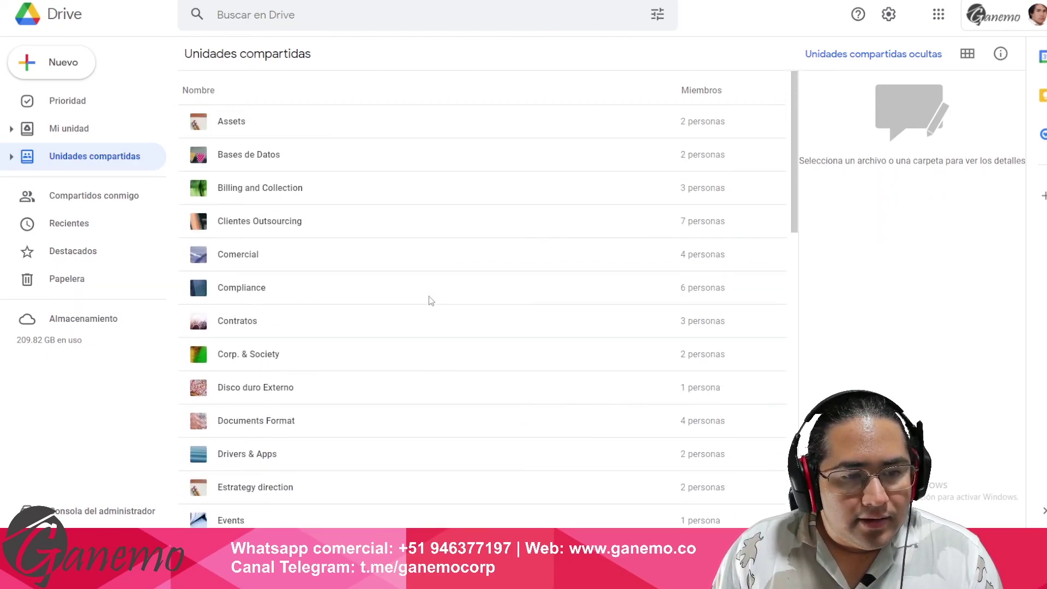